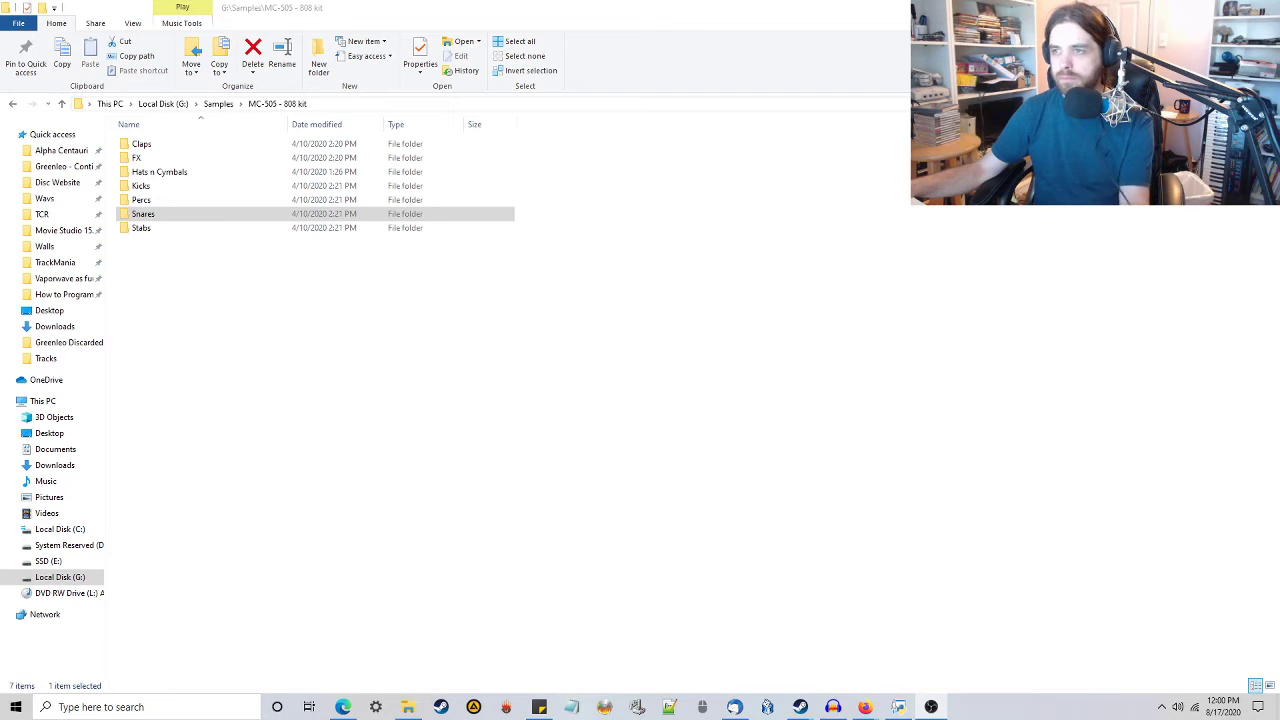
left_click(215, 505)
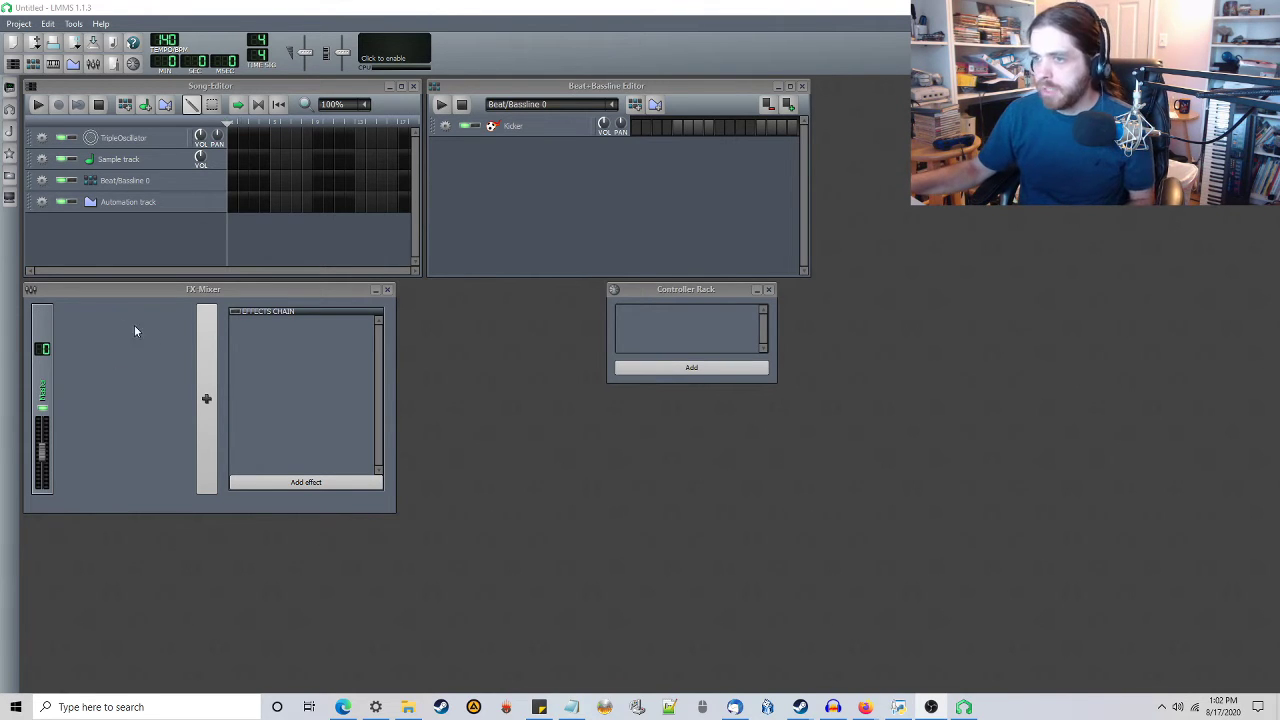
Look through the sidebar's resource categories, starting and ending with the instrument plugins list.
left_click(10, 87)
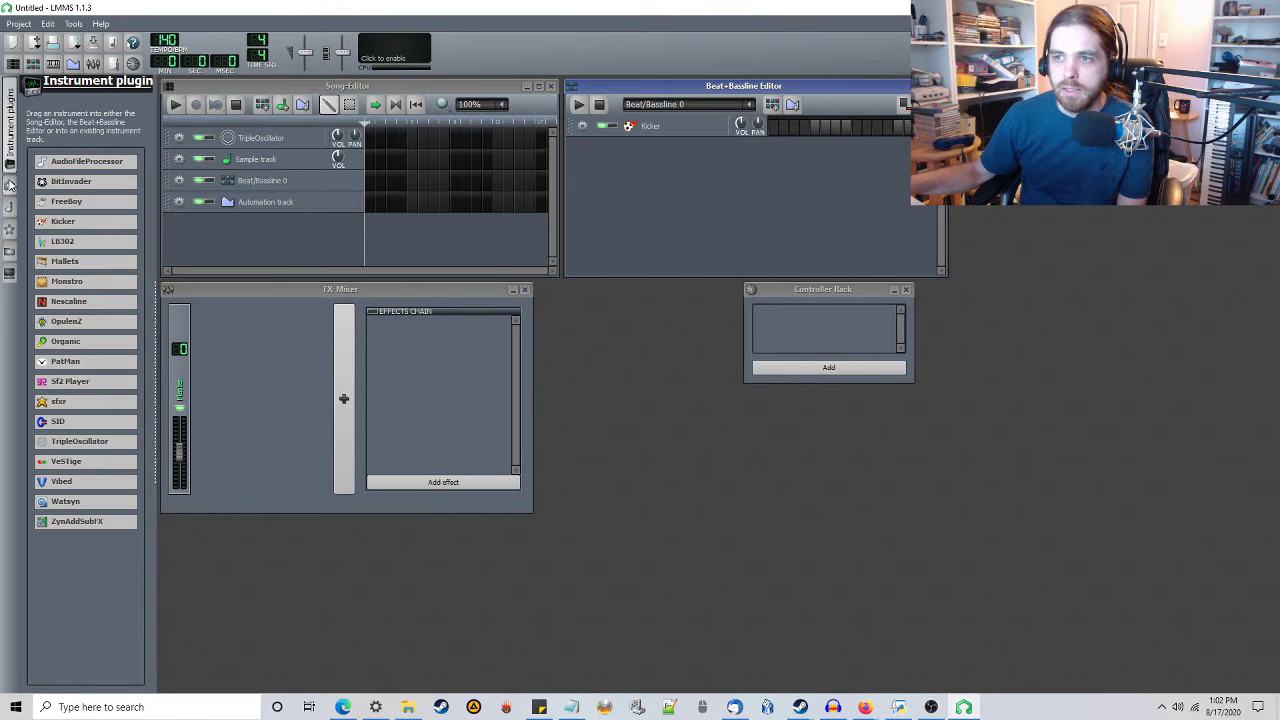
left_click(10, 186)
left_click(10, 207)
left_click(10, 185)
left_click(10, 131)
left_click(8, 88)
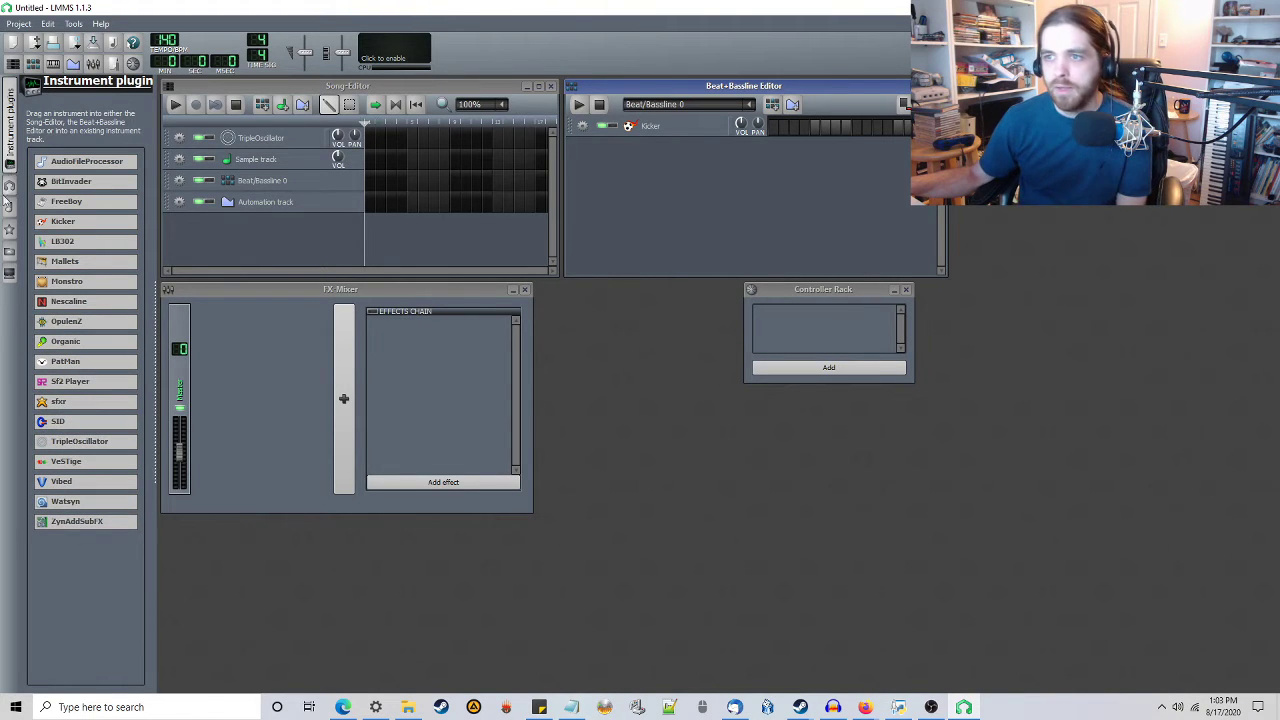
Show the computer's drives in the sidebar and expand the G: drive to see its folders.
left_click(11, 273)
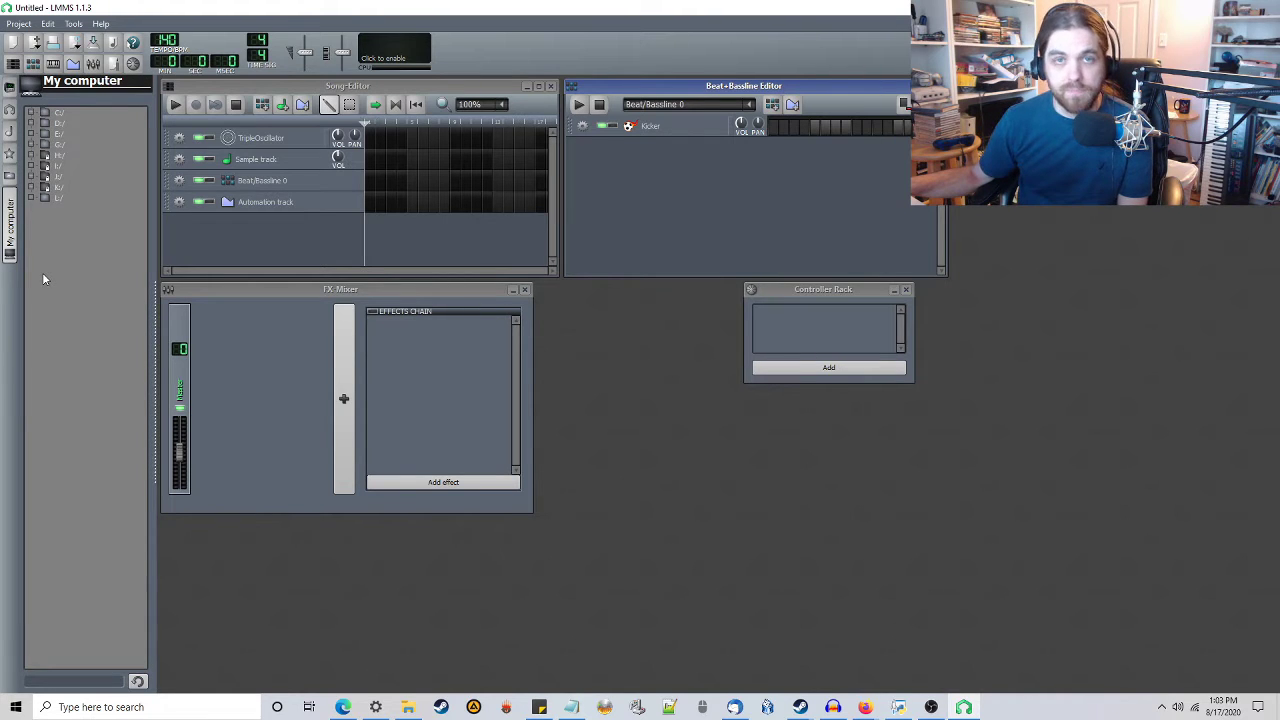
left_click(50, 145)
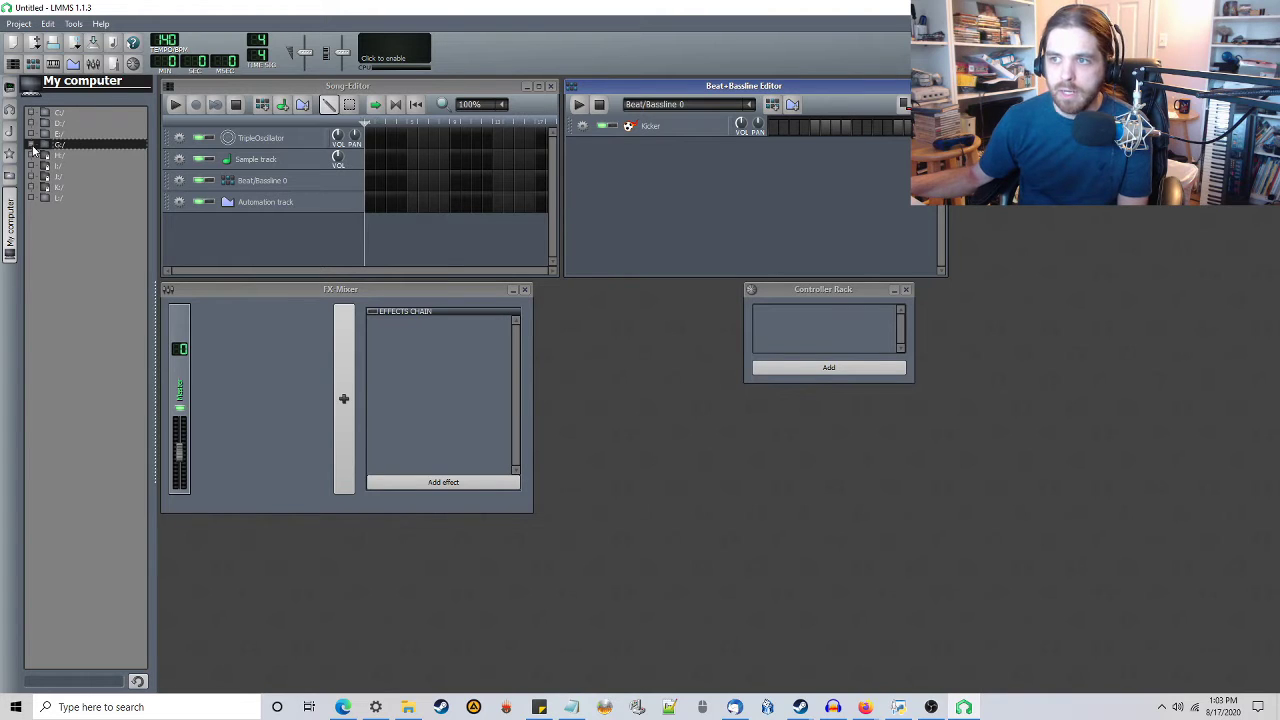
left_click(32, 146)
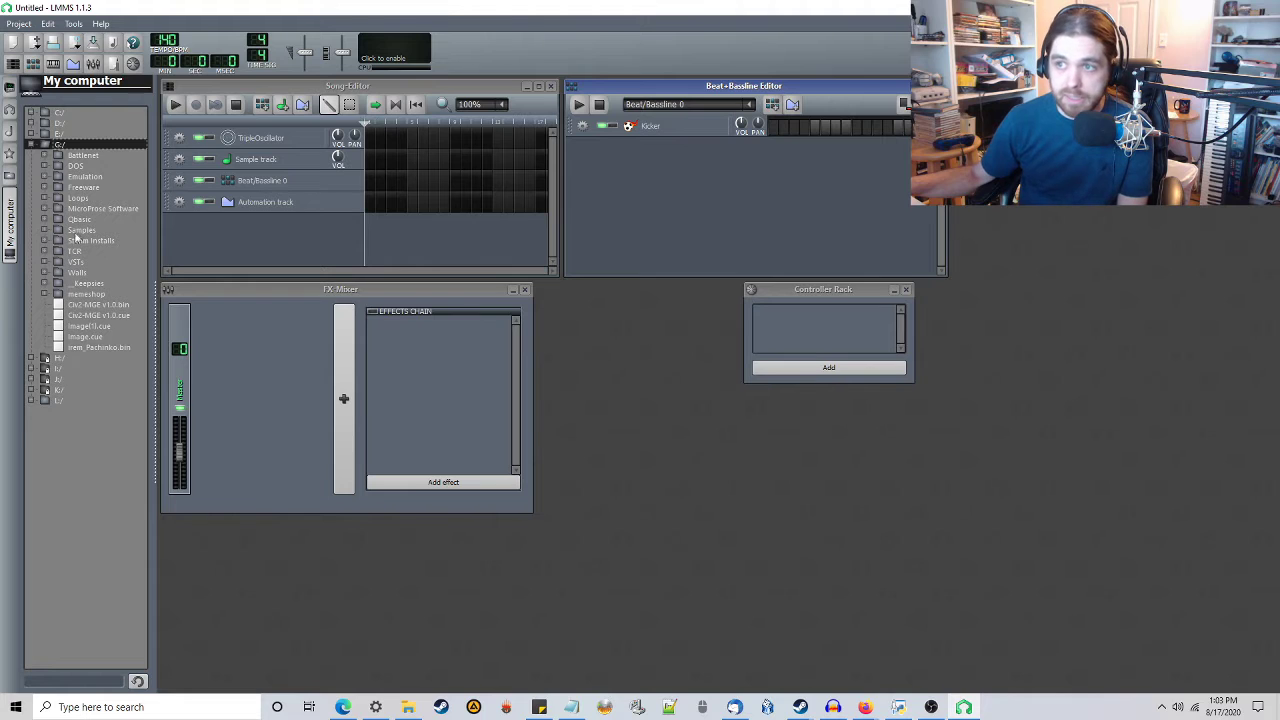
left_click(62, 231)
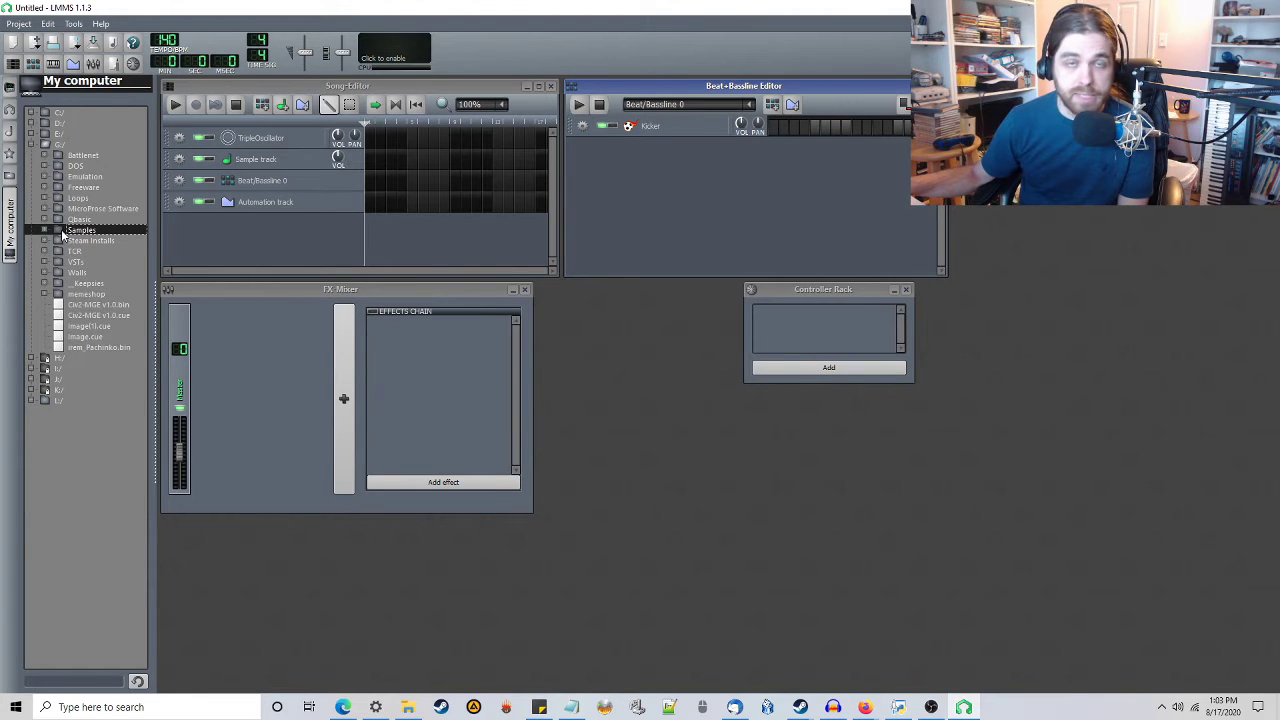
left_click(75, 199)
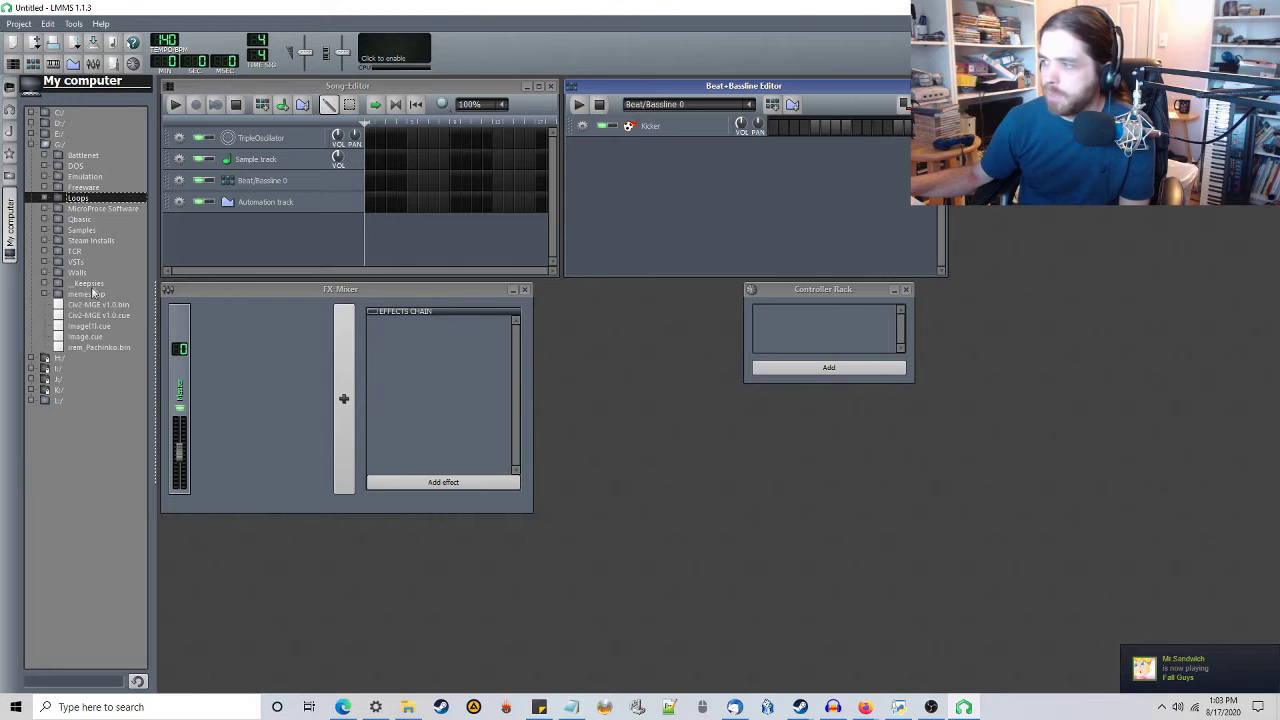
left_click(76, 262)
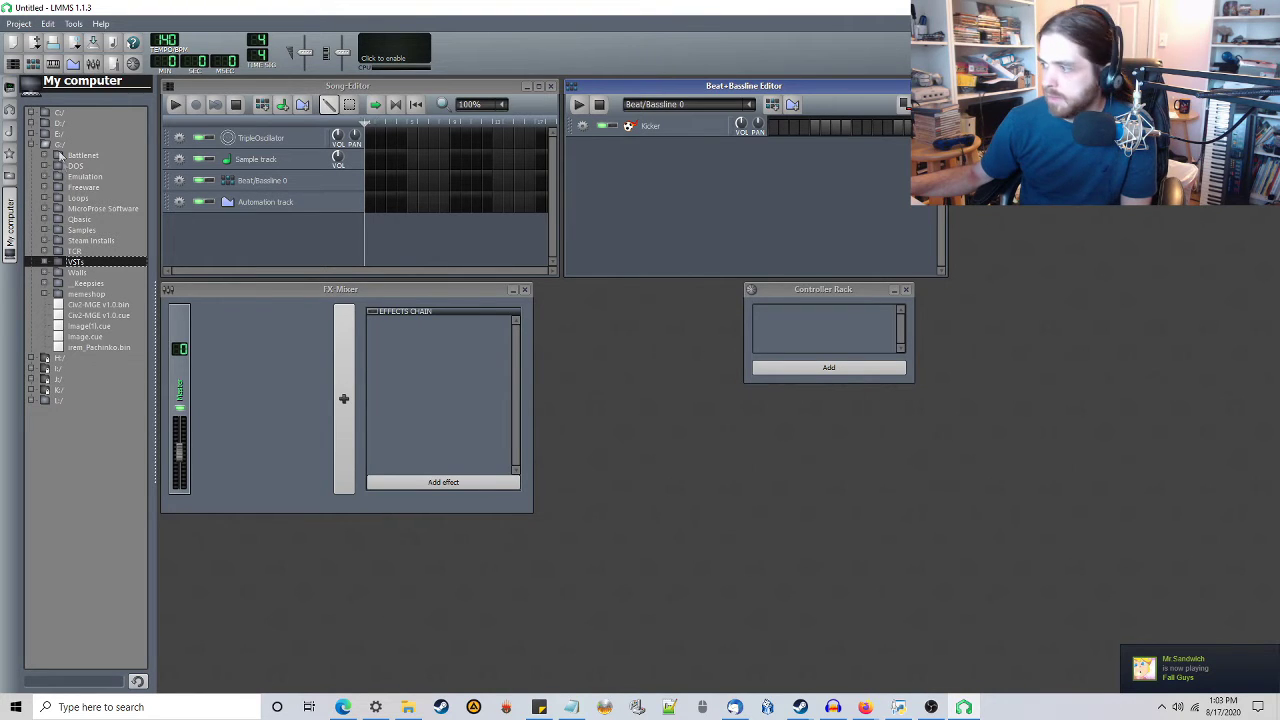
Expand the Samples folder and its MC-505 - 808 kit subfolder, then select the Stabs folder.
left_click(80, 230)
left_click(43, 231)
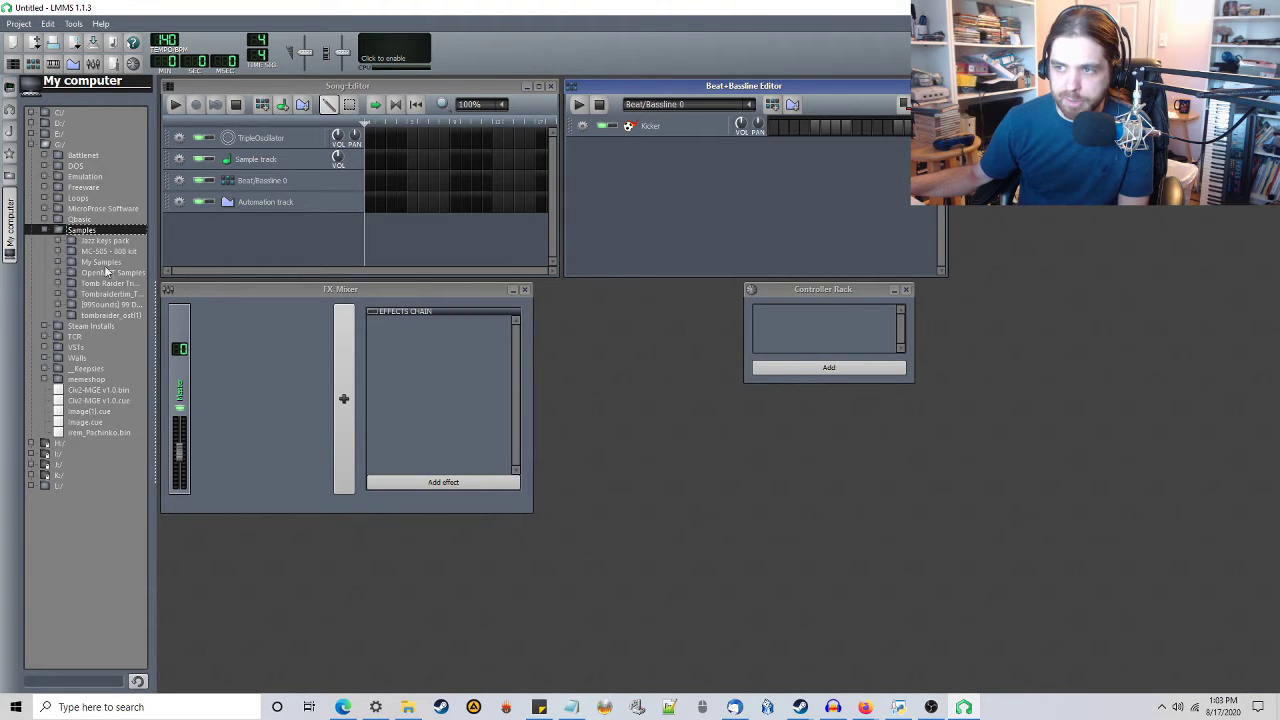
left_click(89, 253)
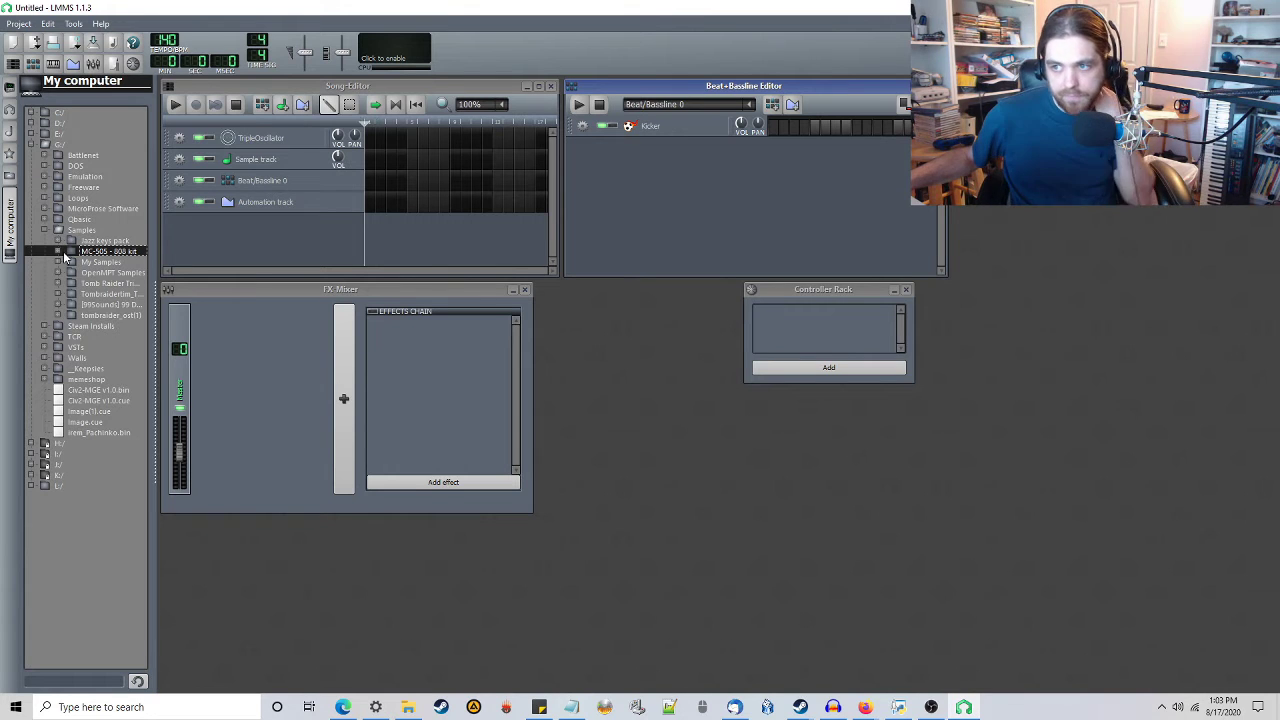
left_click(59, 251)
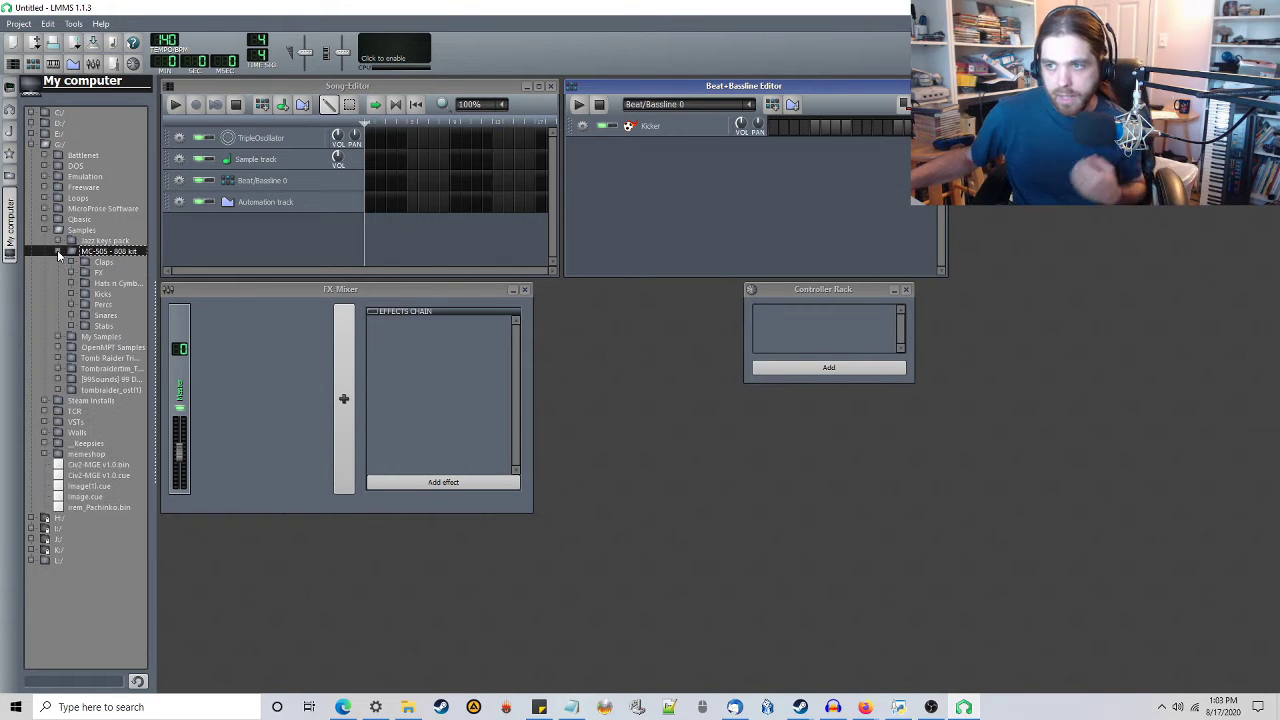
left_click(102, 327)
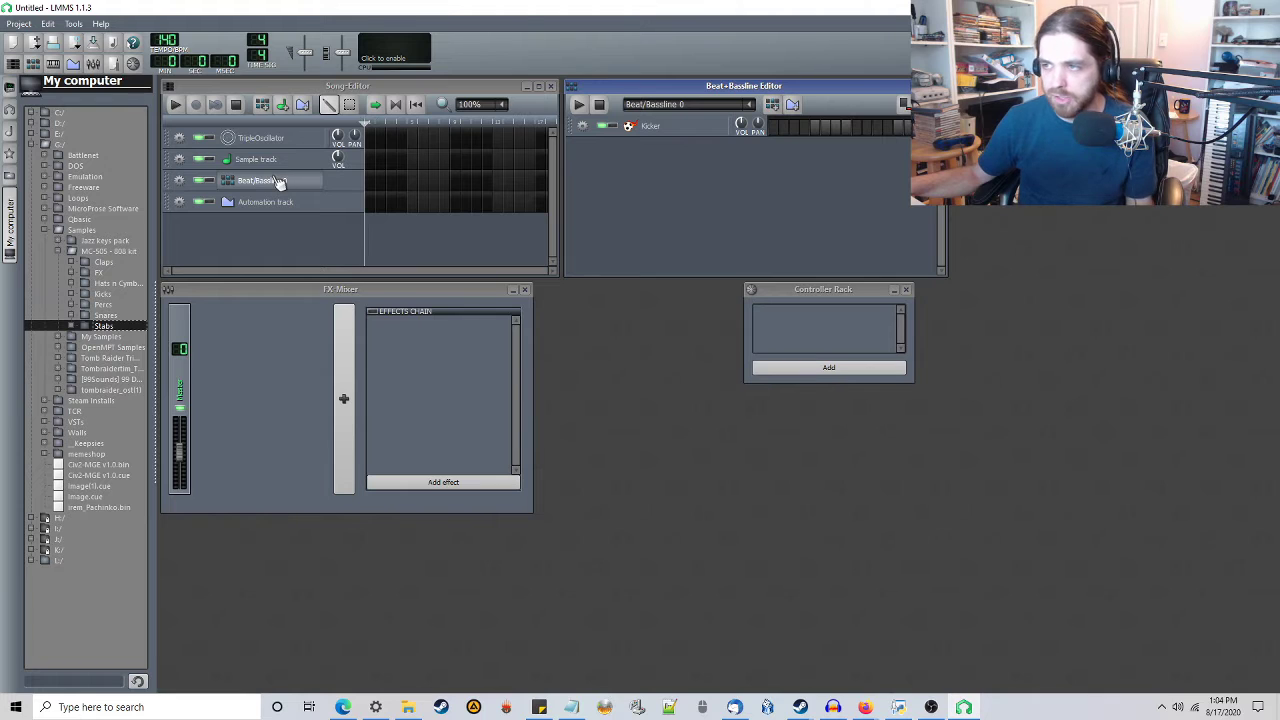
Open the TripleOscillator track's instrument window, lower the system volume, and close the window again.
left_click(265, 138)
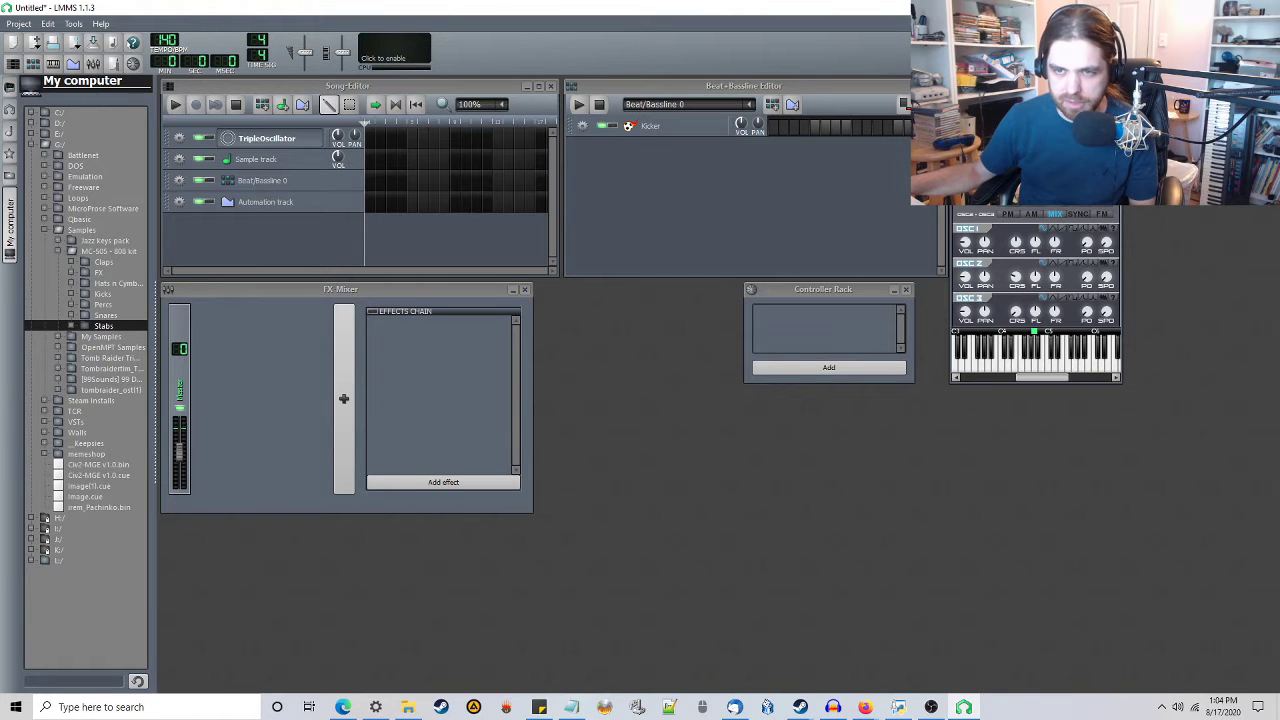
key("XF86AudioLowerVolume")
key("XF86AudioLowerVolume")
key("XF86AudioLowerVolume")
key("XF86AudioLowerVolume")
key("XF86AudioLowerVolume")
key("XF86AudioLowerVolume")
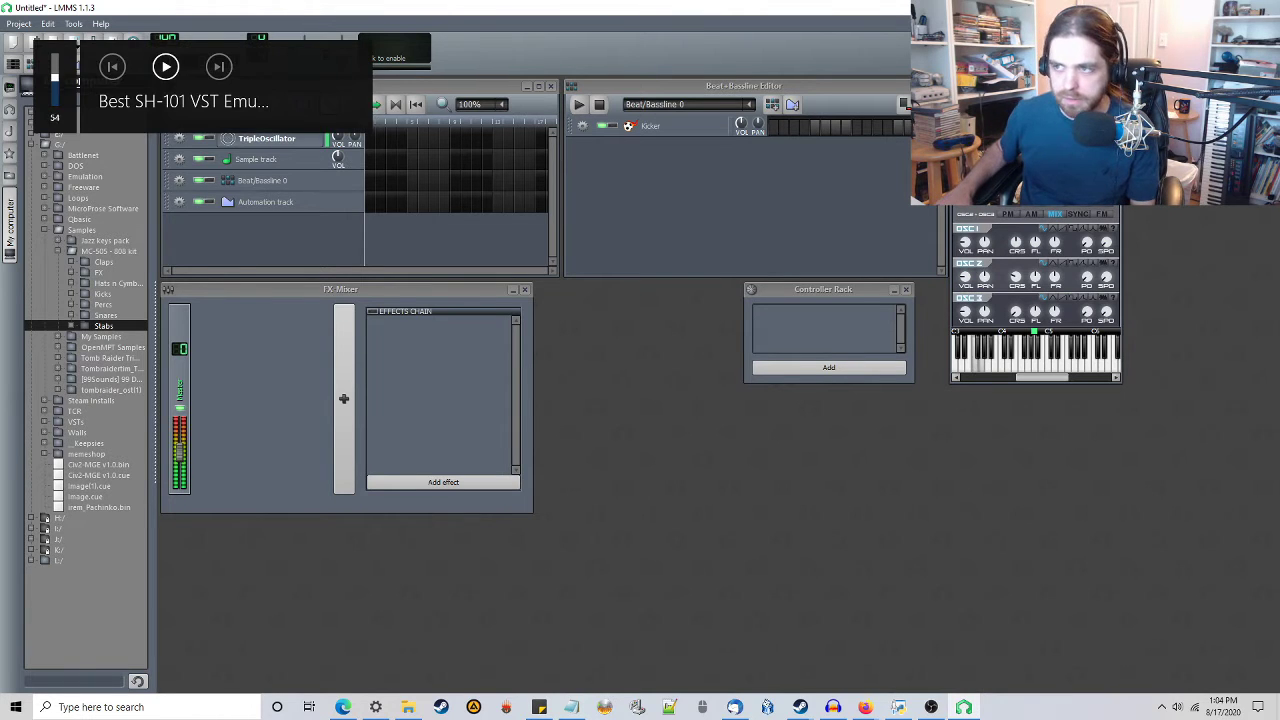
key("XF86AudioLowerVolume")
key("XF86AudioLowerVolume")
key("XF86AudioLowerVolume")
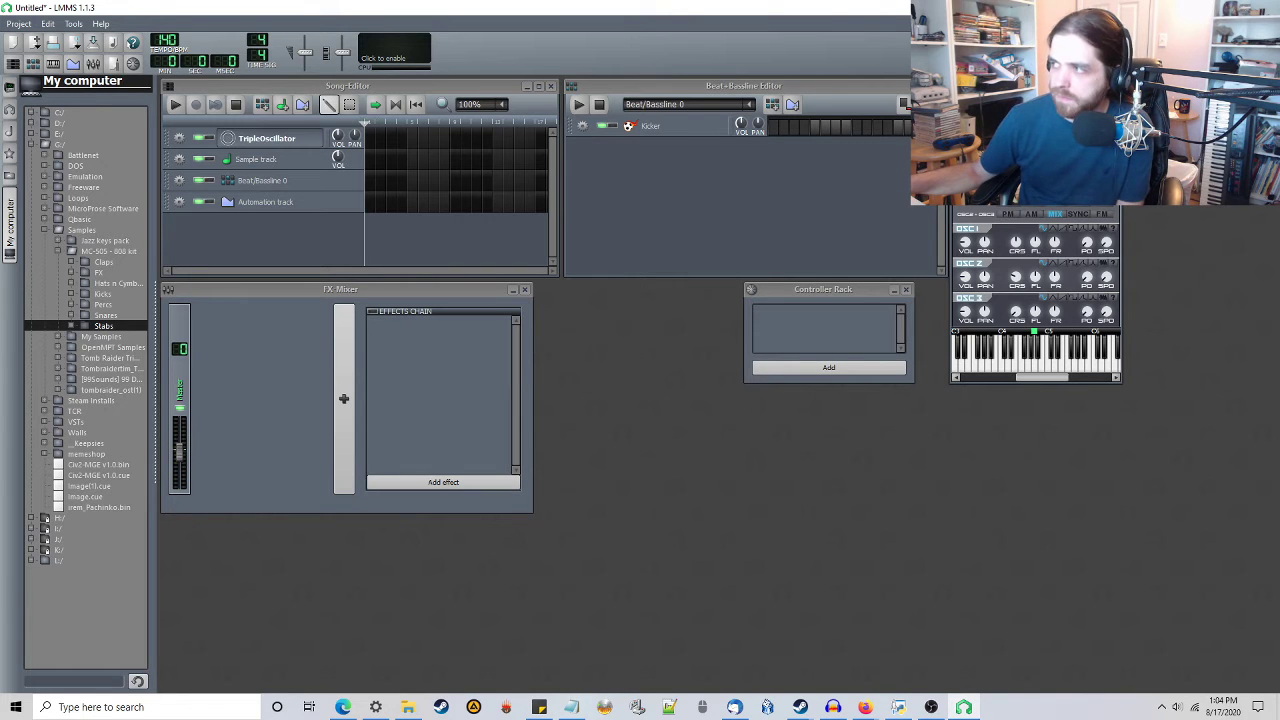
left_click(314, 140)
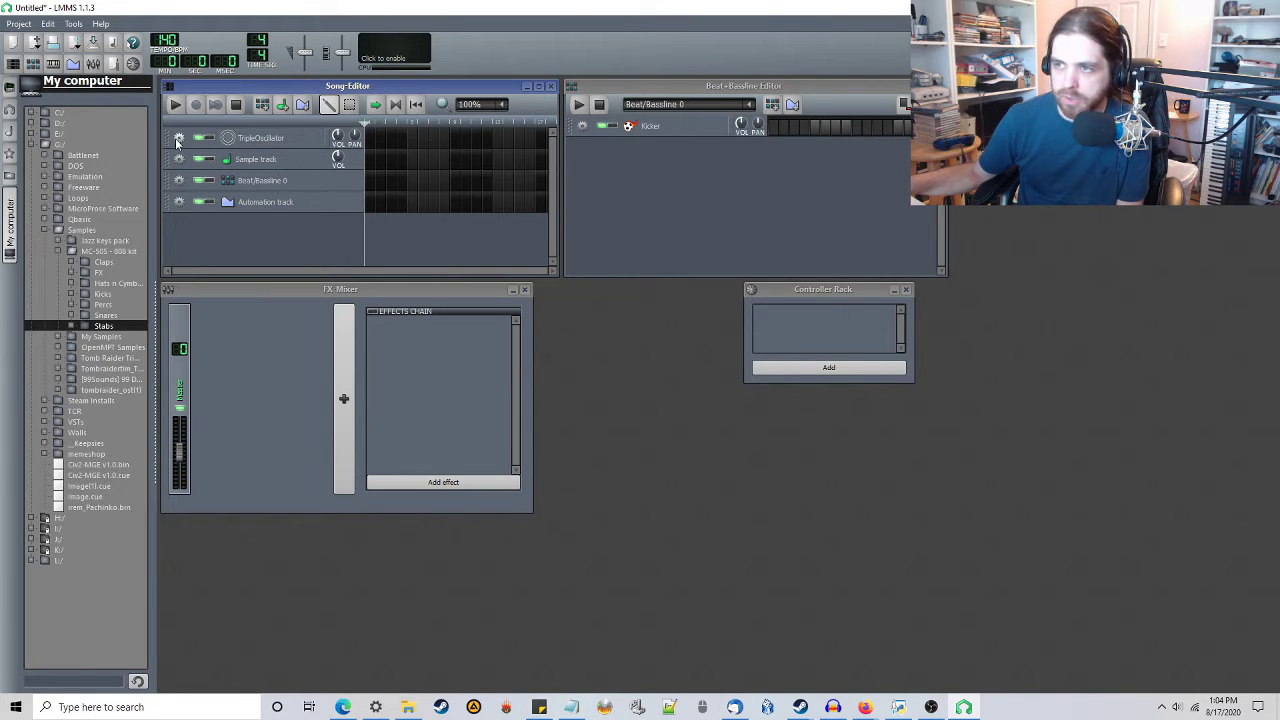
Remove the TripleOscillator track and the Sample track from the Song-Editor.
left_click(178, 141)
left_click(180, 160)
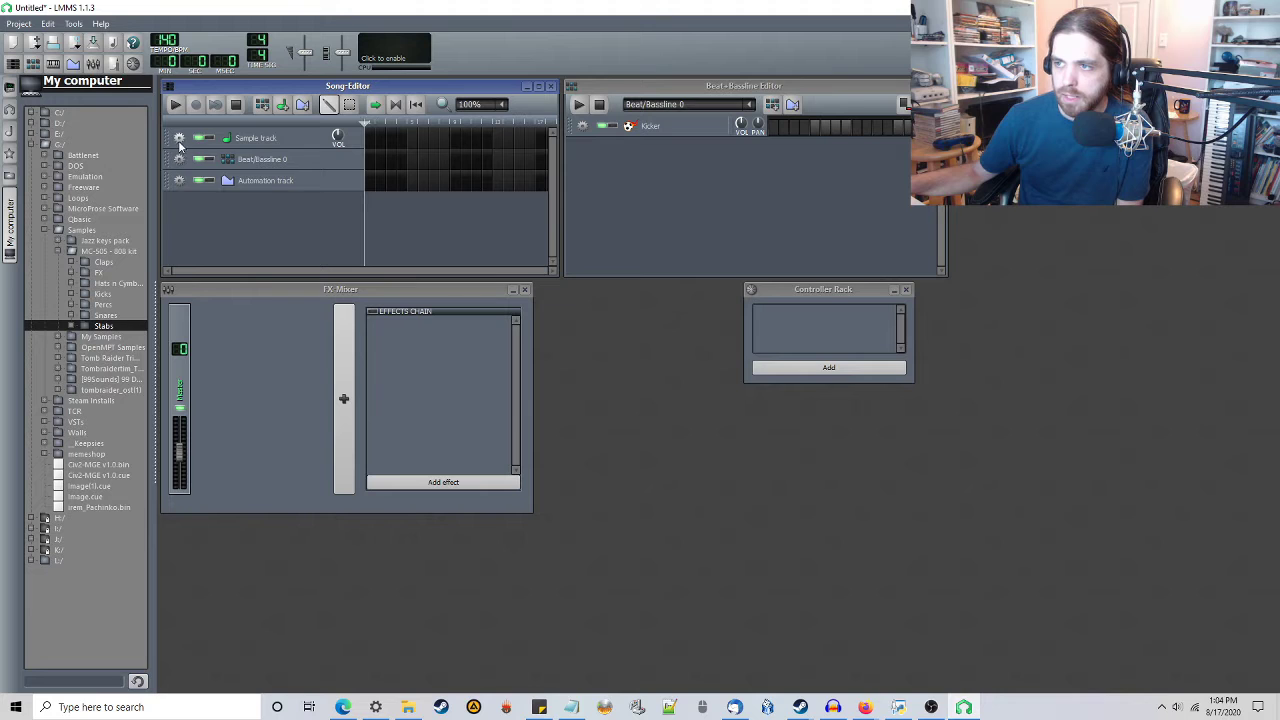
left_click(180, 144)
left_click(222, 180)
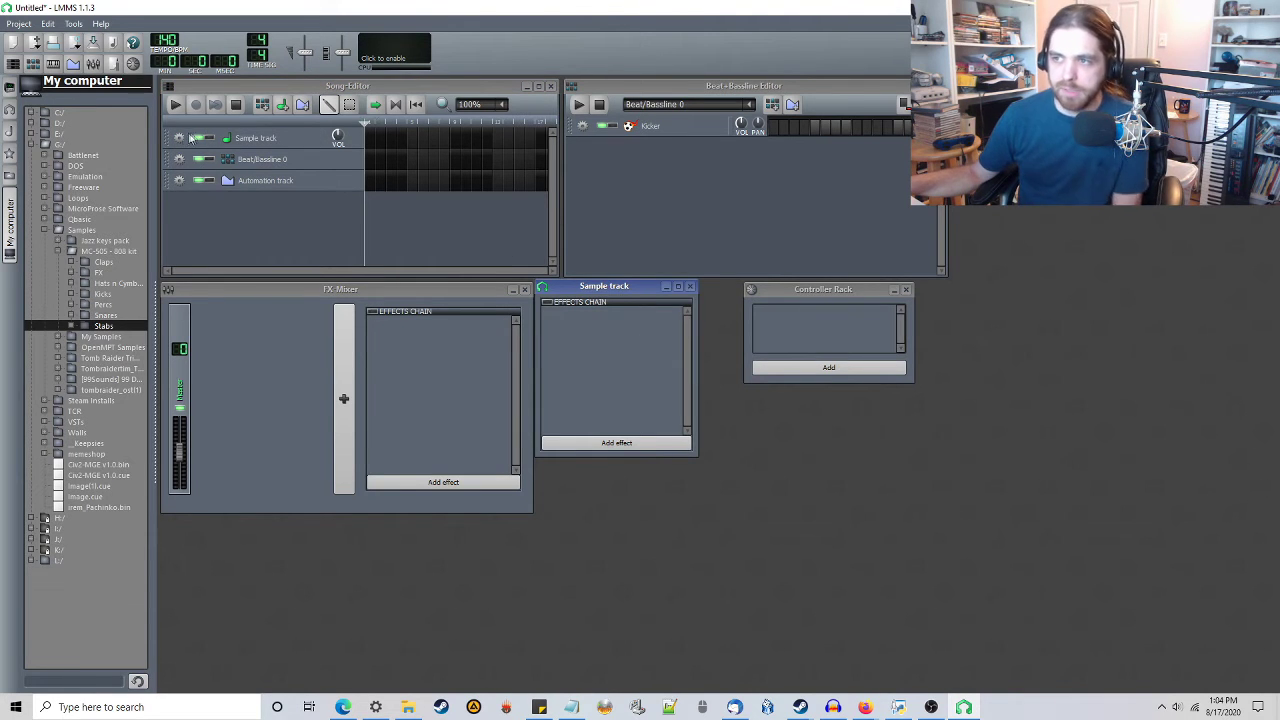
left_click(179, 138)
left_click(193, 173)
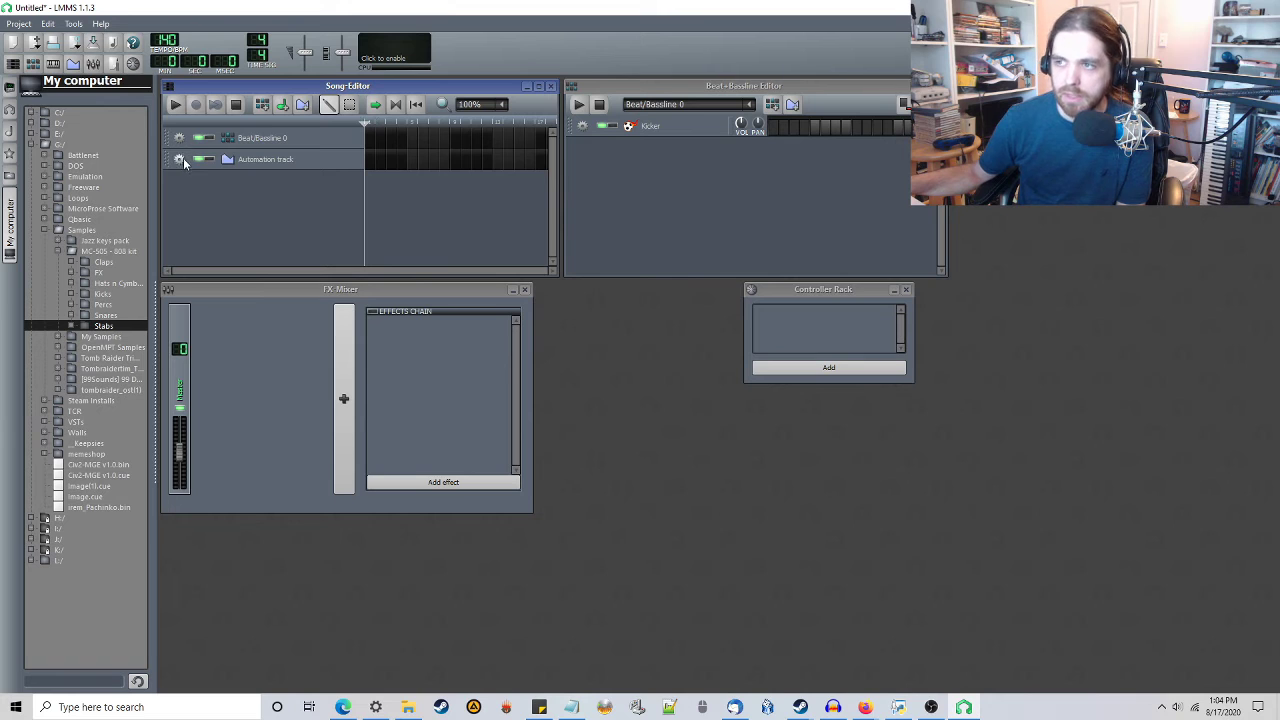
Remove the Automation track from the Song-Editor.
left_click(179, 160)
left_click(280, 170)
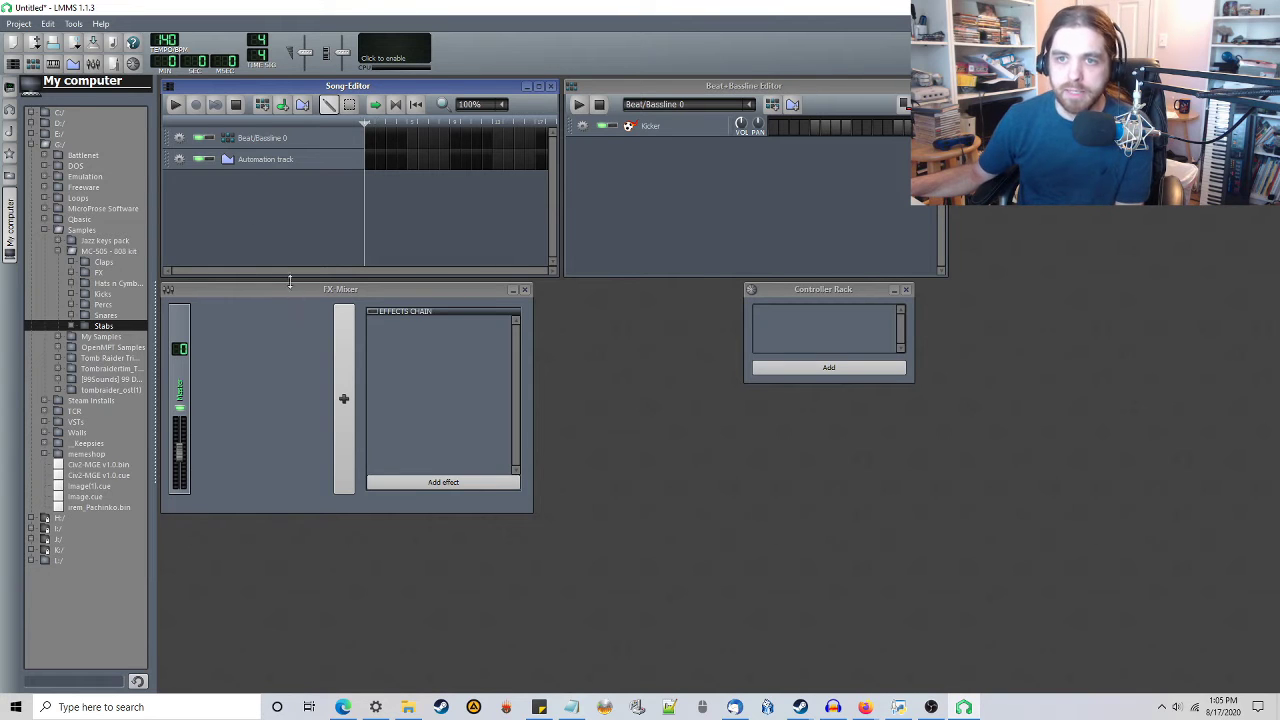
left_click(180, 160)
left_click(215, 194)
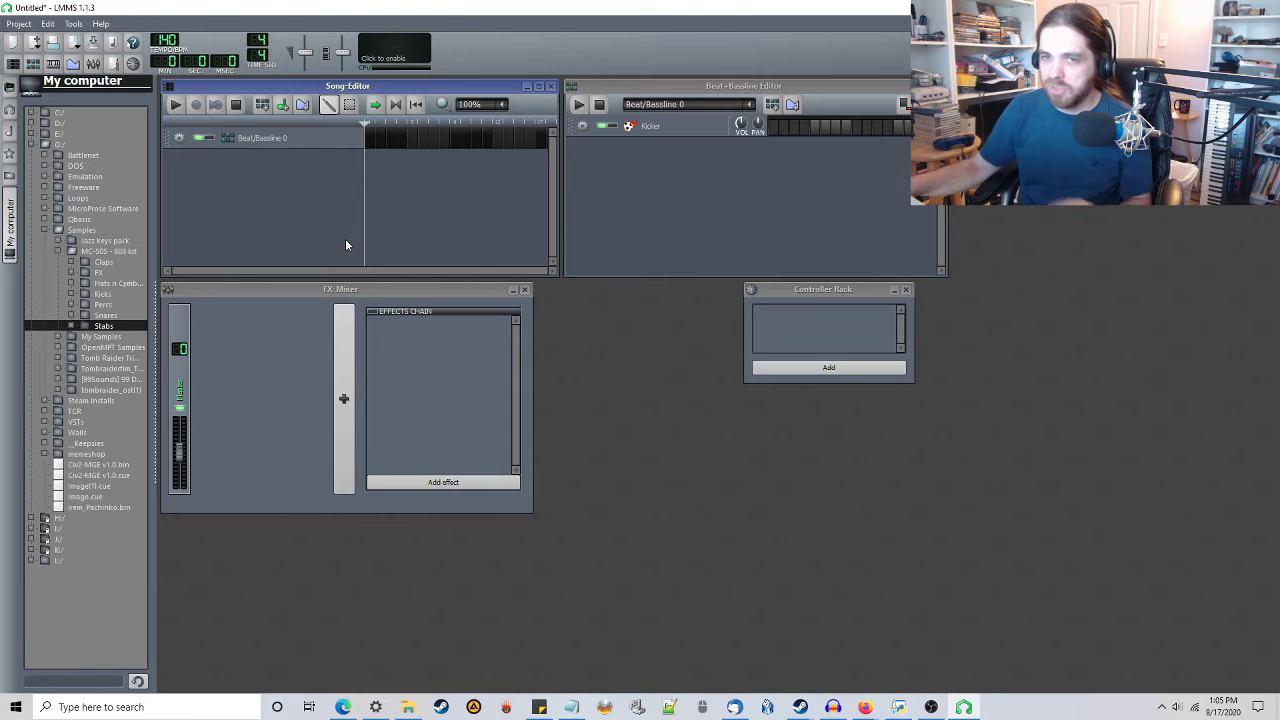
Rename the Beat/Bassline 0 track as Pattern 1.
left_click(705, 195)
double_click(306, 138)
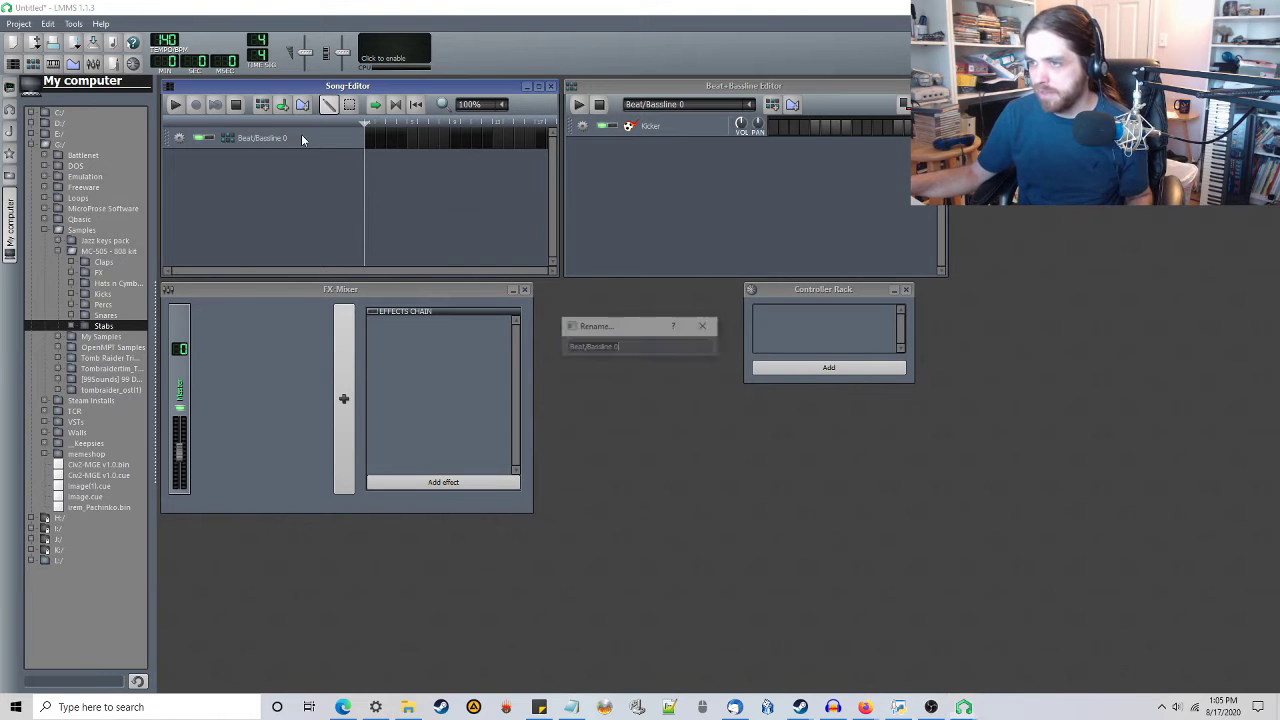
type("Pattern 1")
key("Return")
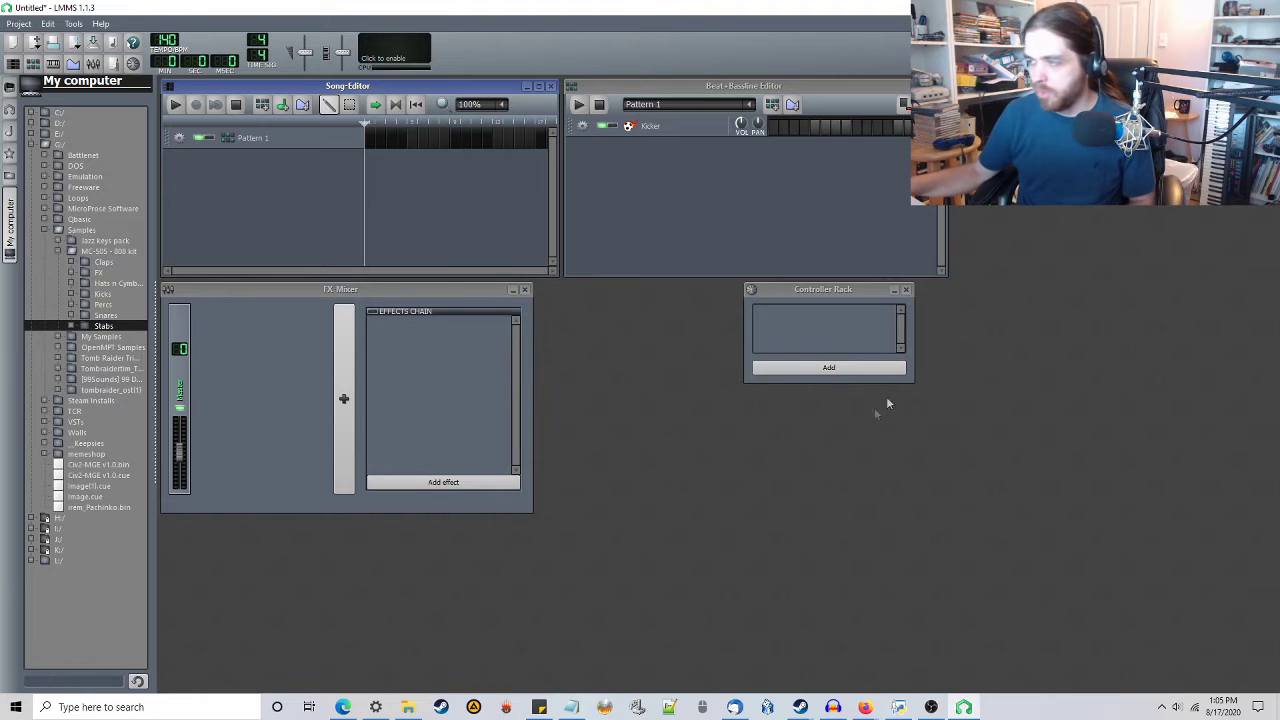
Enter a test Kicker beat on steps 1, 4, 6, 7 and 8 of Pattern 1 and play it back.
left_click(818, 235)
left_click(773, 128)
left_click(826, 129)
left_click(805, 129)
left_click(846, 129)
left_click(837, 132)
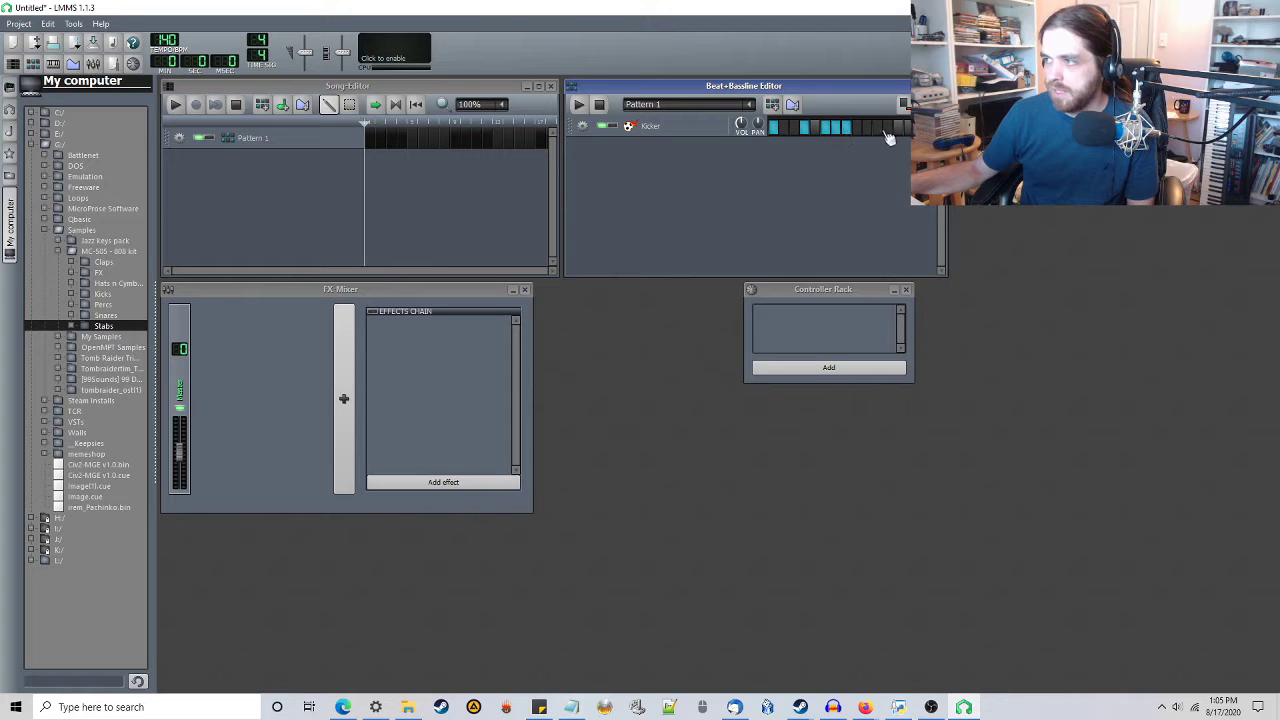
left_click(578, 105)
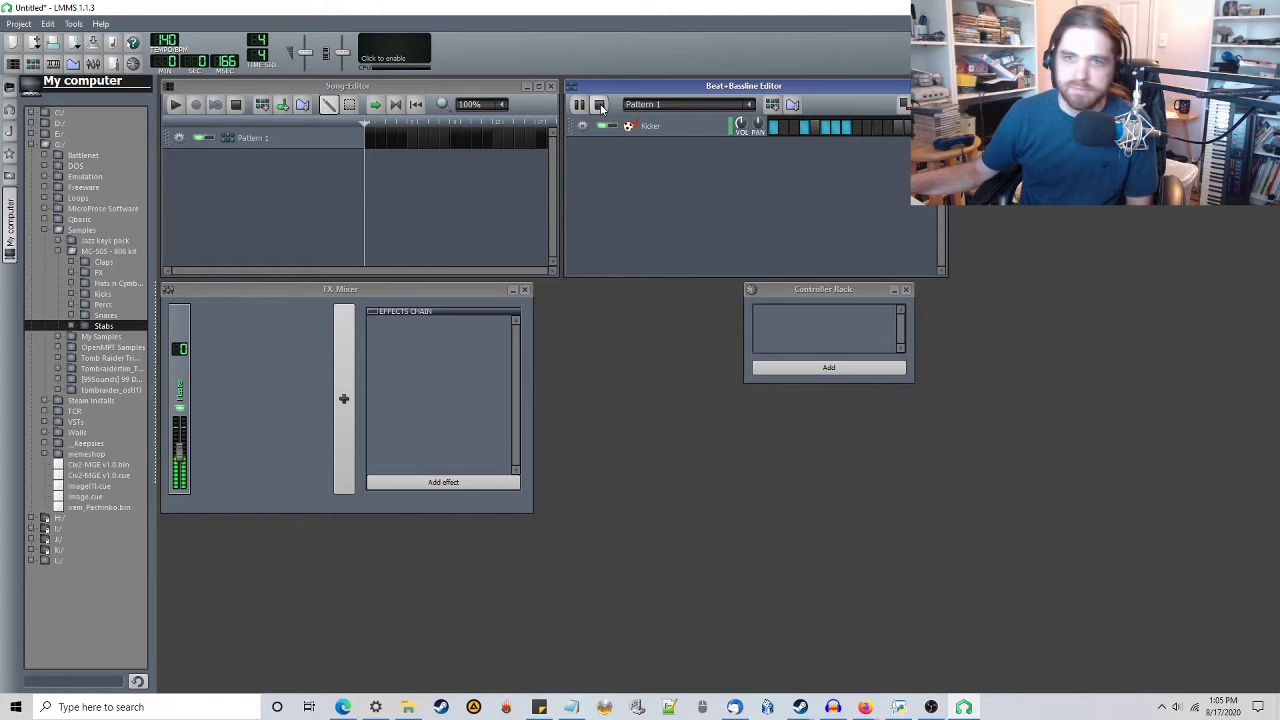
left_click(599, 105)
Remove the Kicker track from the Beat+Bassline Editor.
left_click(582, 126)
left_click(610, 155)
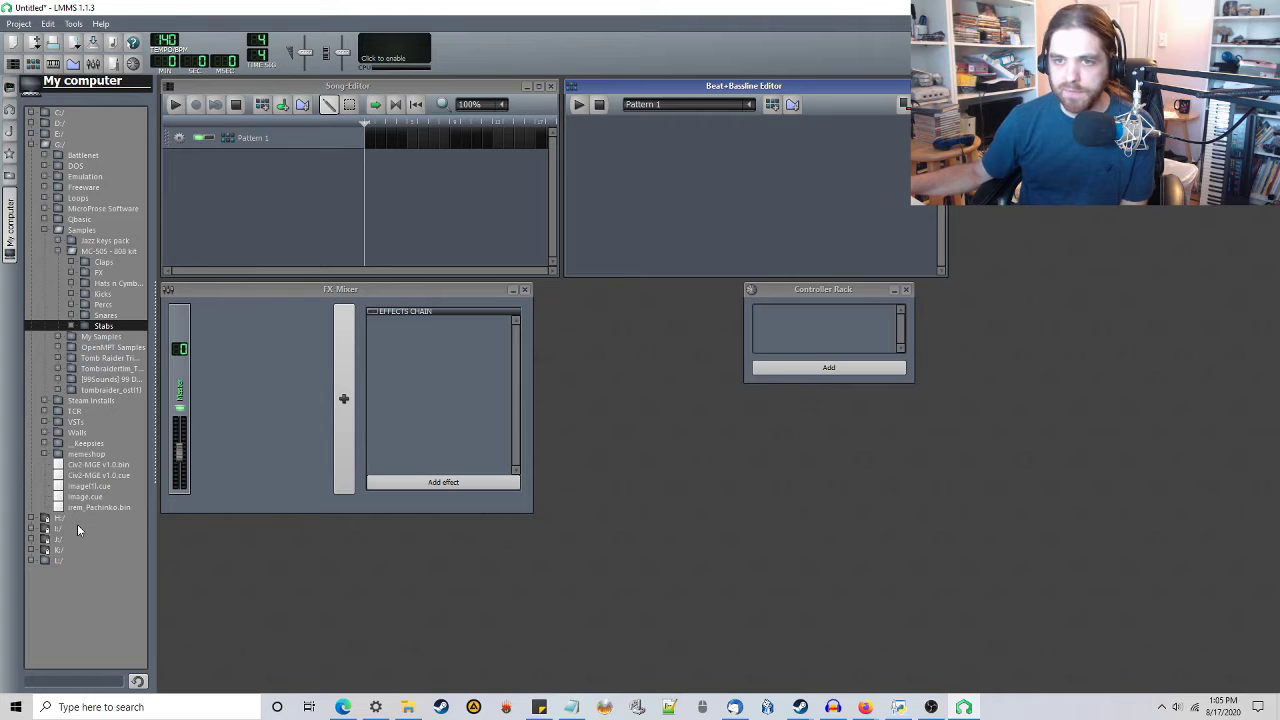
Expand the Kicks folder of the 808 kit and widen the sidebar to show the full file names.
left_click(92, 316)
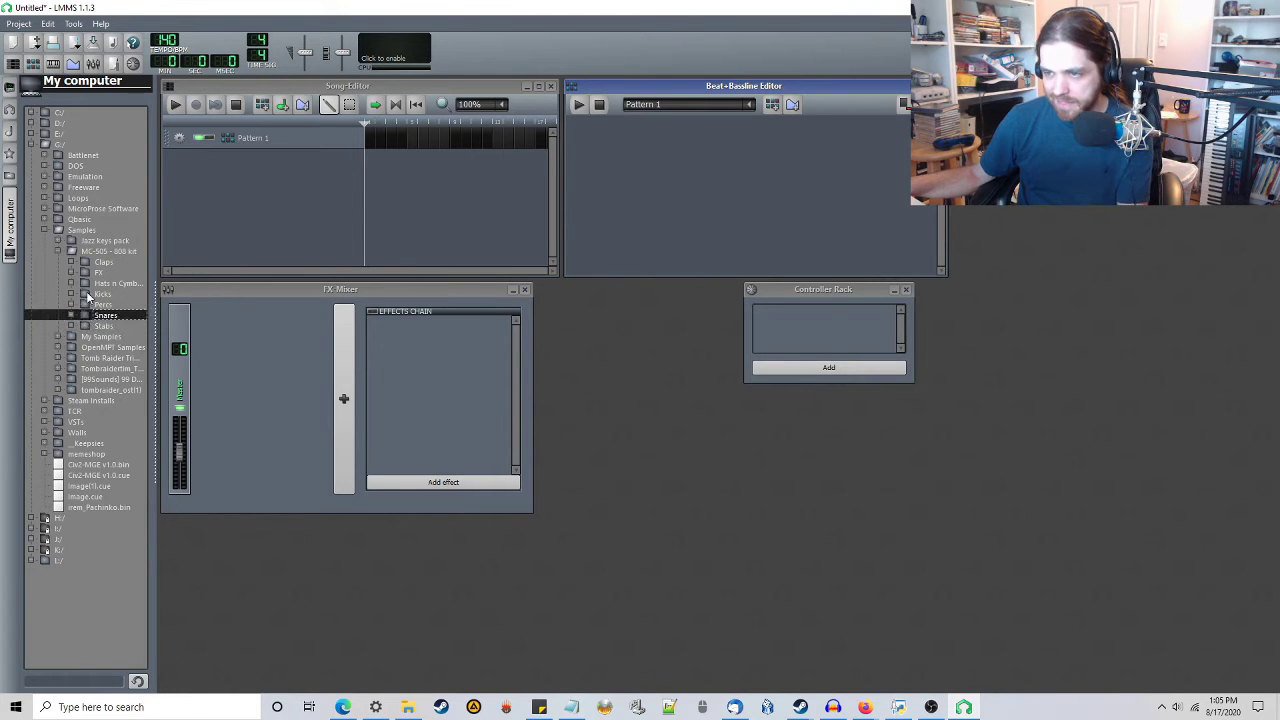
left_click(90, 295)
left_click(73, 296)
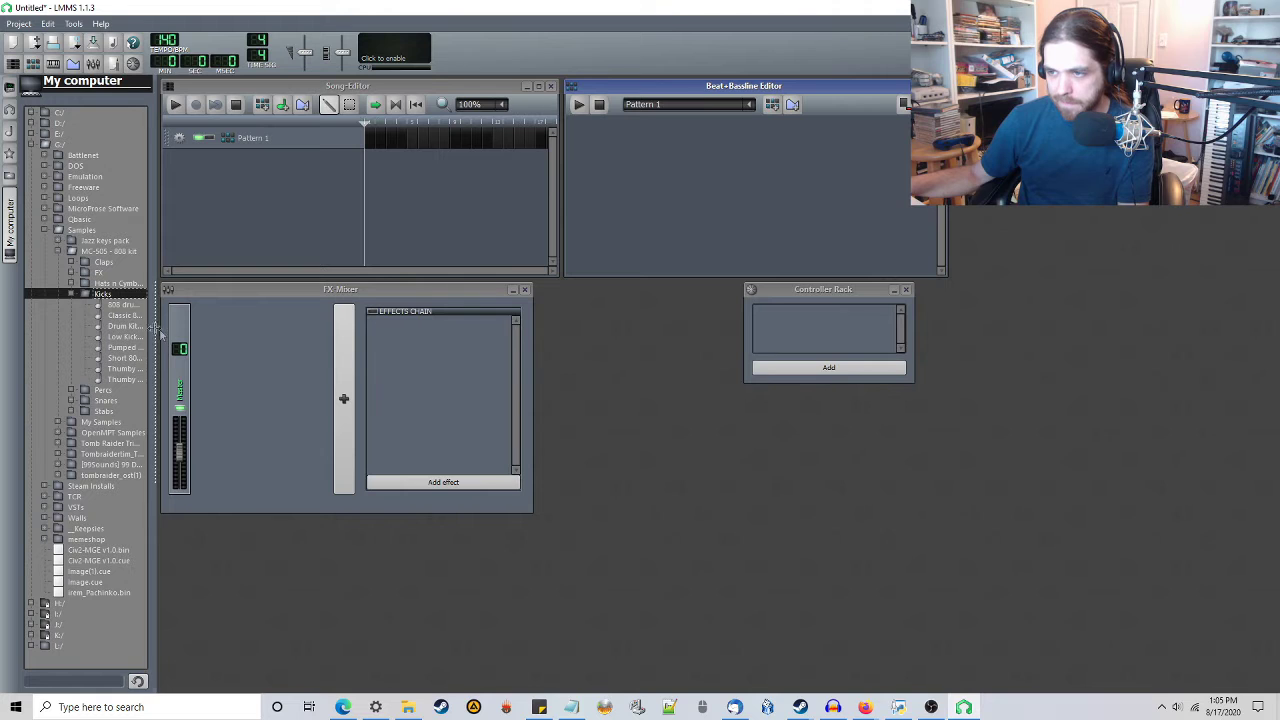
left_click_drag(158, 335, 204, 335)
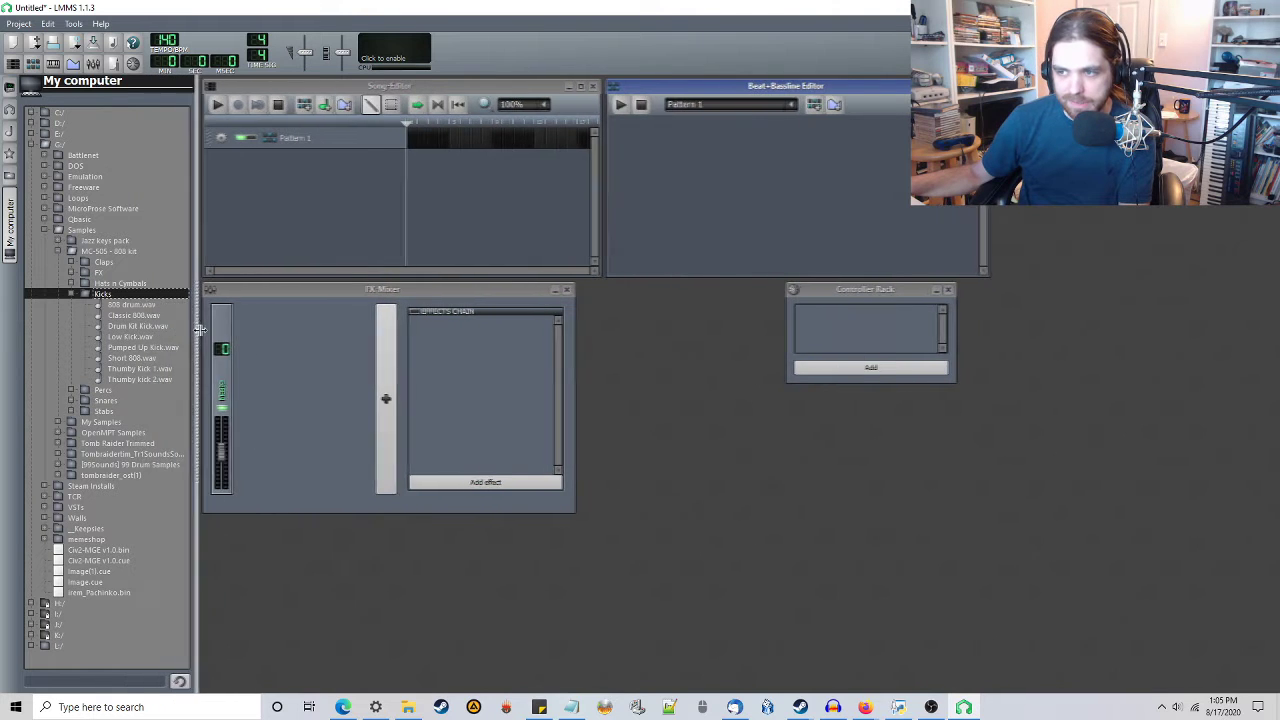
Audition the kick samples in the Kicks folder, from 808 drum.wav through Thumby kick 2.wav.
left_click(140, 316)
left_click(139, 305)
left_click(138, 327)
left_click(136, 337)
left_click(136, 328)
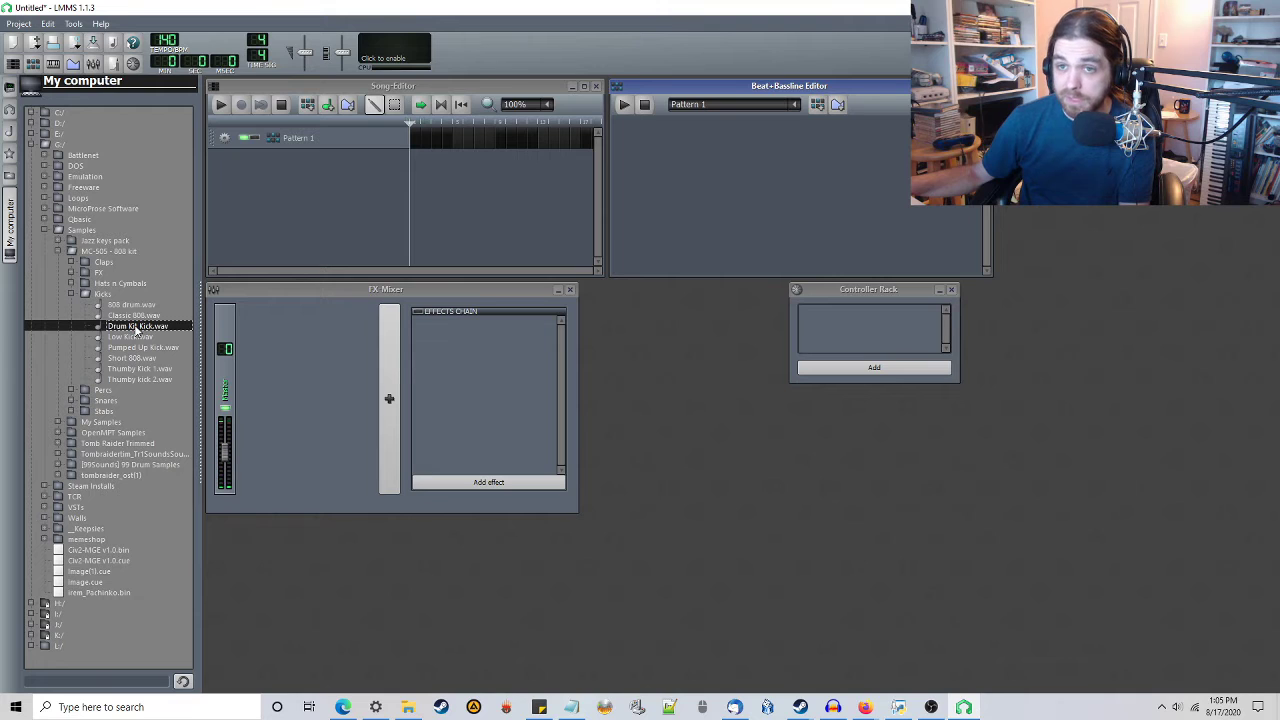
left_click(135, 337)
left_click(133, 348)
left_click(128, 358)
left_click(122, 369)
left_click(120, 380)
left_click(123, 369)
left_click(128, 358)
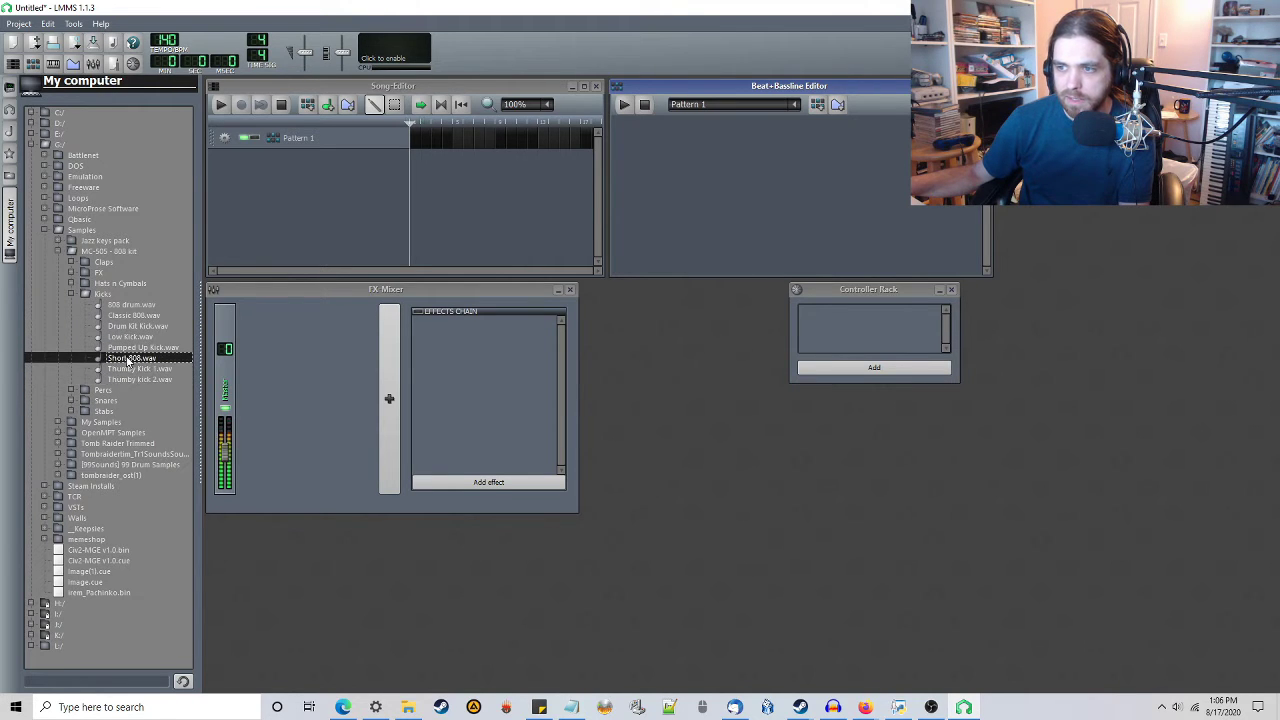
Compare the sound of Drum Kit Kick.wav, Classic 808.wav and 808 drum.wav, ending on Classic 808.wav.
left_click(134, 328)
left_click(135, 316)
left_click(135, 328)
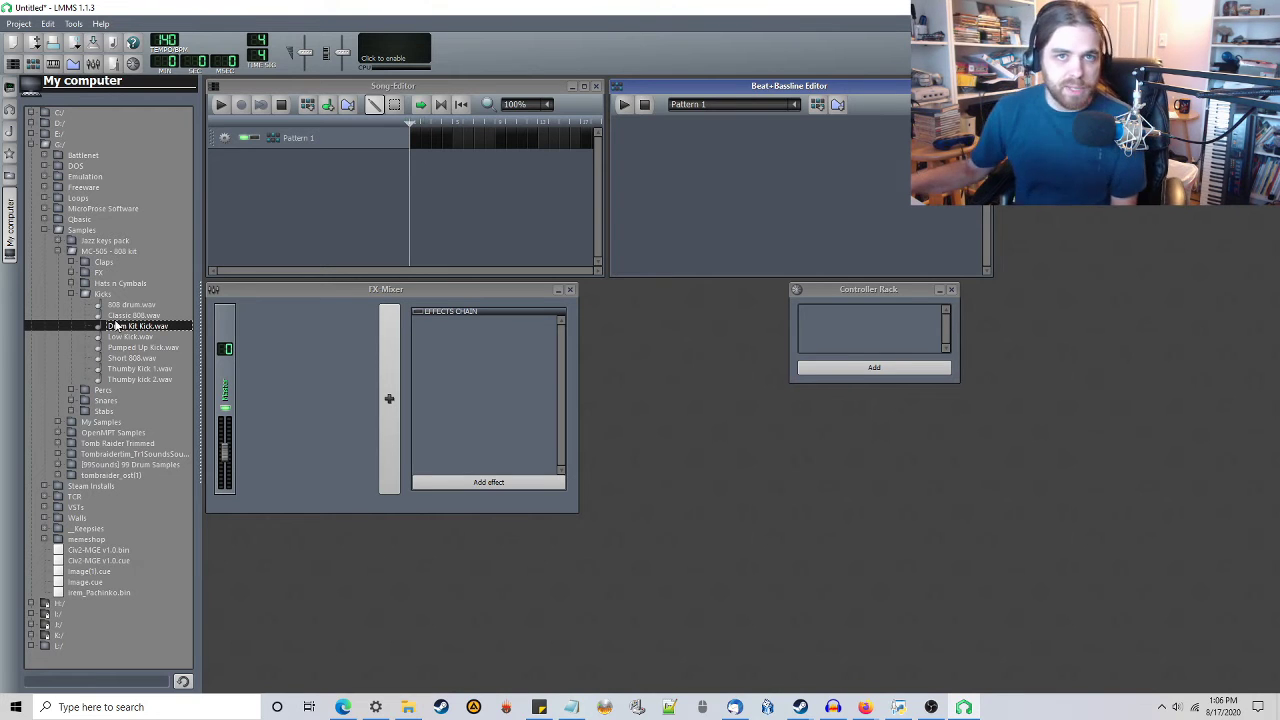
left_click(117, 316)
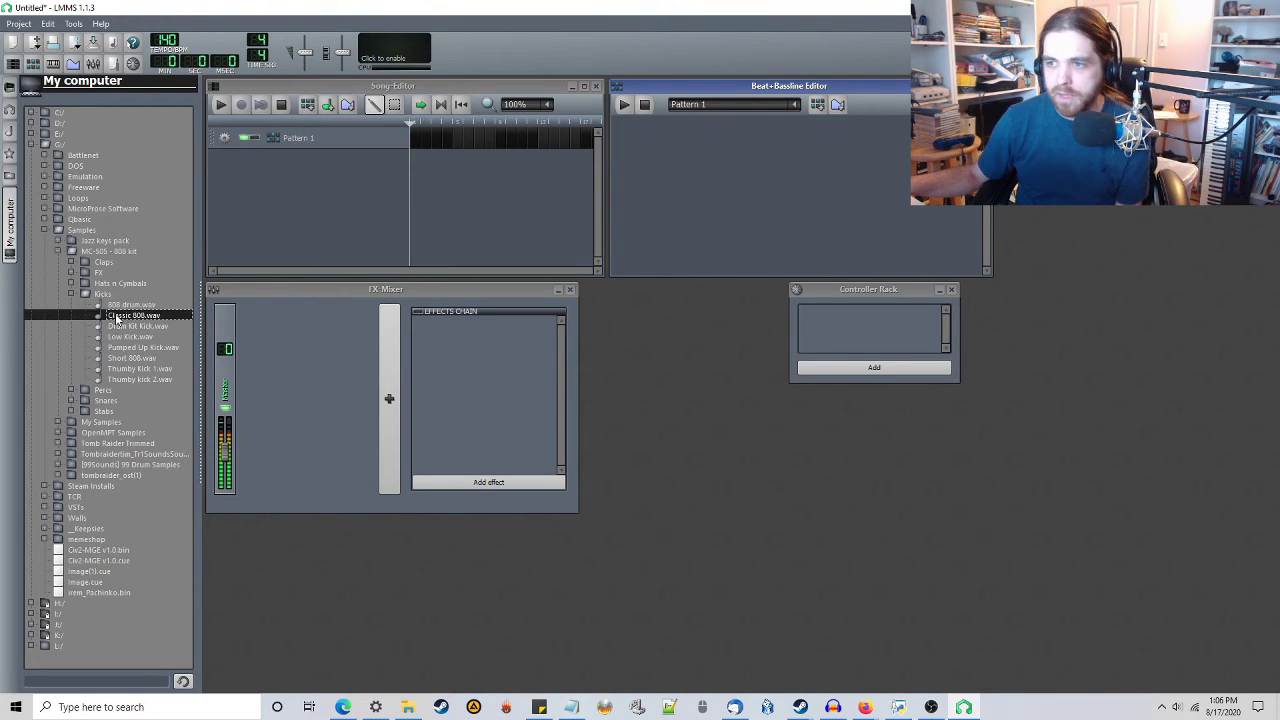
left_click(117, 307)
left_click(118, 316)
left_click(119, 307)
left_click(122, 317)
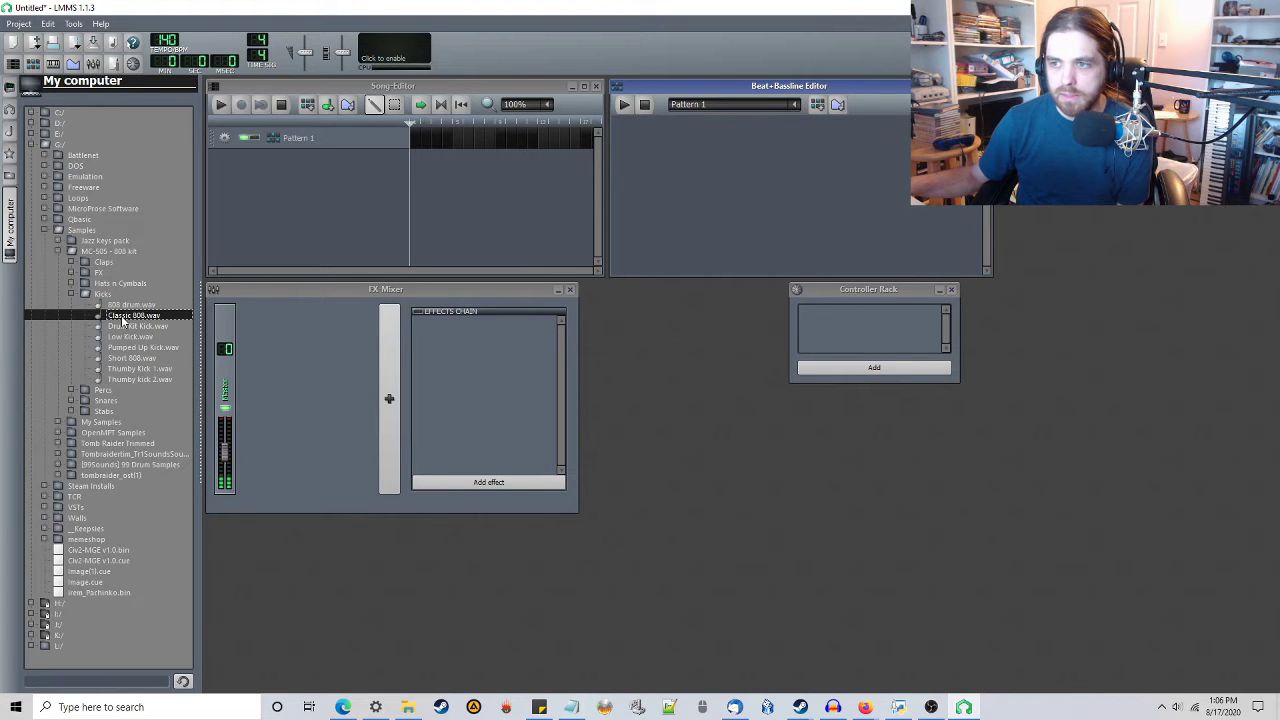
Add Classic 808.wav as a track in the Beat+Bassline Editor and collapse the Kicks folder.
left_click(123, 307)
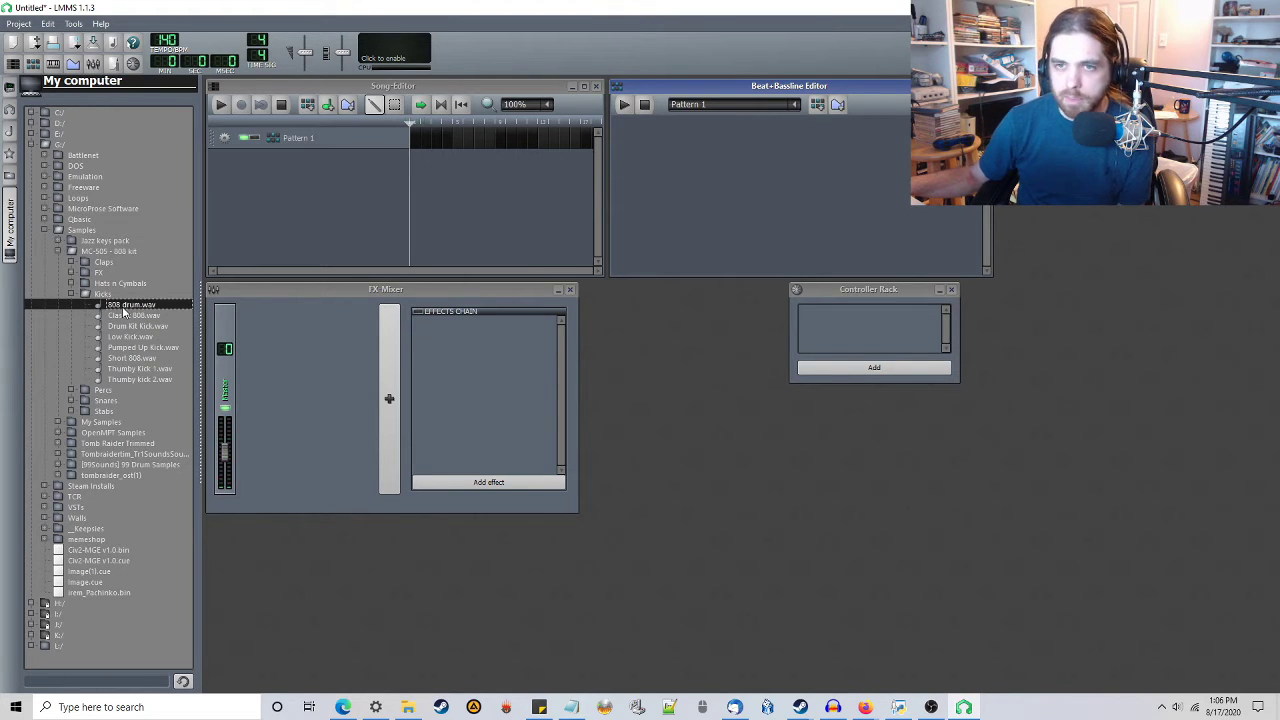
left_click(125, 316)
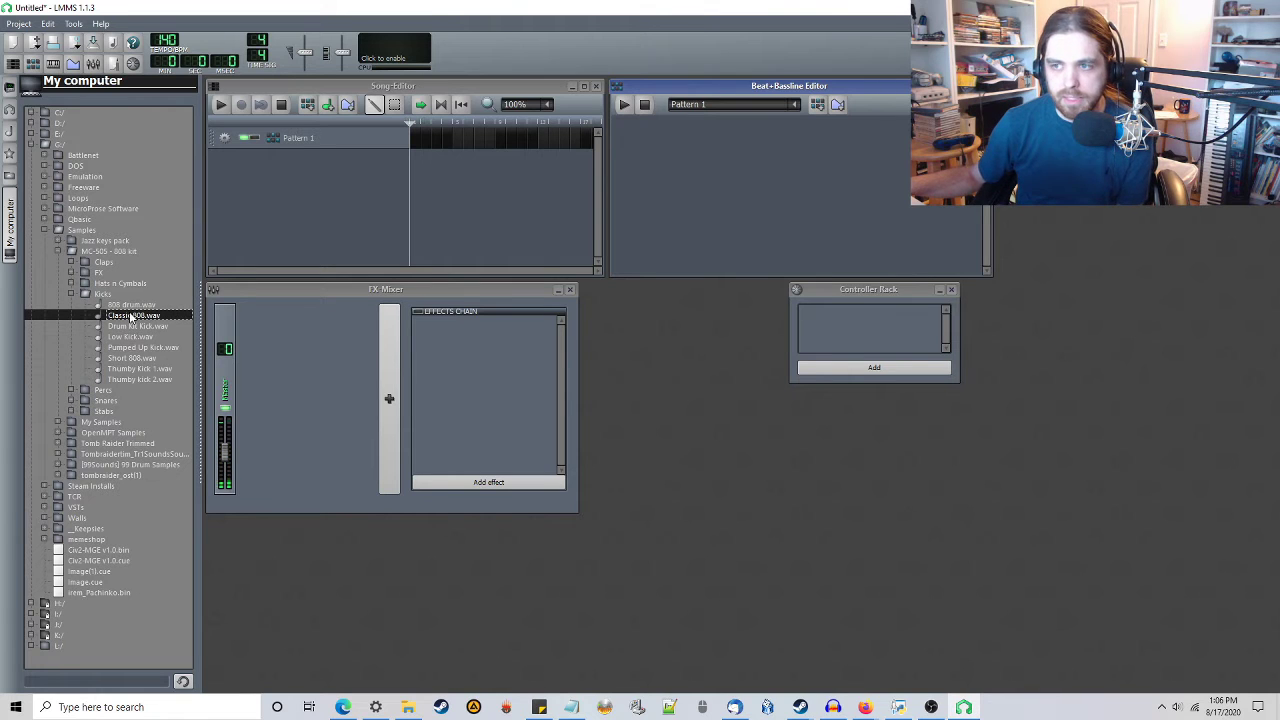
left_click_drag(125, 316, 662, 185)
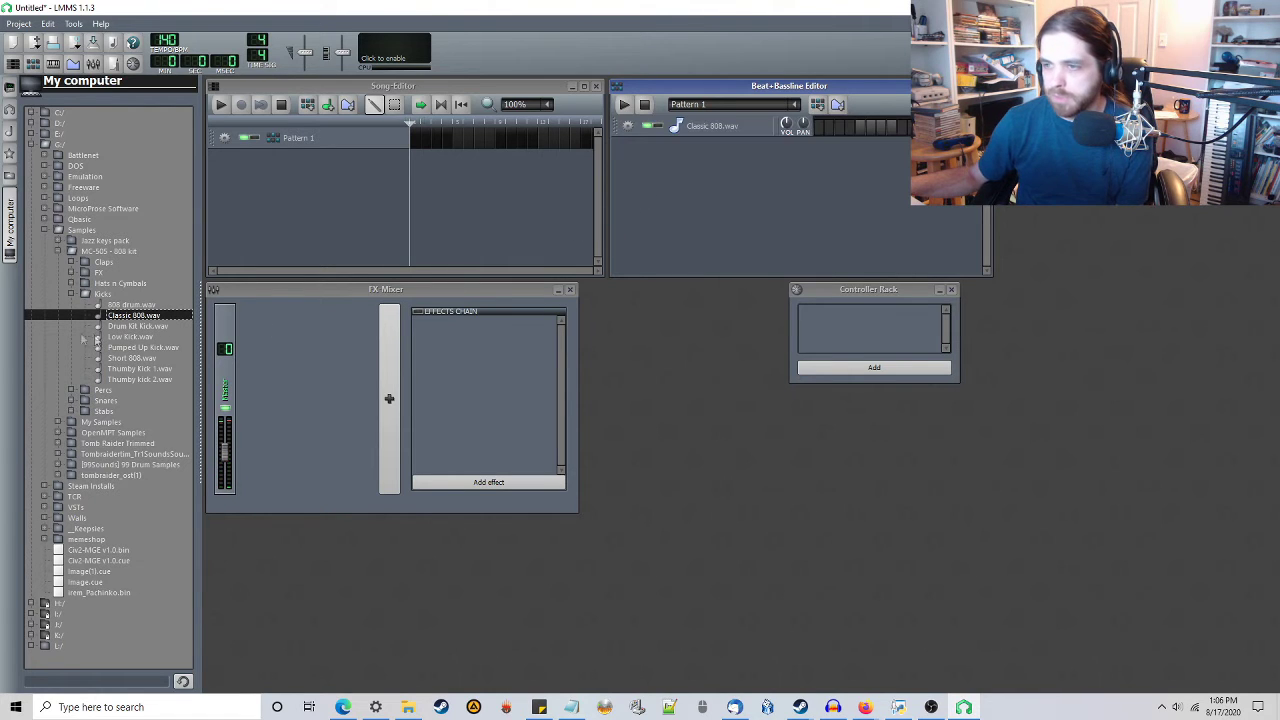
left_click(72, 295)
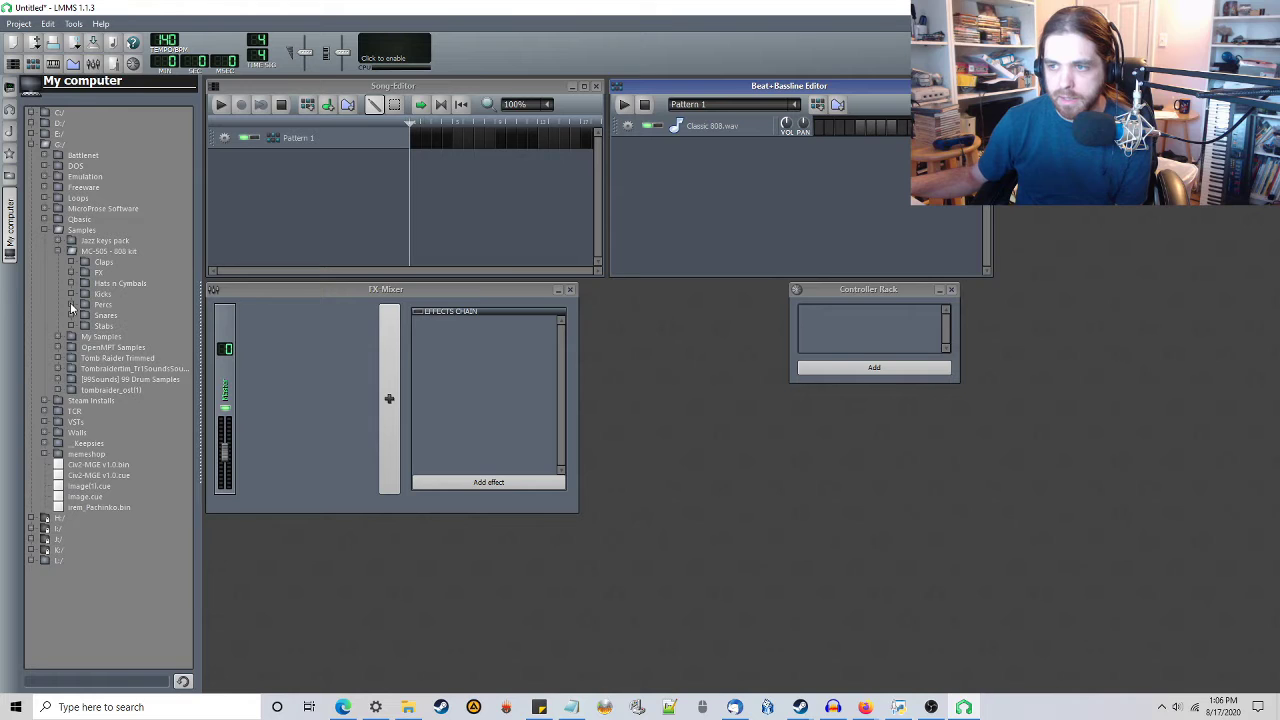
Expand the Snares folder of the 808 kit and audition its samples from Bottom Of A Sodapop.wav through Old Trap Snare.wav.
left_click(71, 315)
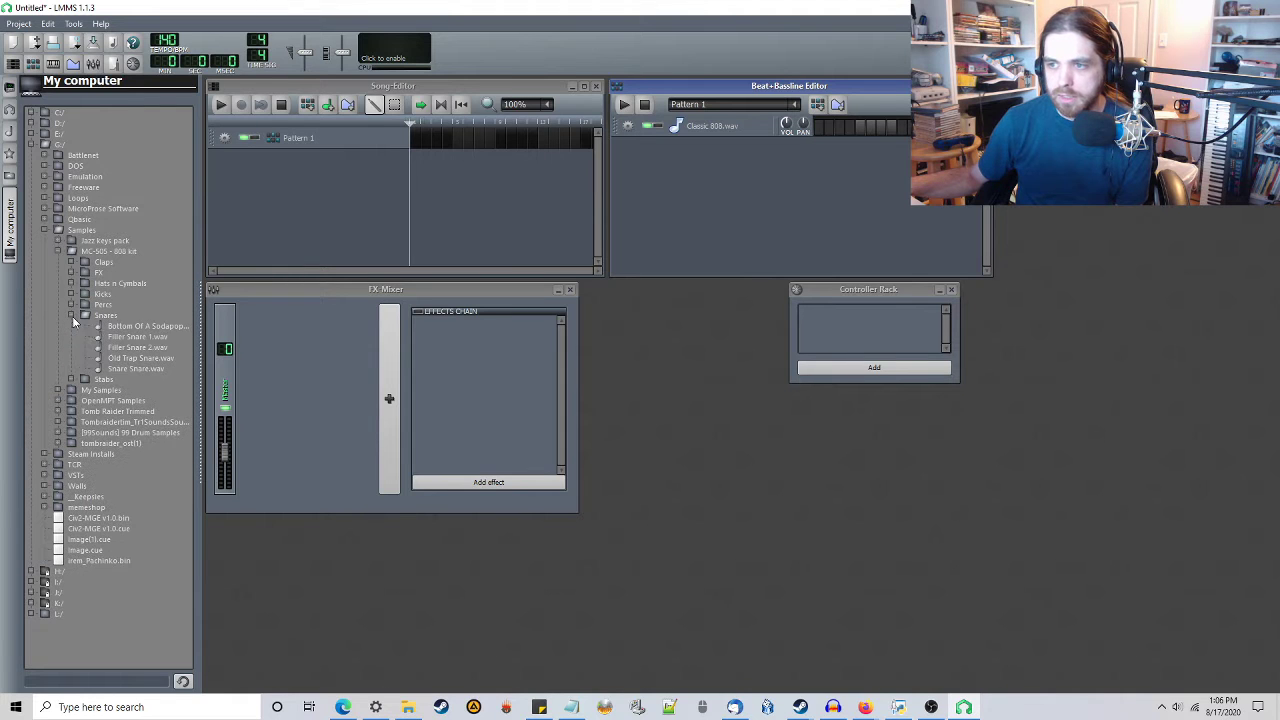
left_click(119, 327)
left_click(120, 338)
left_click(121, 348)
left_click(123, 362)
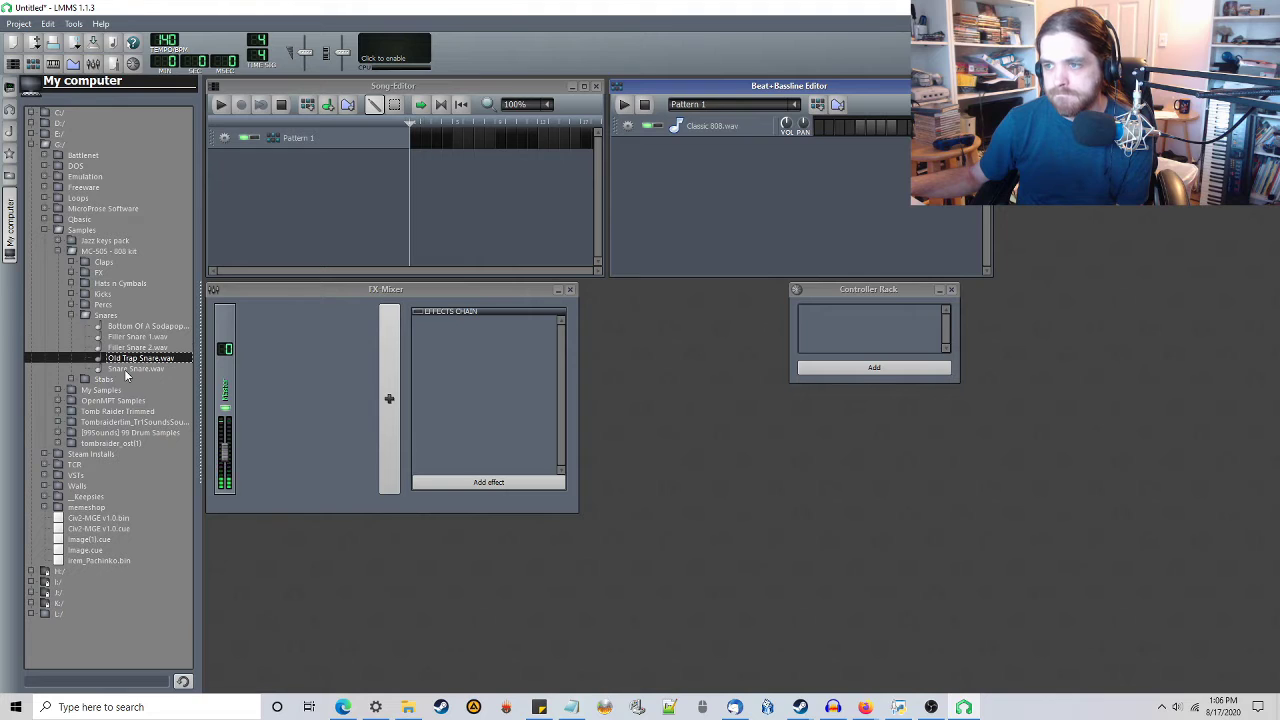
left_click(128, 362)
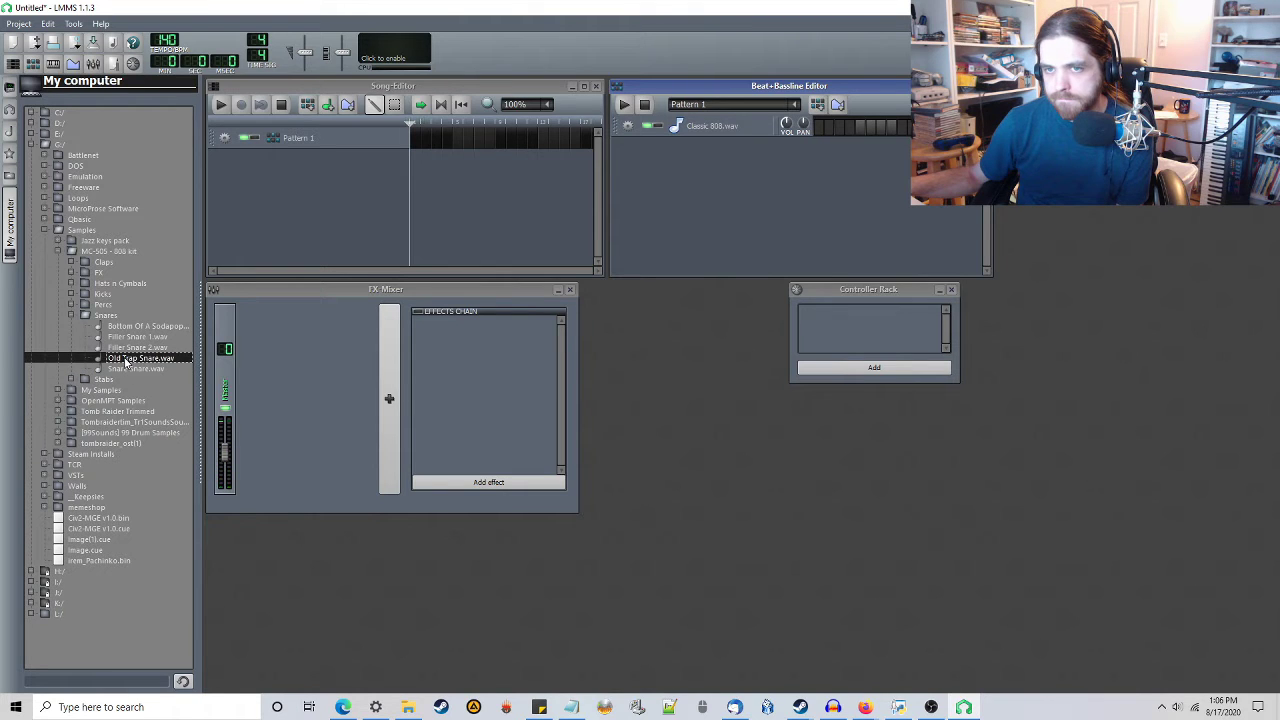
left_click(127, 362)
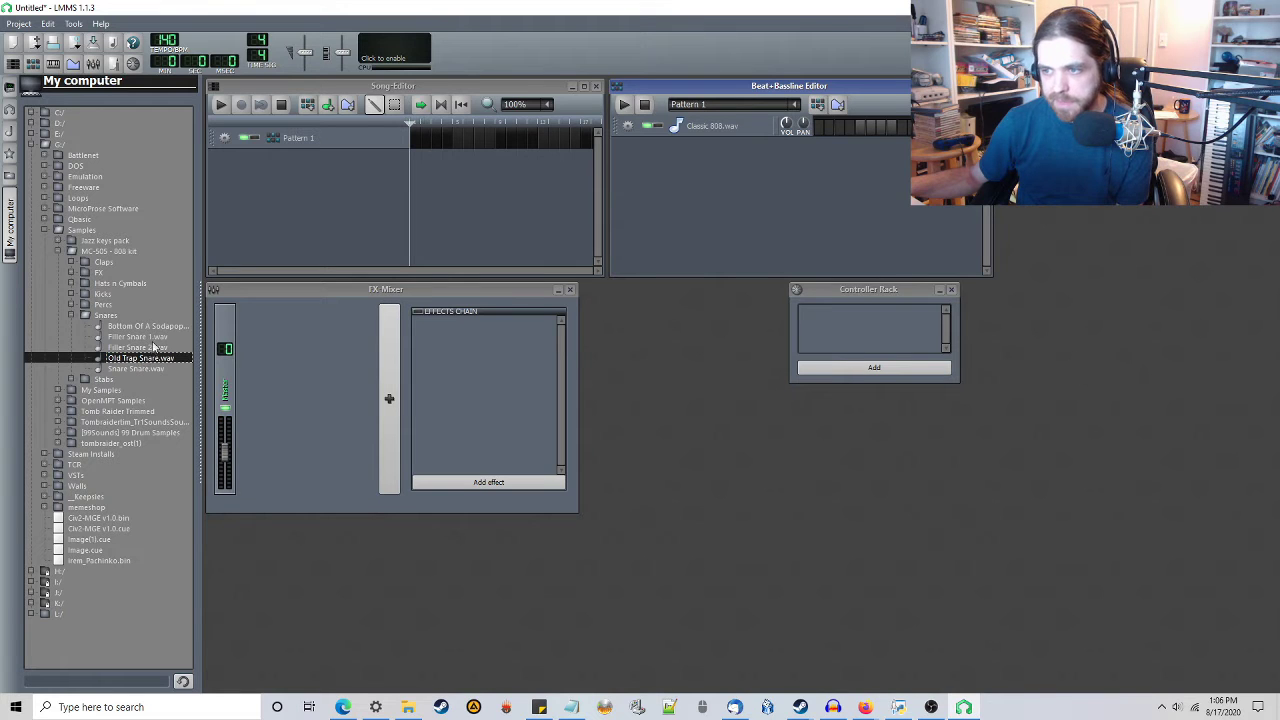
Compare Bottom Of A Sodapop.wav with Filler Snare 1.wav and add Bottom Of A Sodapop.wav as a Beat+Bassline track.
left_click(153, 328)
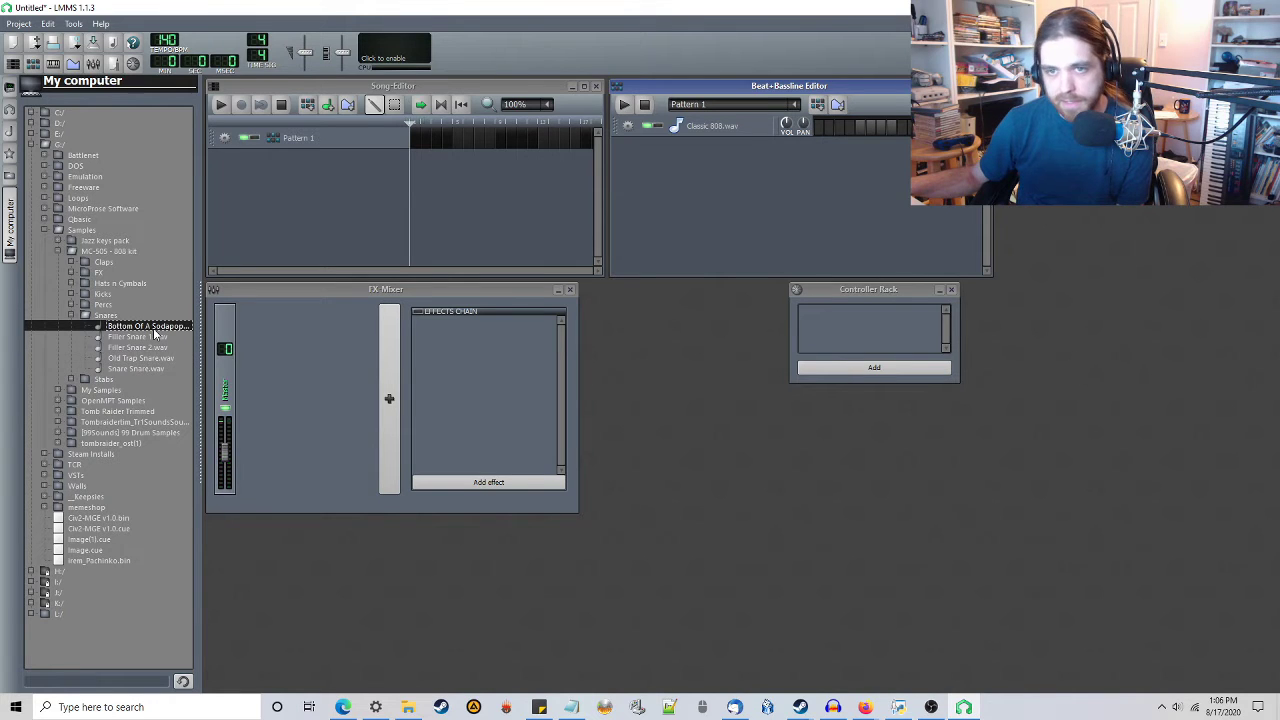
left_click(150, 338)
left_click(154, 329)
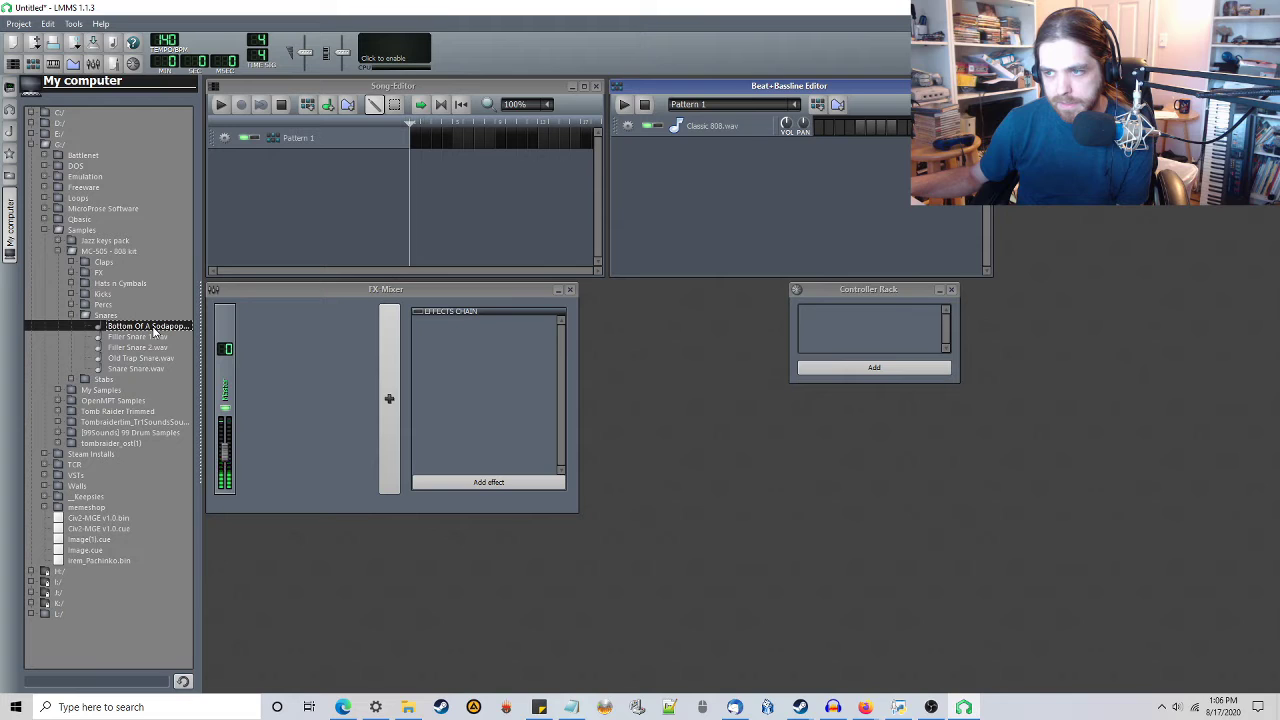
left_click(149, 338)
left_click(154, 329)
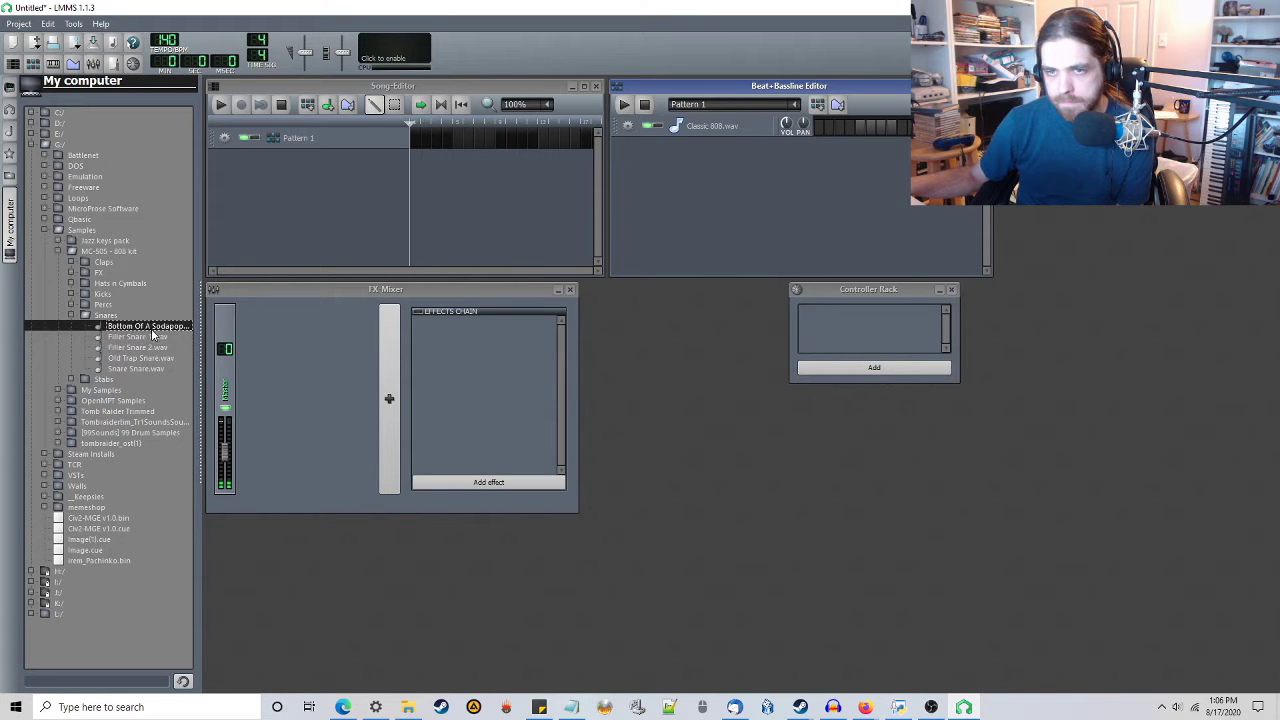
left_click_drag(138, 332, 750, 193)
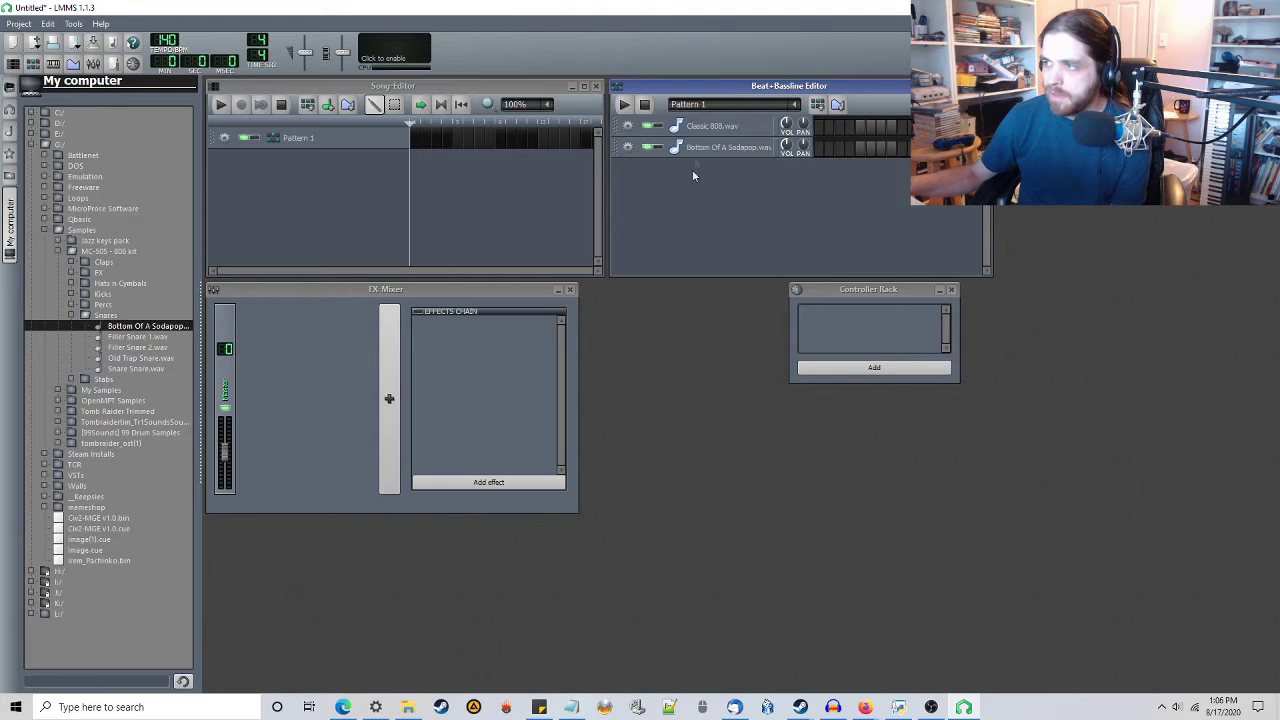
left_click(71, 315)
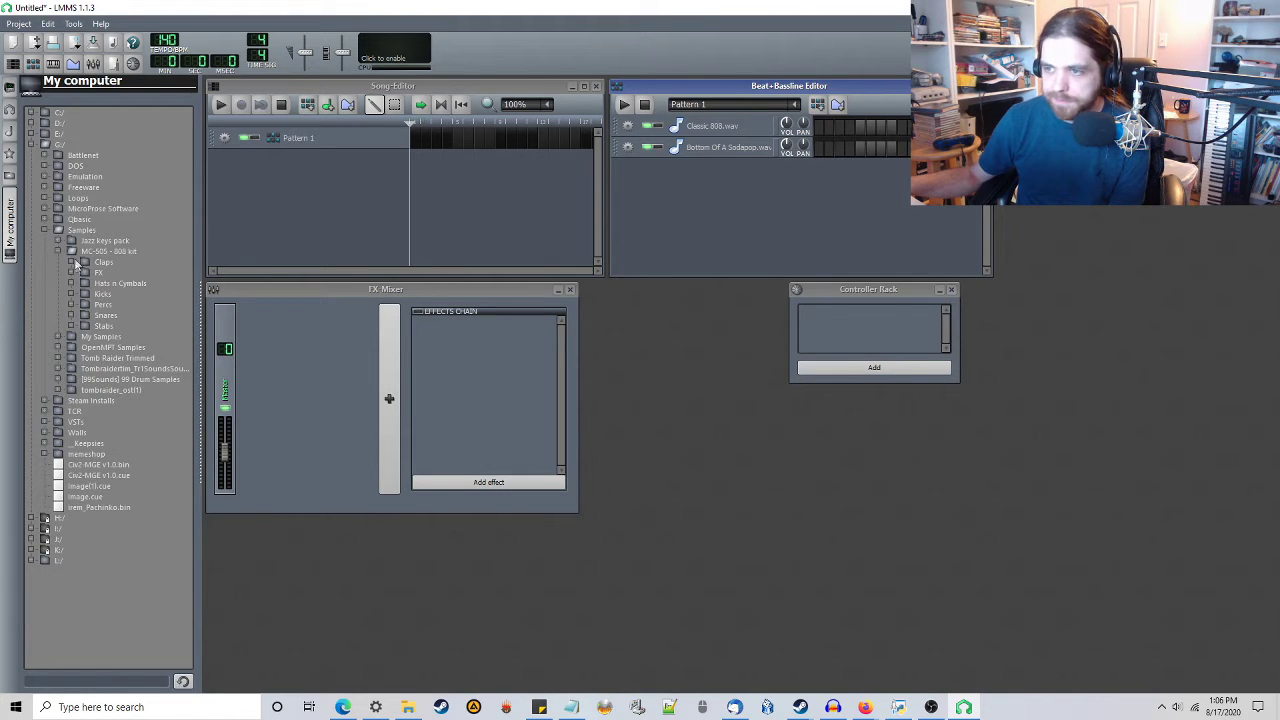
Audition the closed hats in the Hats n Cymbals folder and add Ice Hat.wav as a Beat+Bassline track.
left_click(72, 283)
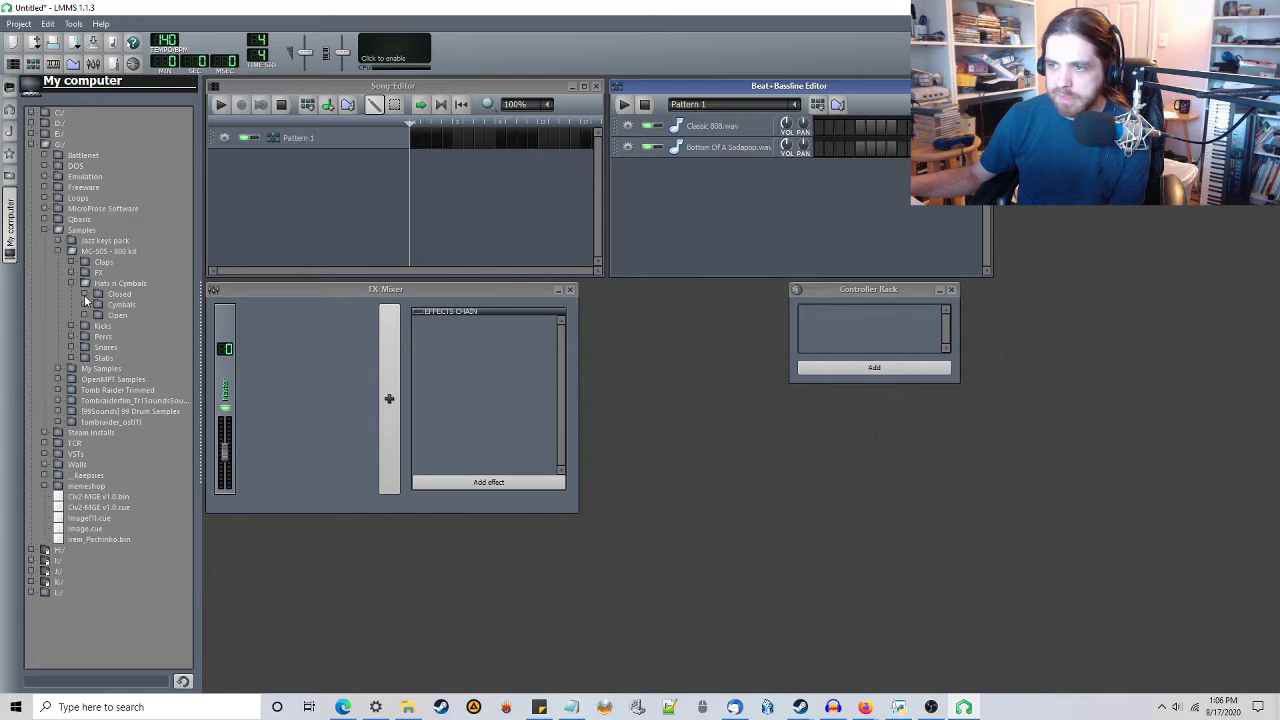
left_click(85, 295)
left_click(138, 305)
left_click(140, 315)
left_click(140, 326)
left_click(140, 336)
left_click_drag(138, 304, 813, 250)
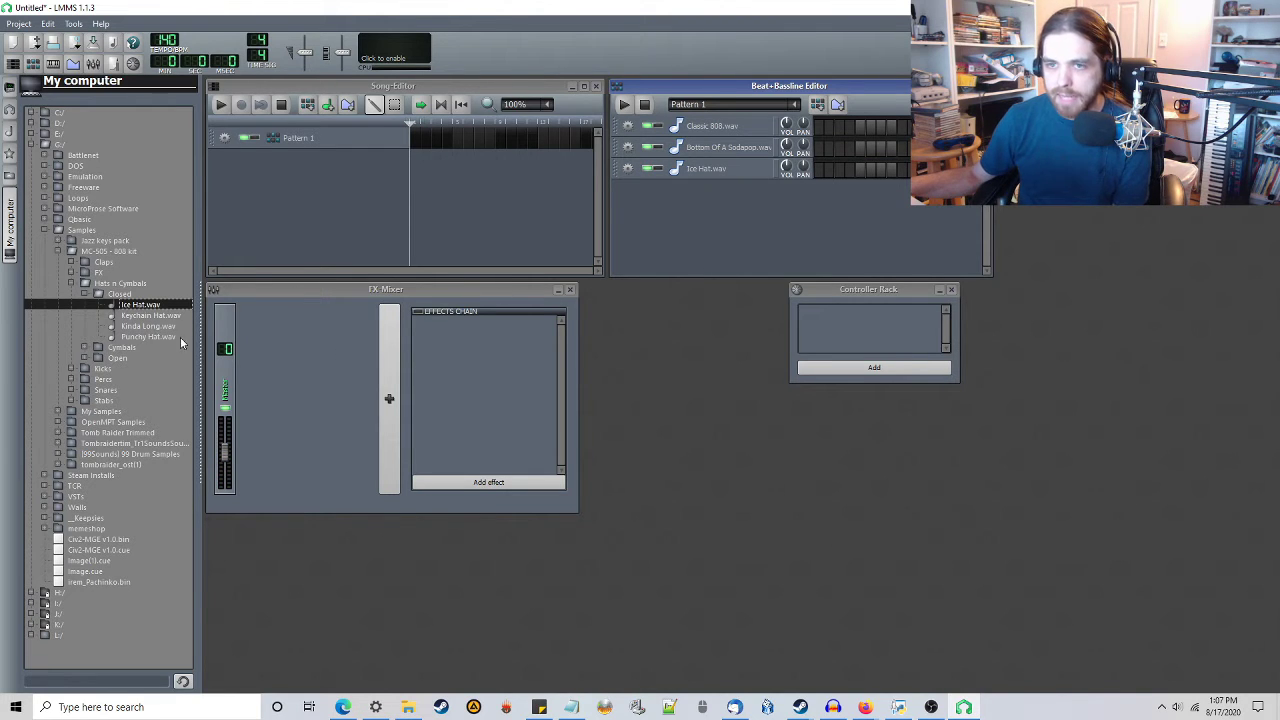
left_click(85, 295)
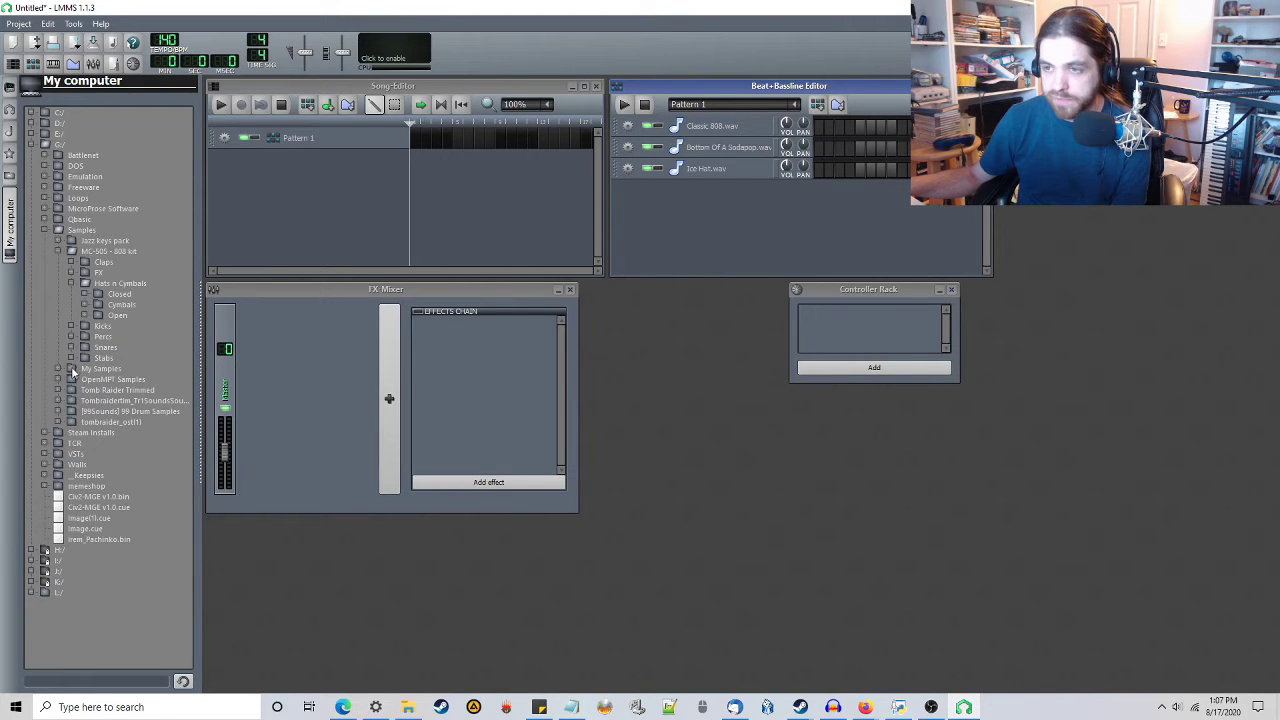
Audition Agressive.wav in the Open hats folder and add it as a Beat+Bassline track.
left_click(95, 318)
left_click(86, 316)
left_click(108, 325)
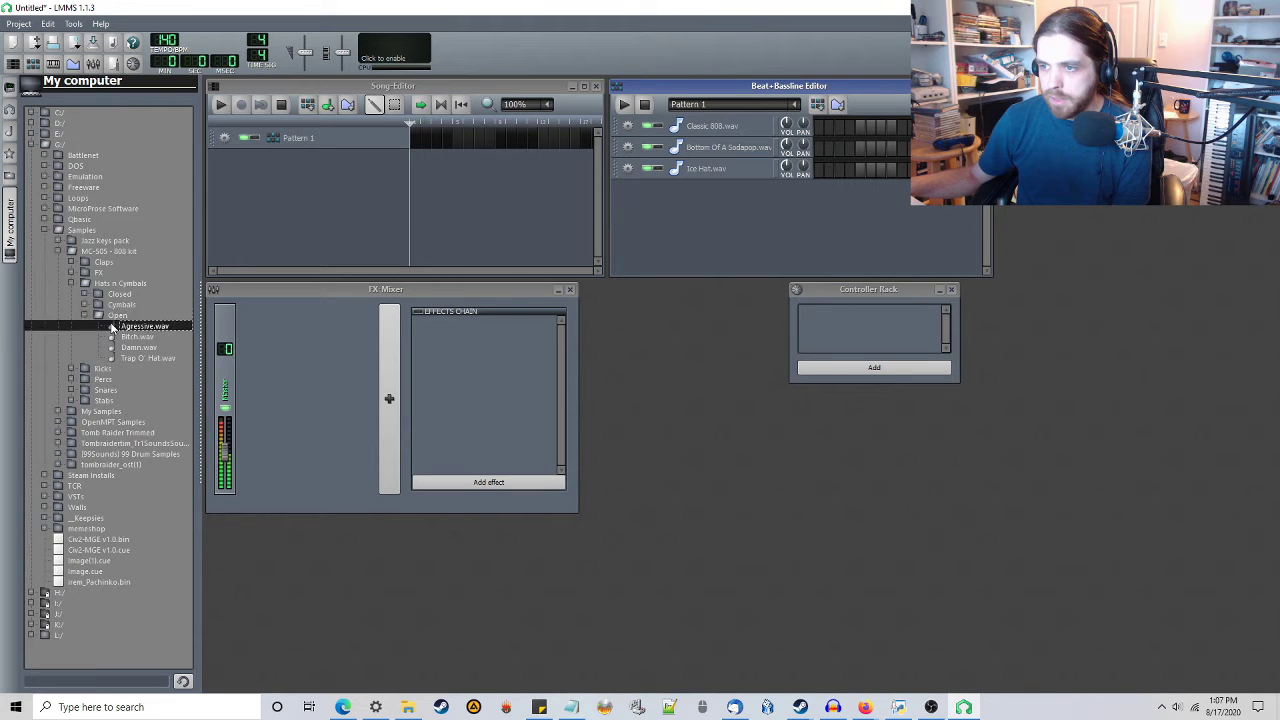
left_click(84, 316)
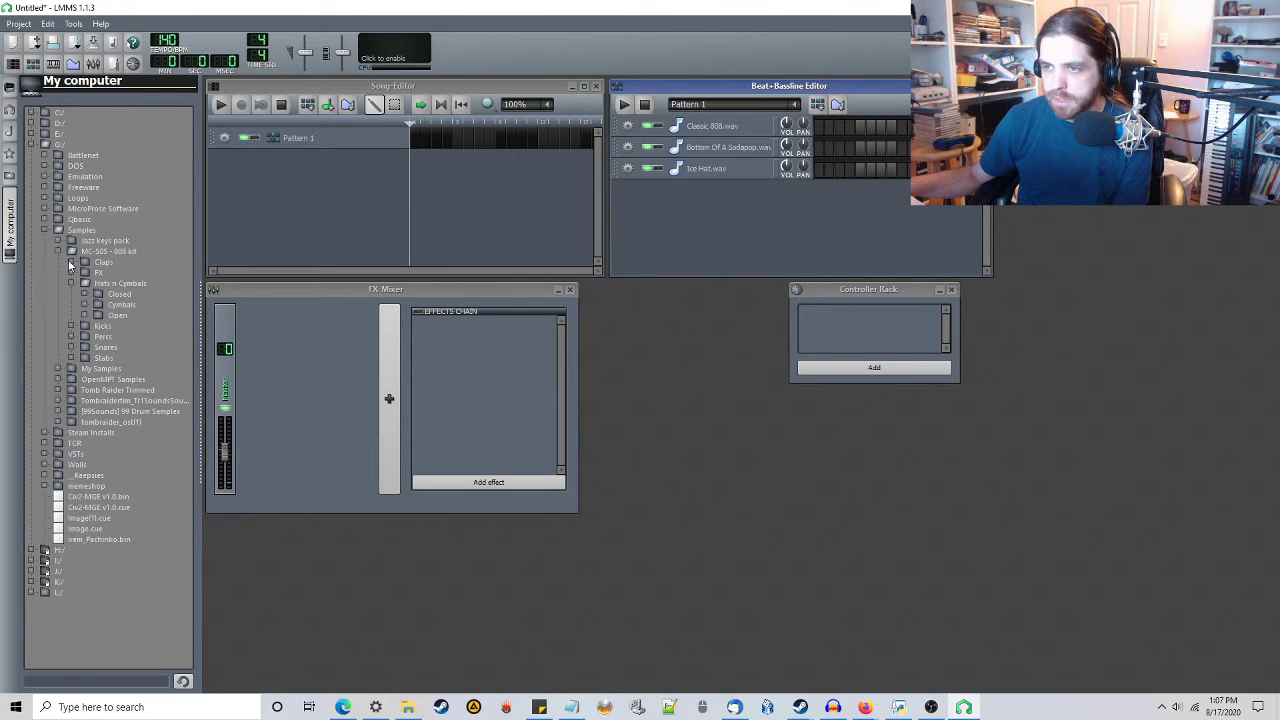
left_click(85, 315)
left_click(143, 326)
left_click_drag(143, 326, 711, 240)
left_click(84, 316)
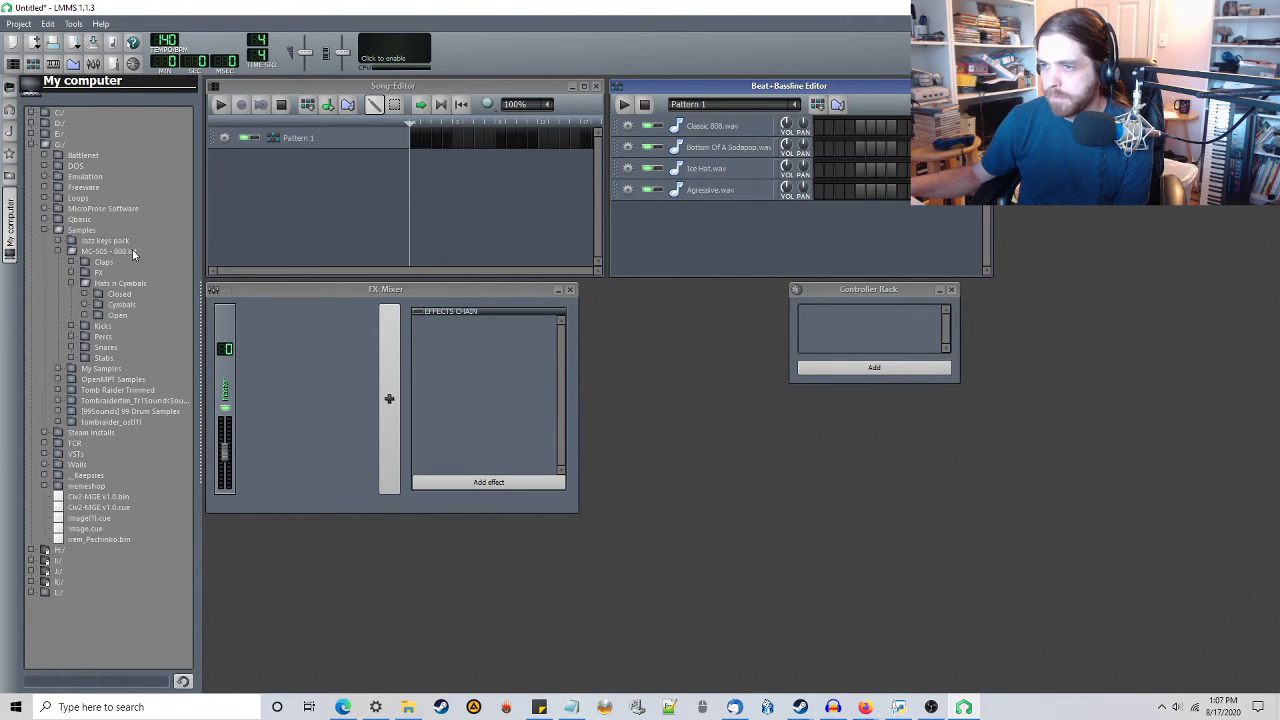
Expand the Claps folder and audition Fye Clap.wav, Slap w a Cricketbat.wav and Space Clap.wav.
left_click(70, 263)
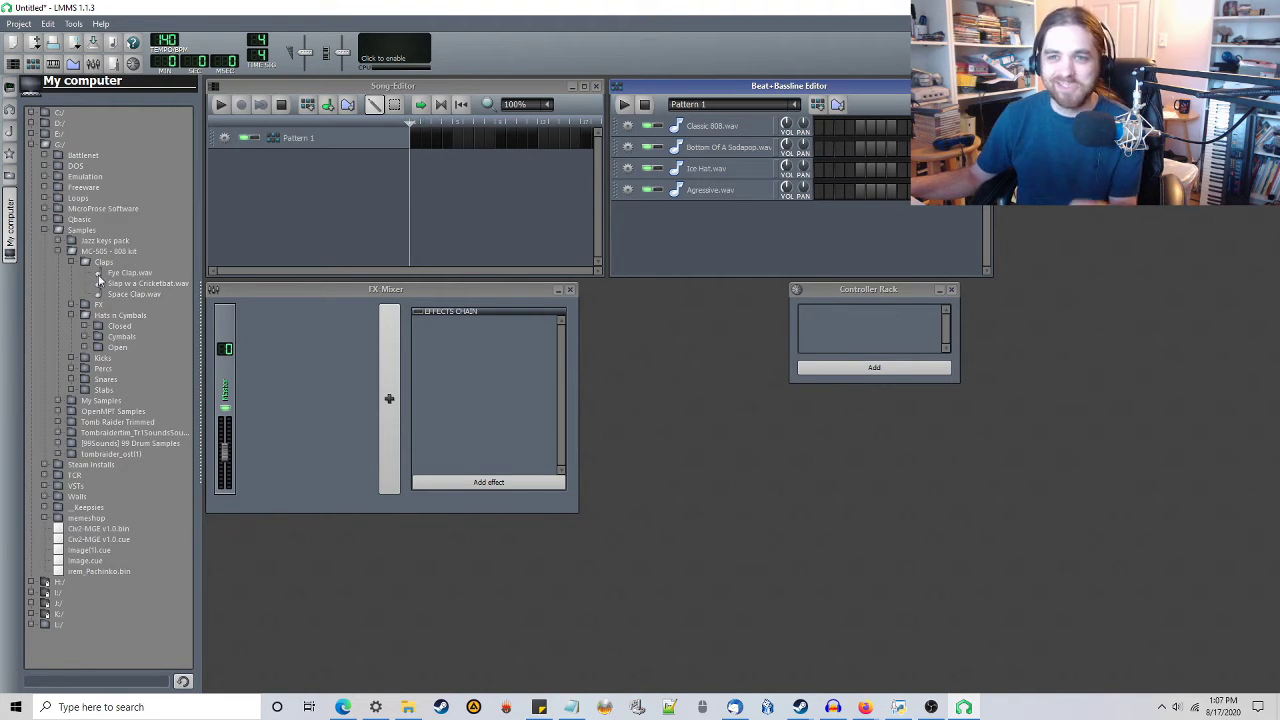
left_click(130, 273)
left_click(131, 284)
left_click(131, 294)
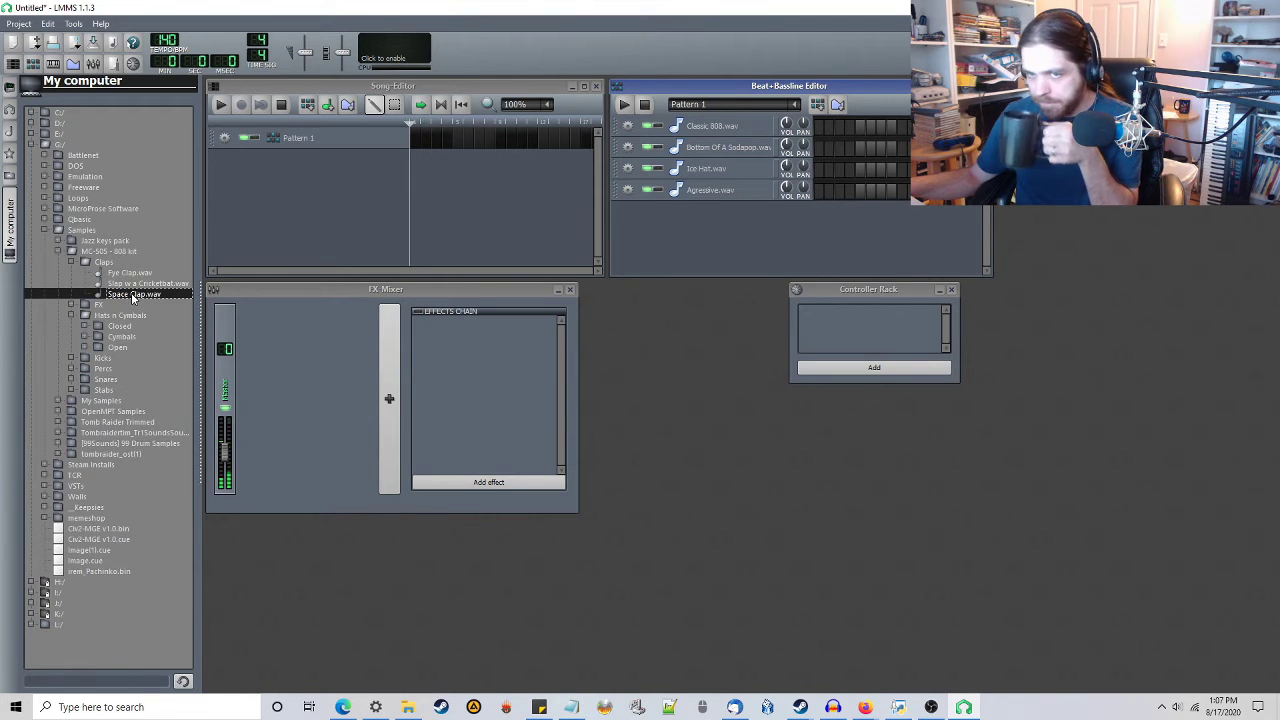
left_click(138, 273)
left_click(134, 284)
left_click(133, 294)
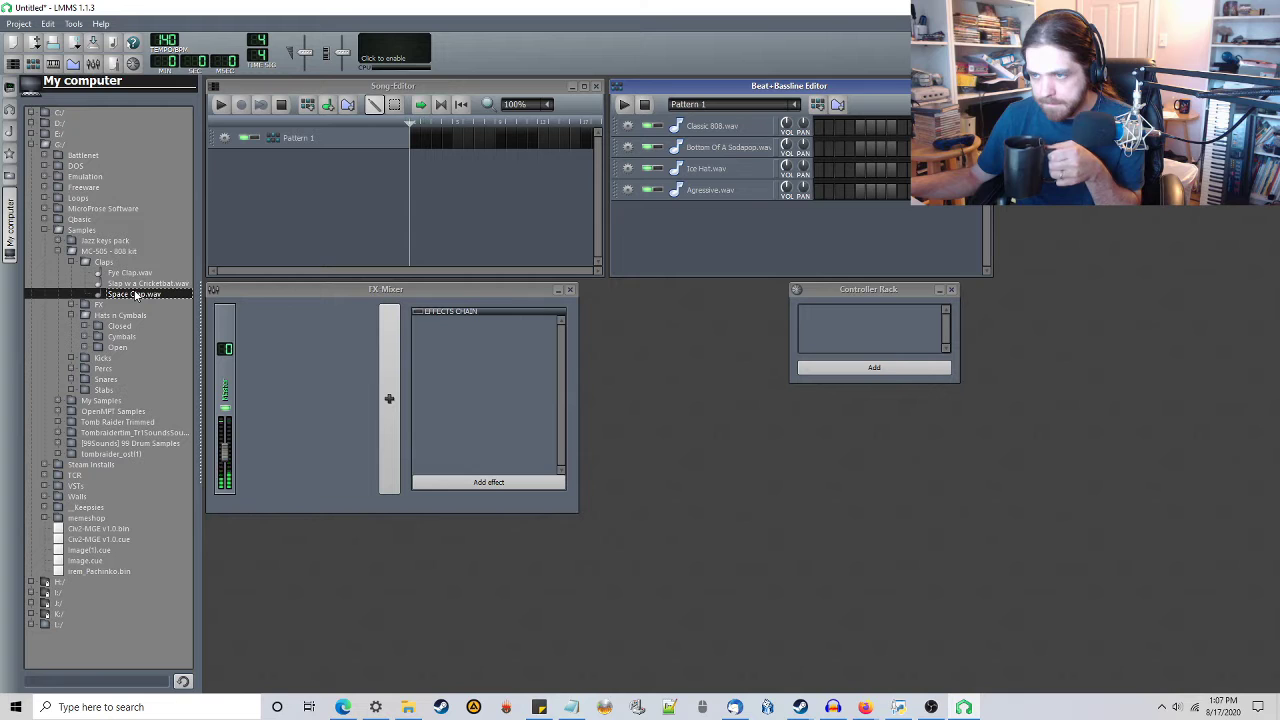
Compare Fye Clap.wav with Space Clap.wav and add Fye Clap.wav as a Beat+Bassline track.
left_click(132, 273)
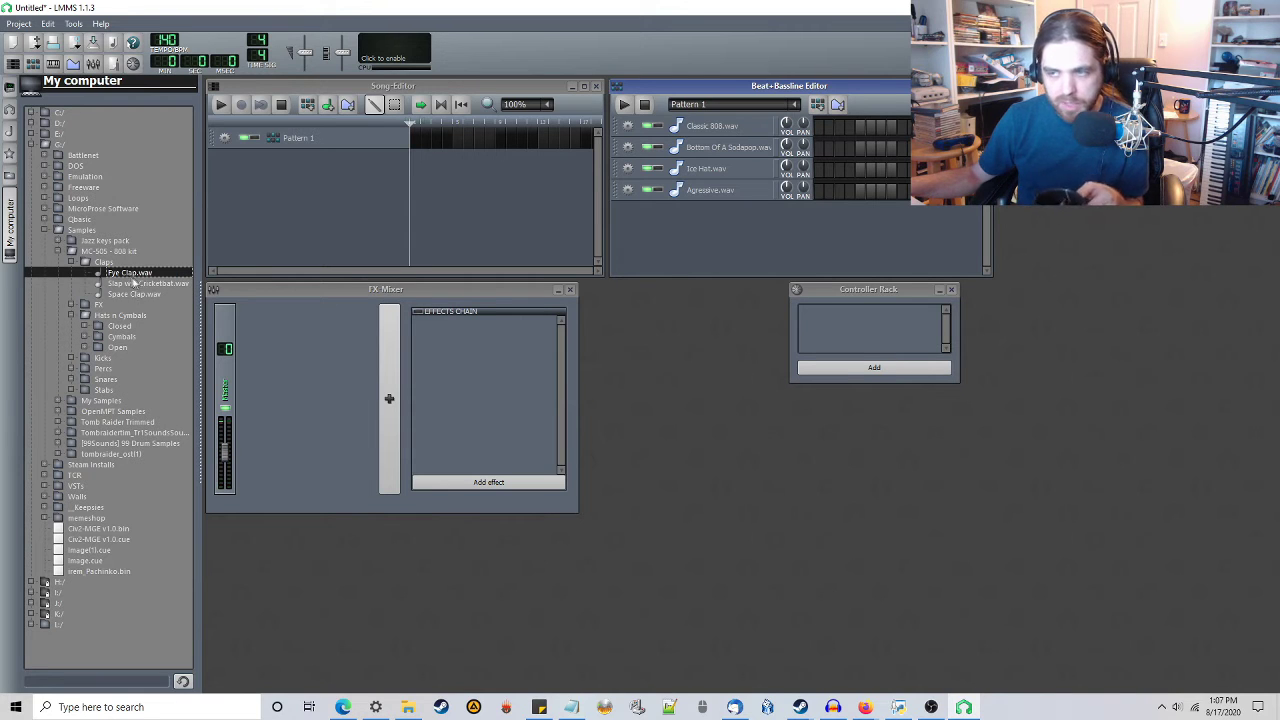
left_click(128, 294)
left_click(130, 273)
left_click_drag(621, 262, 745, 265)
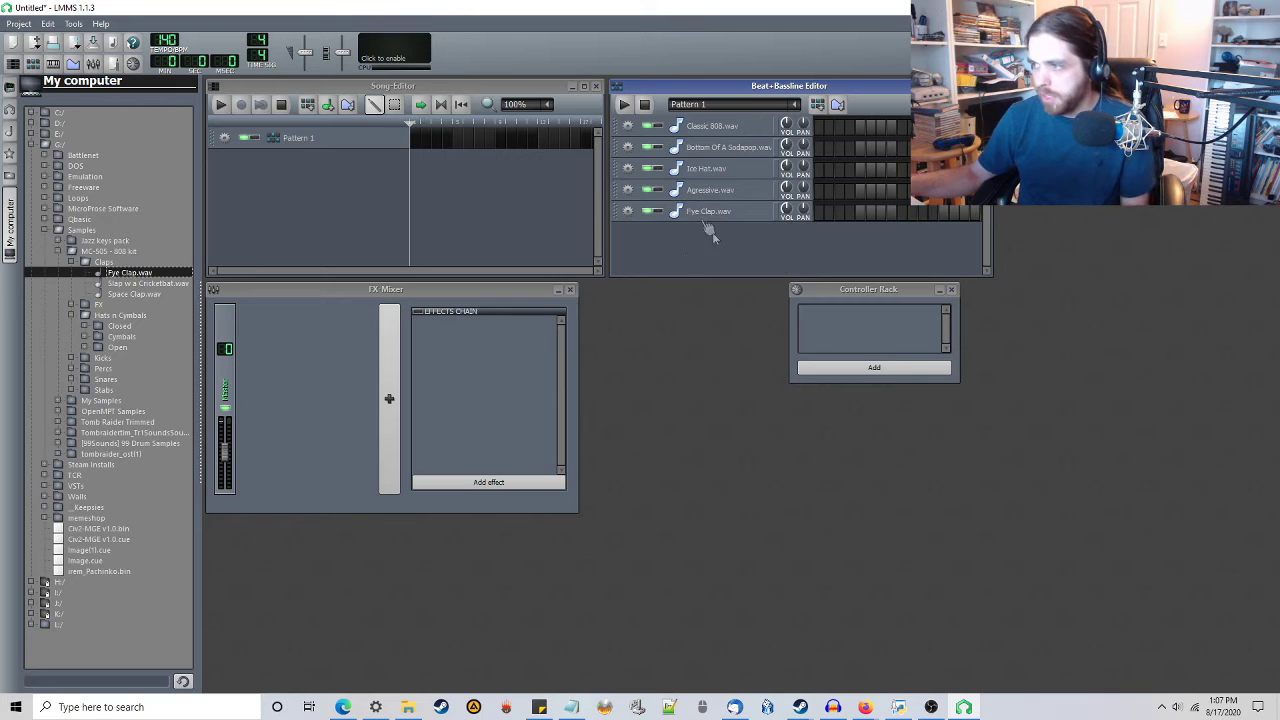
Enable steps 1, 2, 4, 5, 7, 10, 13 and 15 on the Fye Clap.wav track and play the pattern briefly.
left_click(820, 214)
left_click(829, 214)
left_click(849, 214)
left_click(860, 214)
left_click(880, 214)
left_click(911, 214)
left_click(943, 214)
left_click(964, 214)
left_click(622, 104)
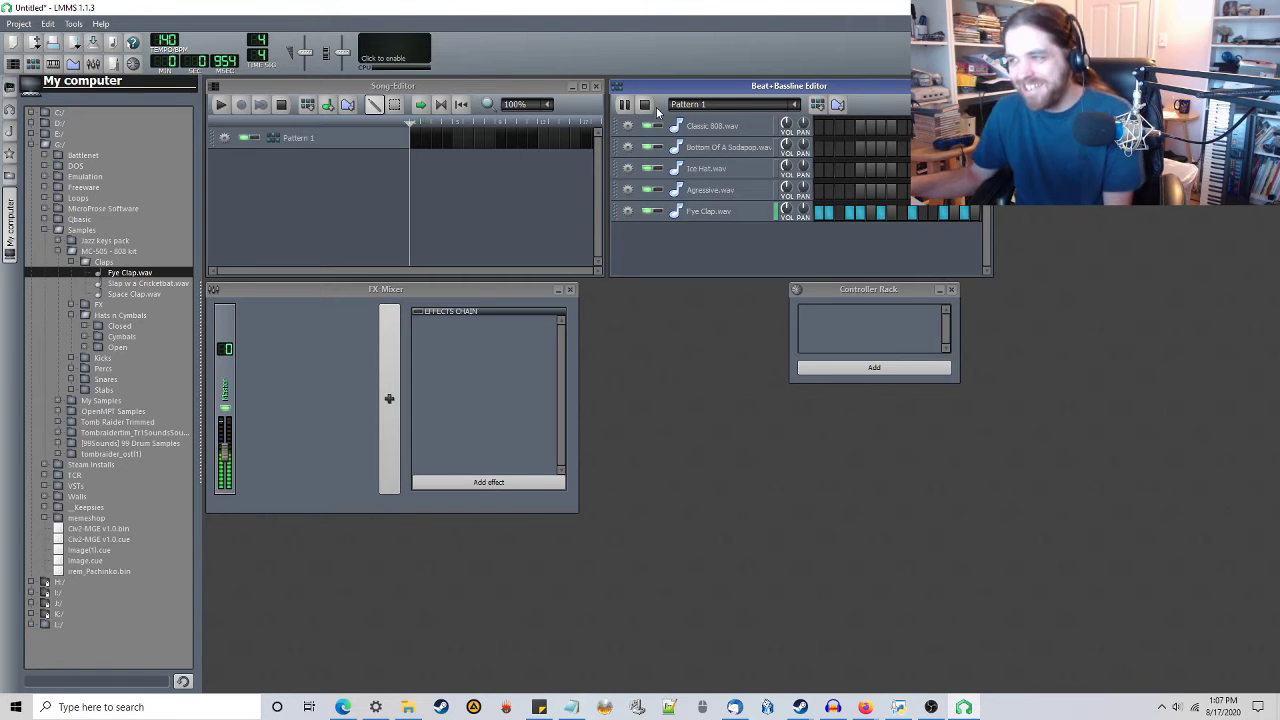
left_click(645, 105)
Clear every enabled step from the Fye Clap.wav track.
left_click(965, 215)
left_click(954, 215)
left_click(943, 215)
left_click(954, 215)
left_click(912, 215)
left_click(871, 214)
left_click(882, 214)
left_click(861, 214)
left_click(871, 214)
left_click(839, 214)
left_click(820, 214)
left_click(829, 215)
left_click(839, 214)
left_click(840, 214)
left_click(849, 215)
left_click(839, 215)
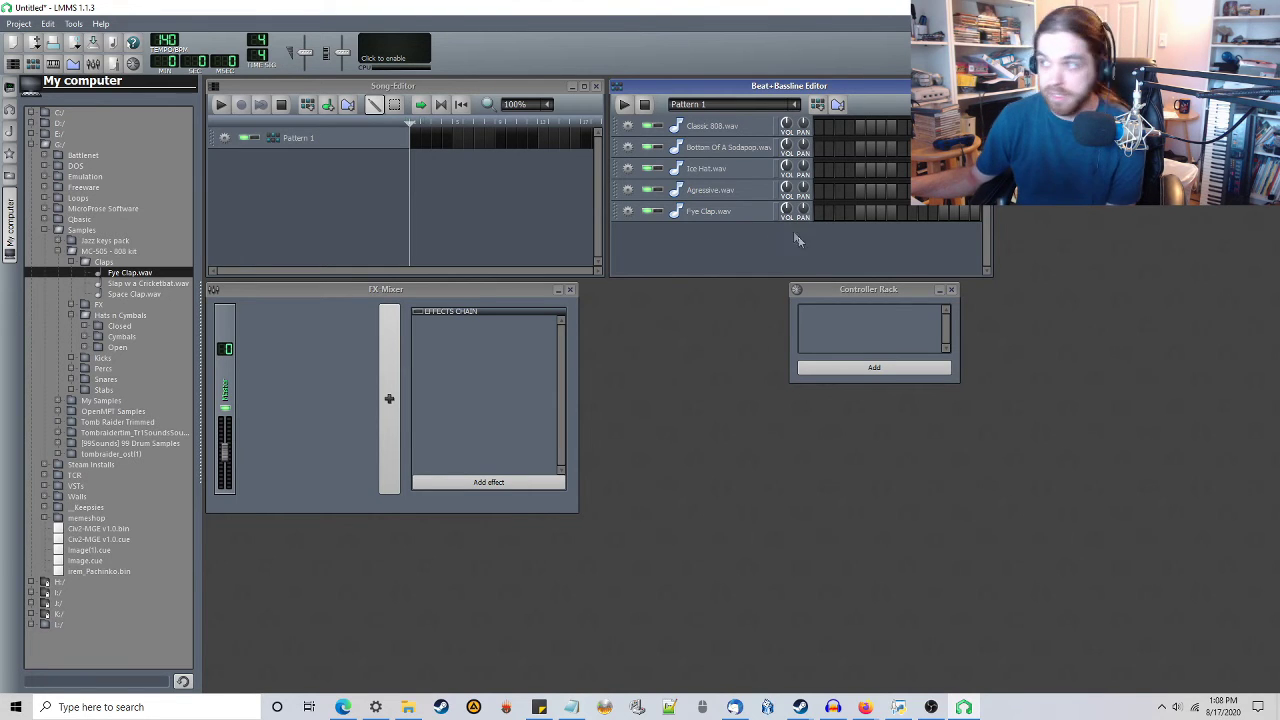
Place Classic 808.wav hits on steps 1, 5 and 9 of Pattern 1 and play the pattern briefly.
left_click(819, 127)
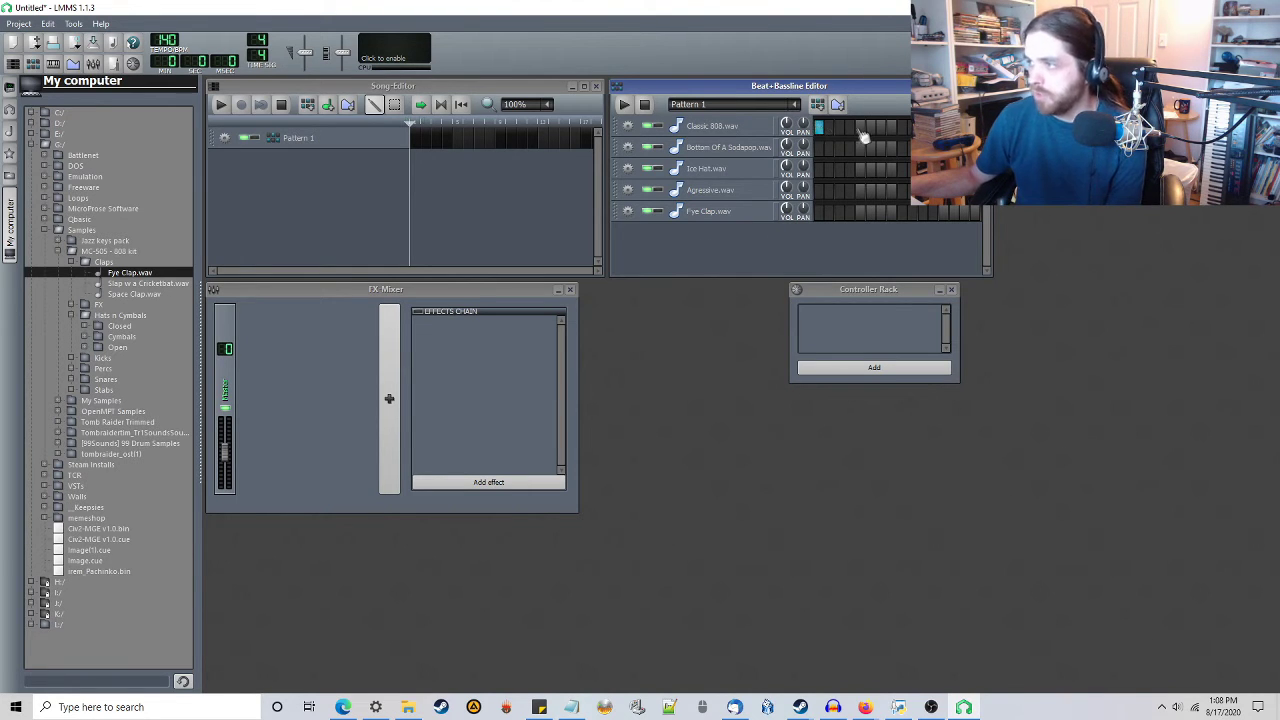
left_click(624, 104)
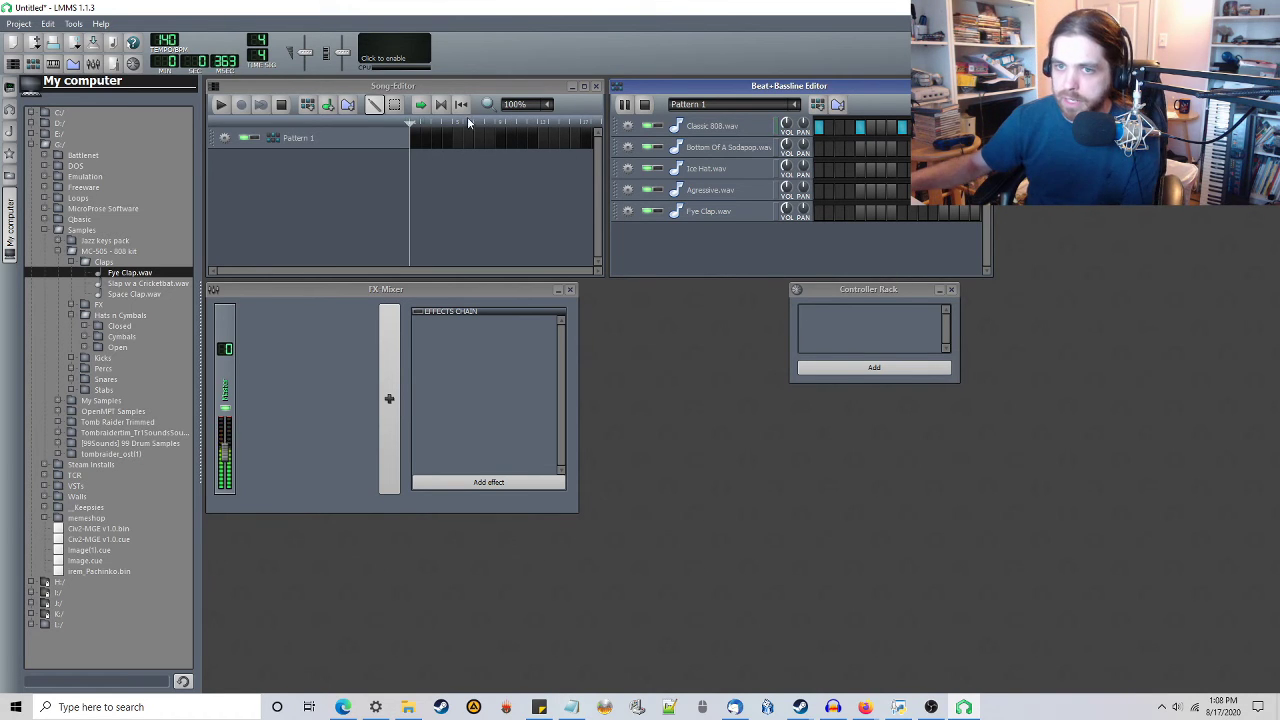
left_click(644, 104)
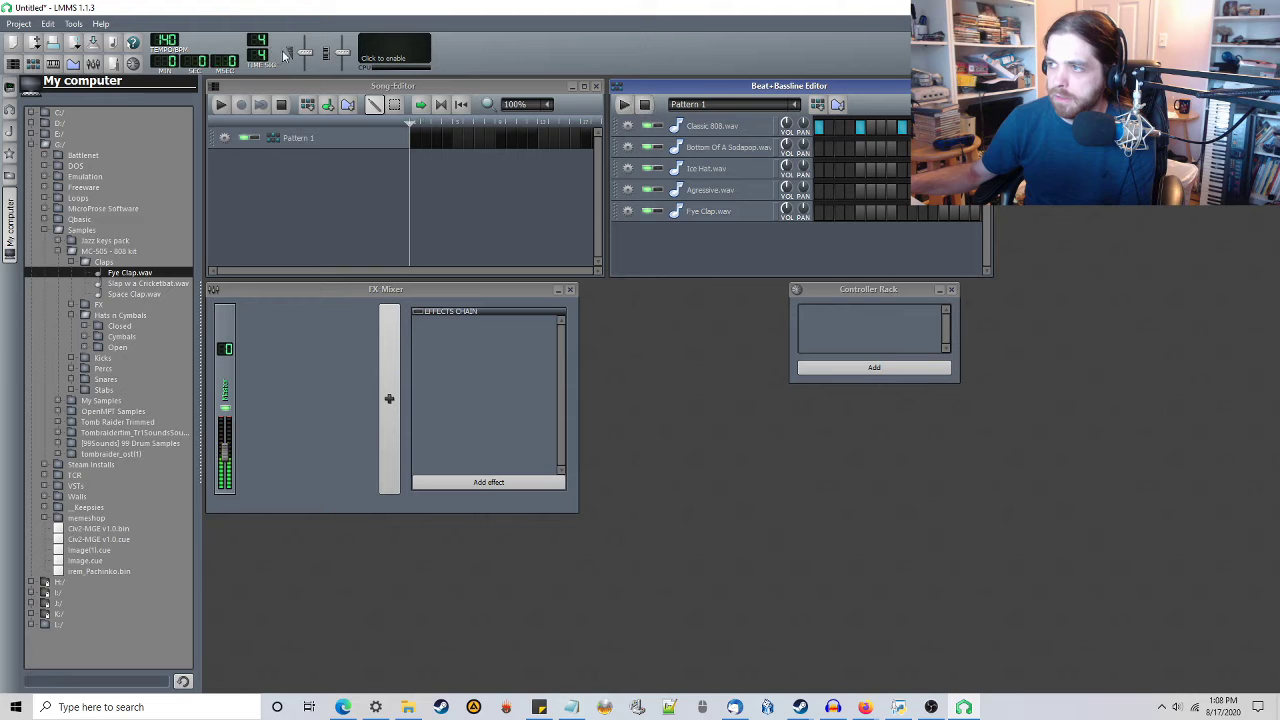
Set the project tempo to 90 BPM and play the pattern.
double_click(168, 42)
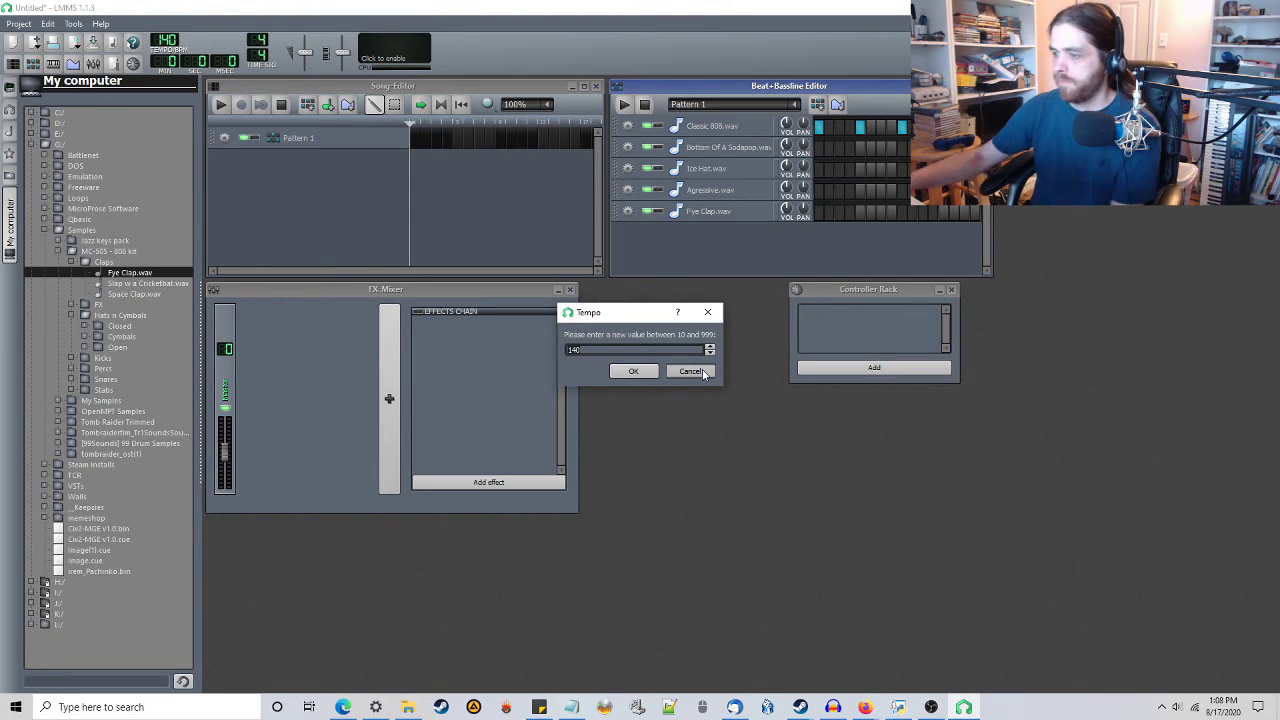
type("90")
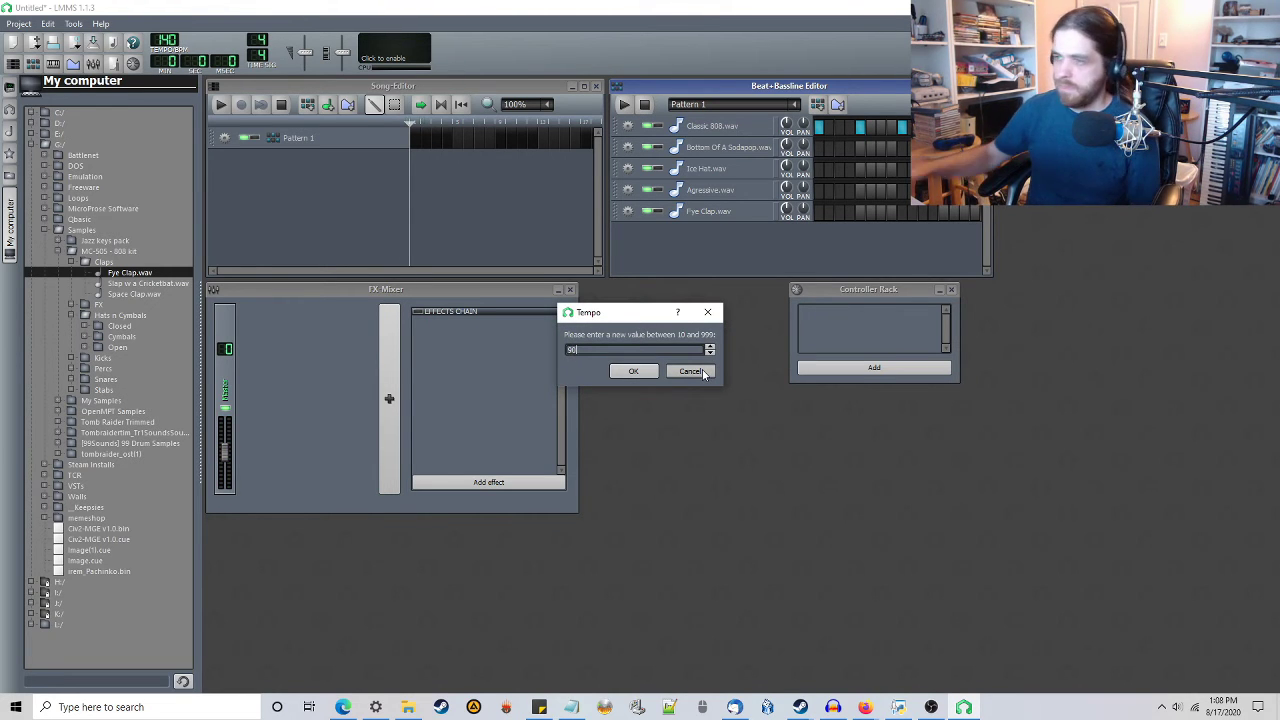
left_click(625, 371)
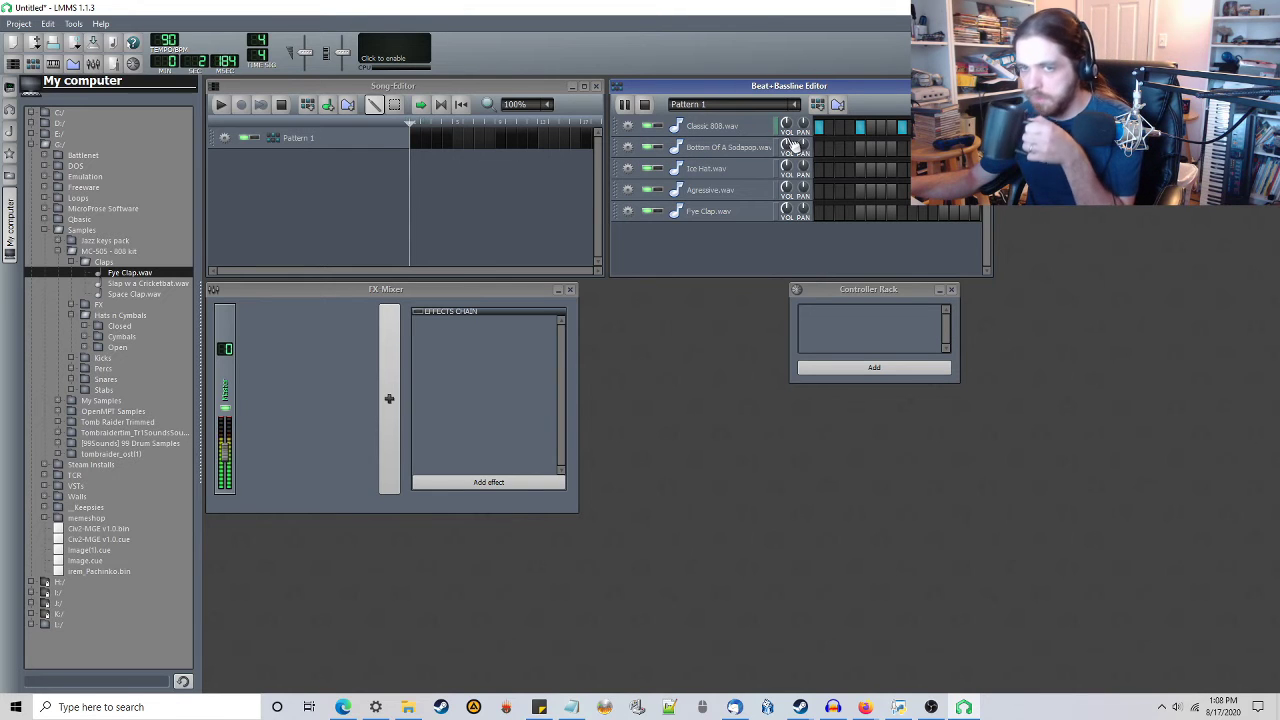
Replace the Classic 808.wav hit on step 5 with a Bottom Of A Sodapop.wav hit and stop playback.
left_click(860, 149)
left_click(861, 129)
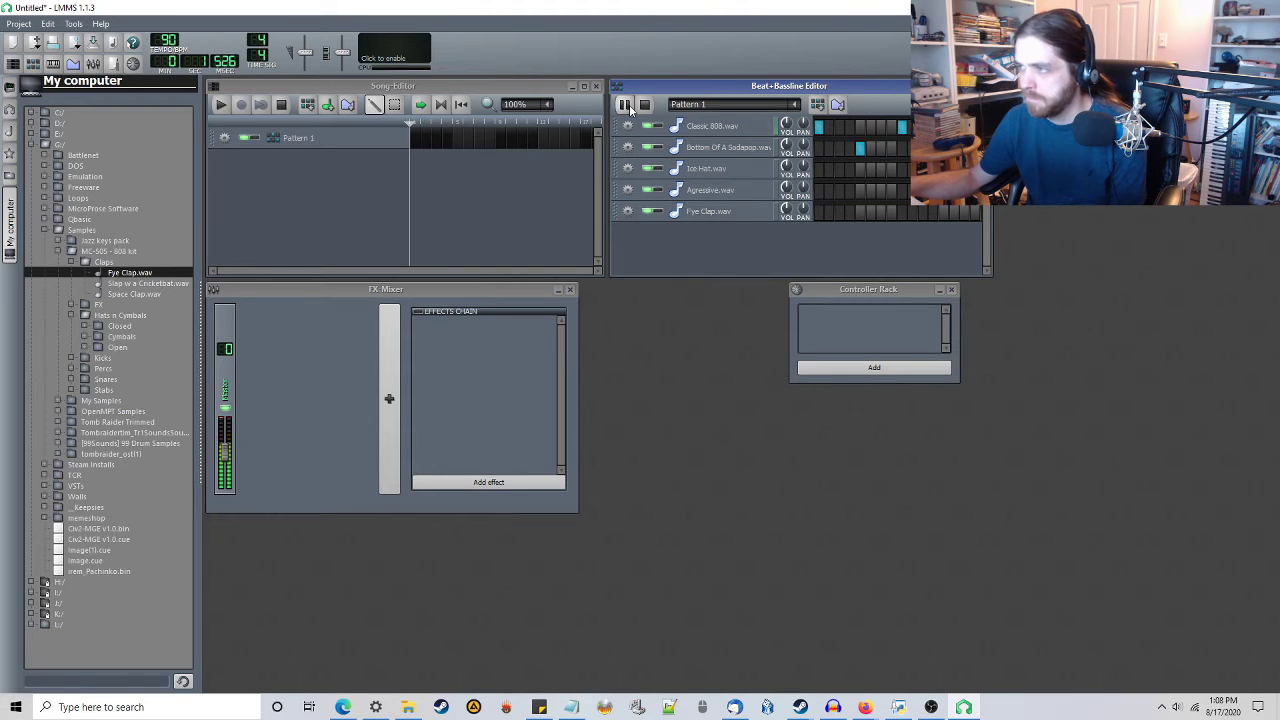
left_click(861, 150)
left_click(860, 149)
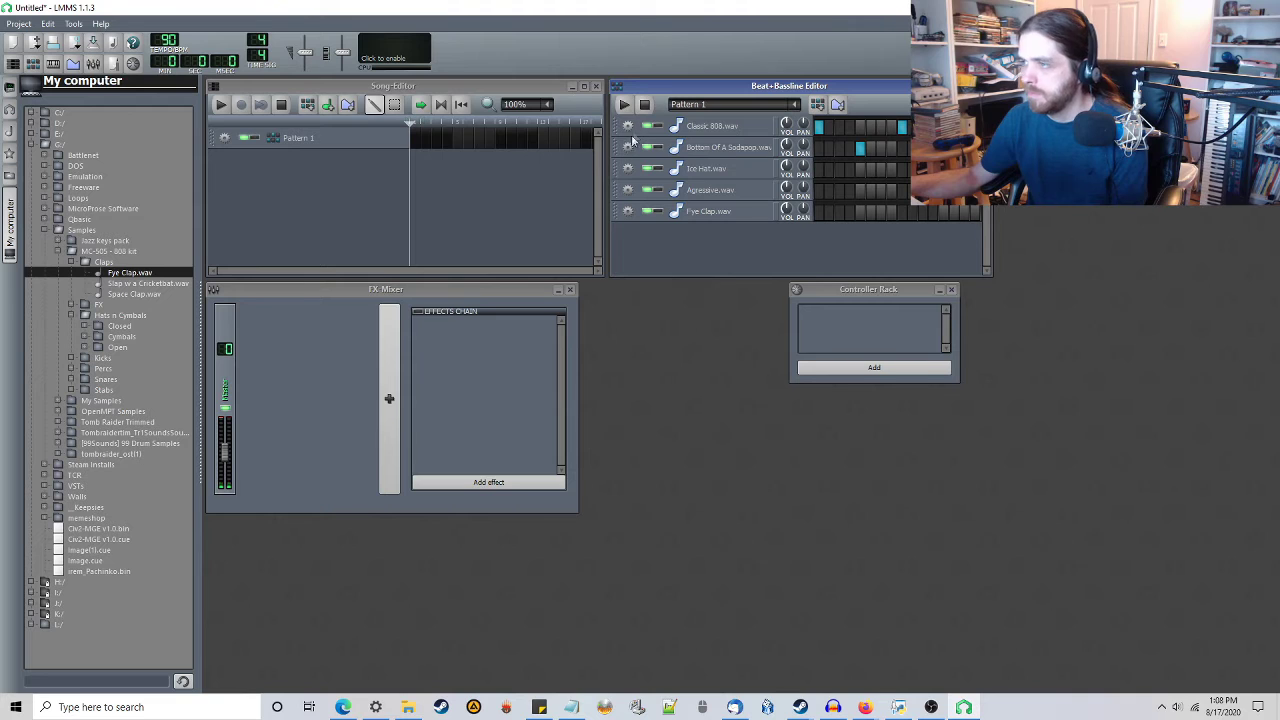
Place Pattern 1 blocks in the first four bars of the Song-Editor.
left_click(420, 138)
left_click(426, 139)
left_click(437, 139)
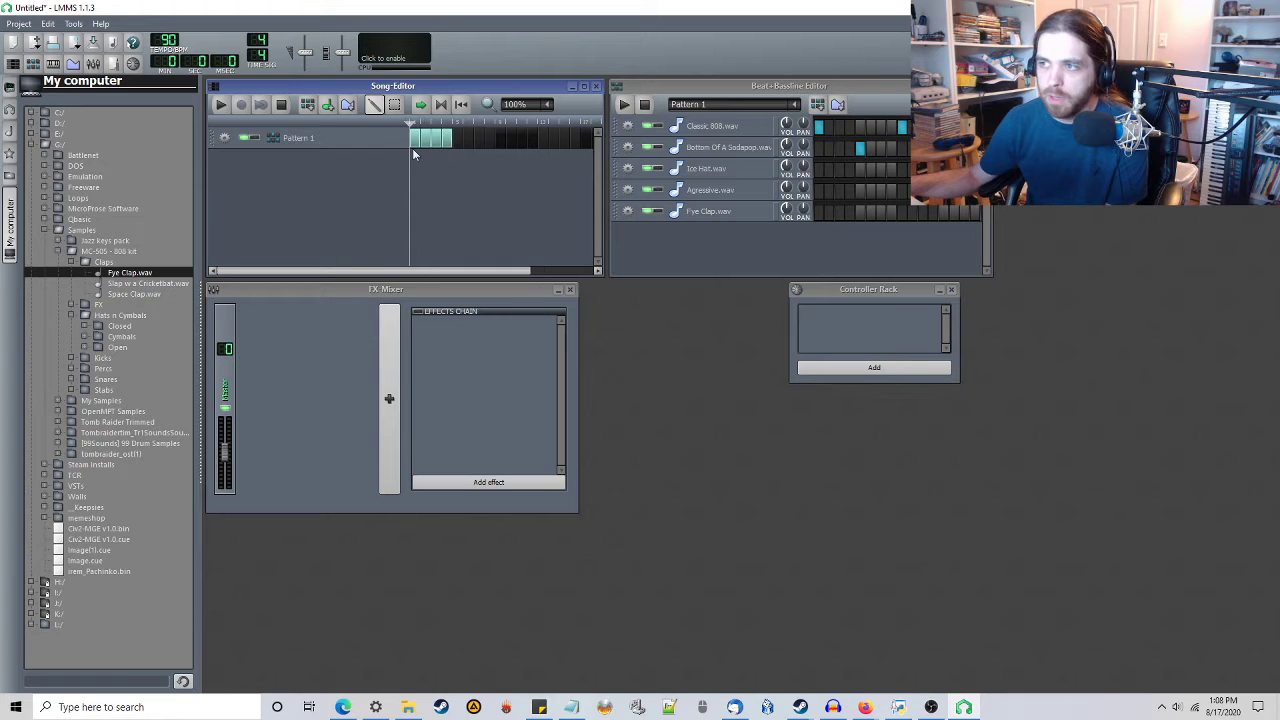
Enable loop points in the Song-Editor, adjust the loop range around the Pattern 1 blocks and play the song briefly.
left_click(441, 104)
left_click_drag(449, 125, 419, 126)
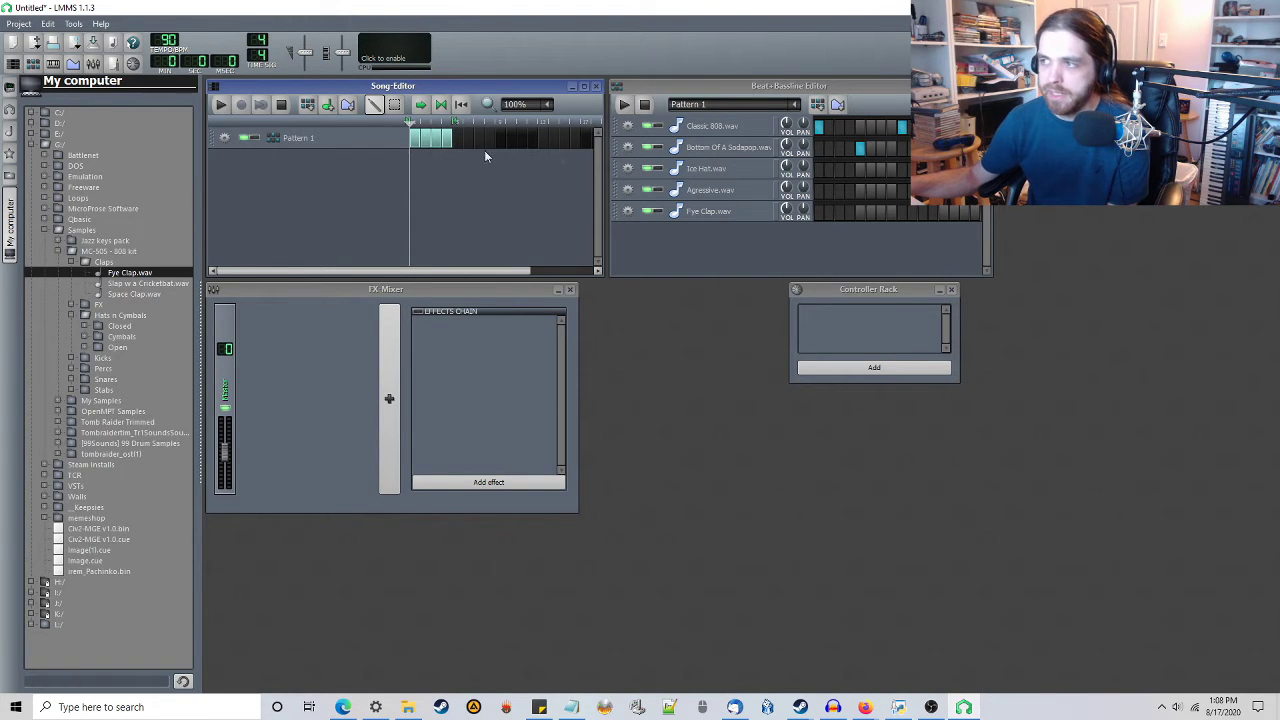
left_click(222, 105)
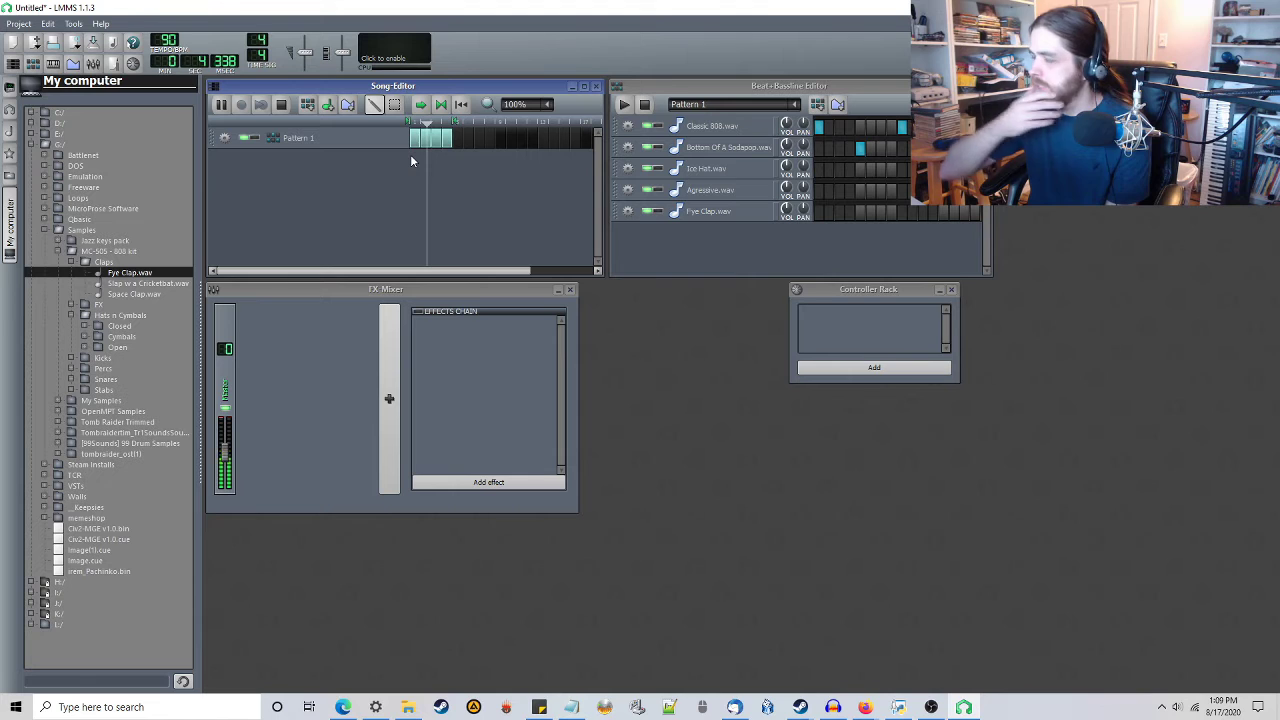
left_click(281, 105)
Clone the Pattern 1 track three times in the Song-Editor.
left_click(224, 138)
left_click(236, 158)
left_click(224, 138)
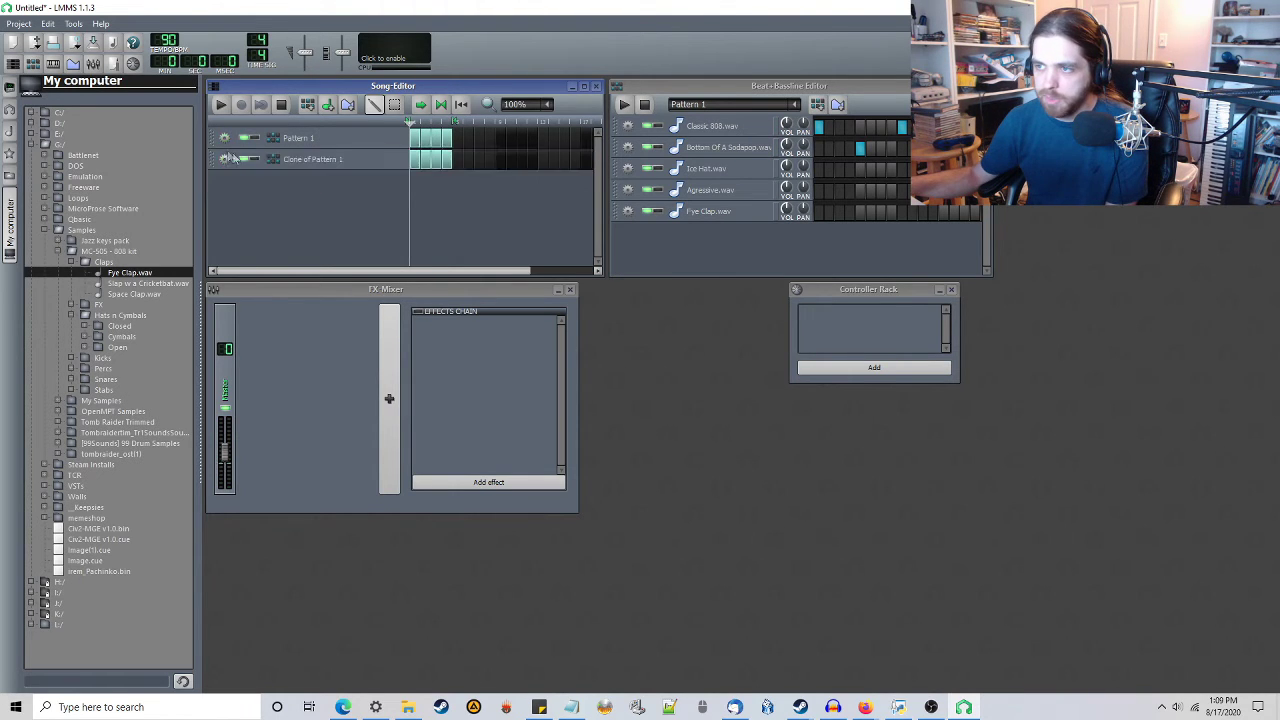
left_click(236, 156)
left_click(228, 160)
left_click(245, 168)
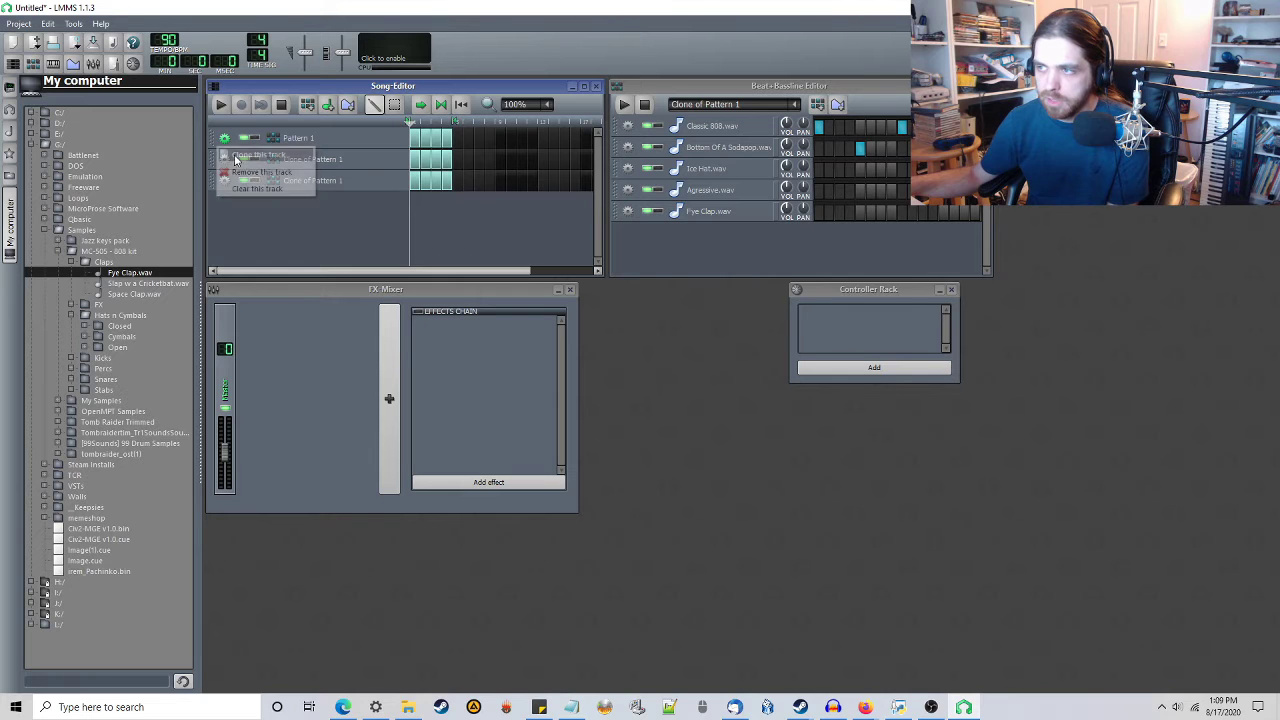
Rename the first two cloned tracks Pattern 2 and Pattern 3.
double_click(336, 160)
type("Pattern 2")
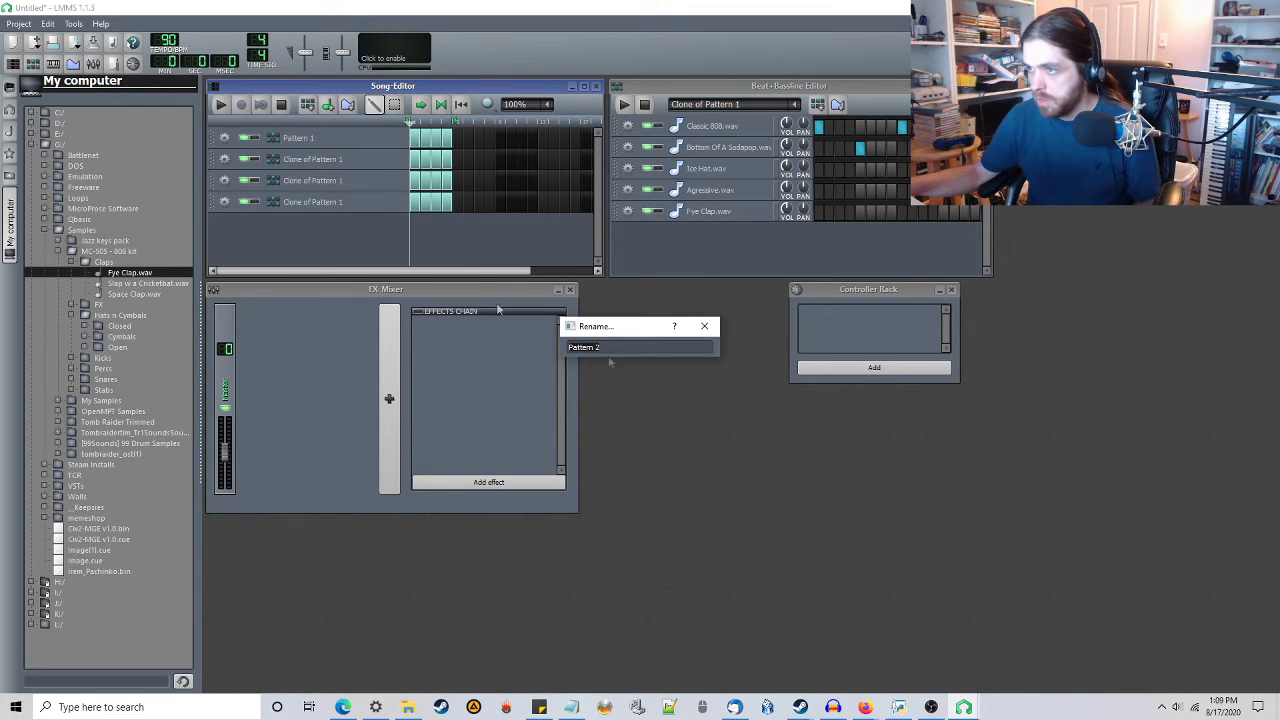
key("Return")
double_click(308, 180)
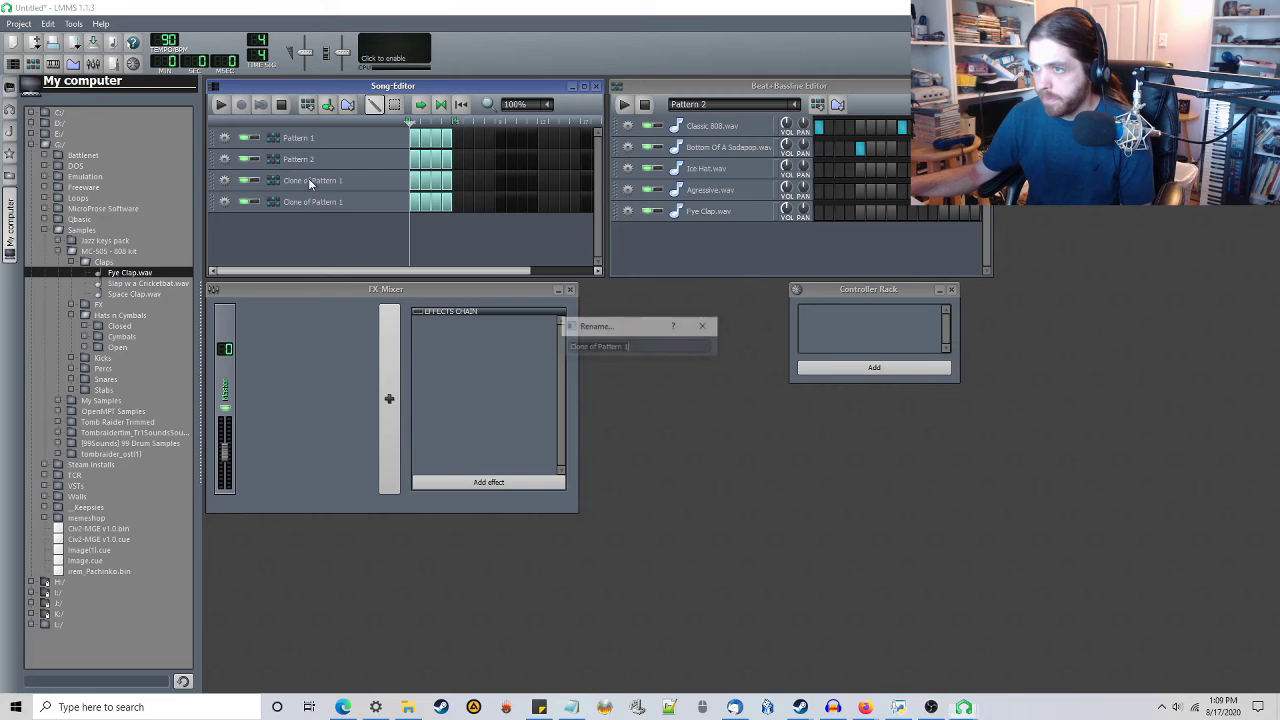
type("Pattern 2")
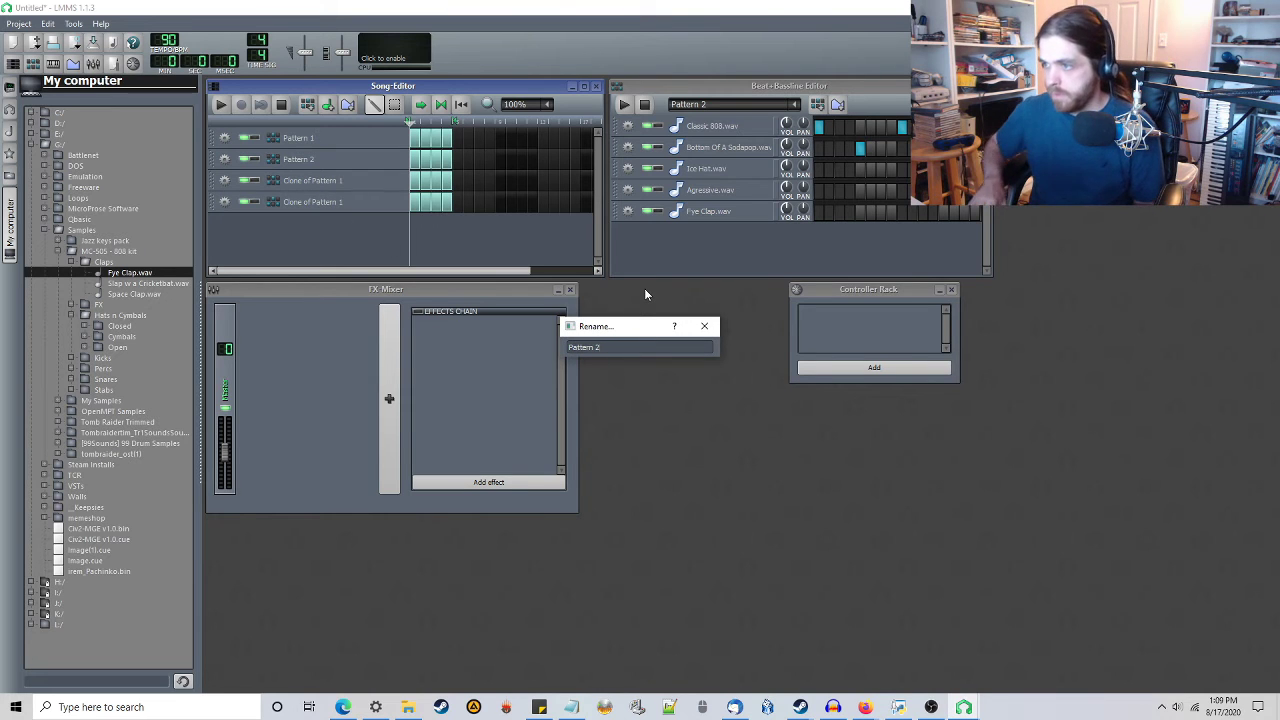
key("BackSpace")
type("3")
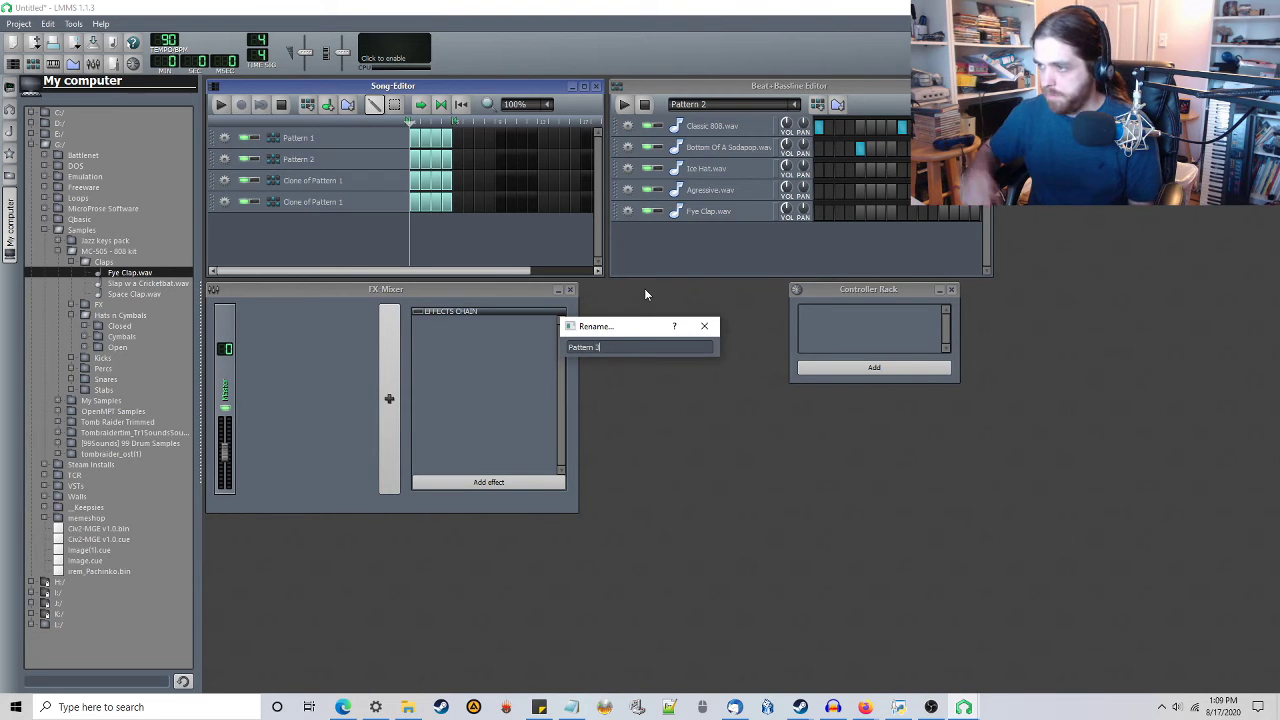
key("Return")
Rename the last cloned track Pattern 4.
double_click(300, 202)
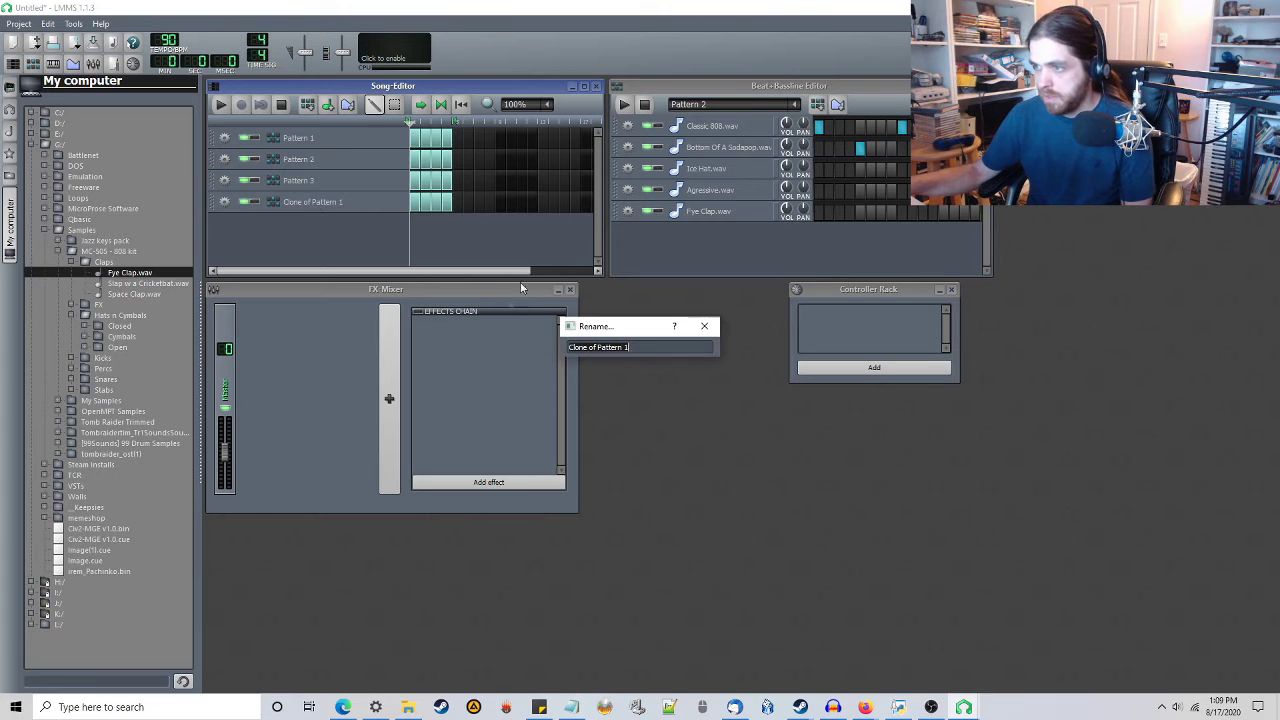
type("Pattern 2")
key("BackSpace")
type("4")
key("Return")
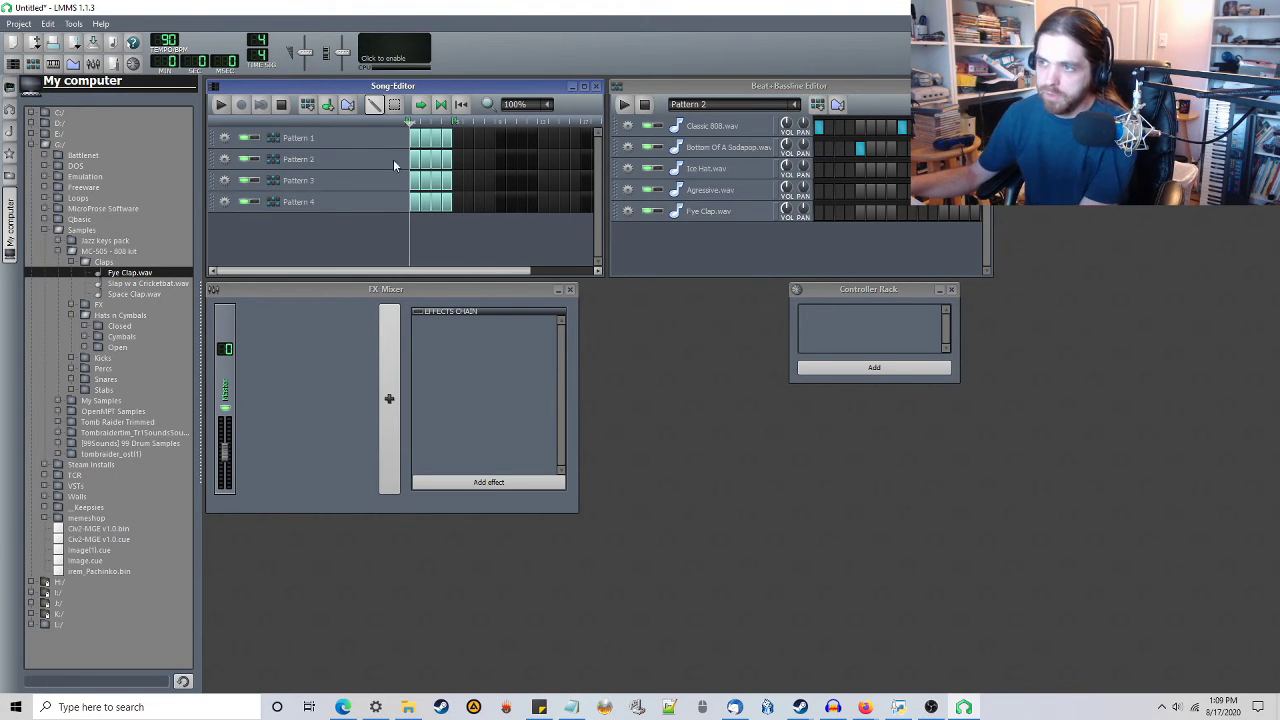
Remove all blocks from the Pattern 2, Pattern 3 and Pattern 4 tracks in the Song-Editor.
left_click(423, 165)
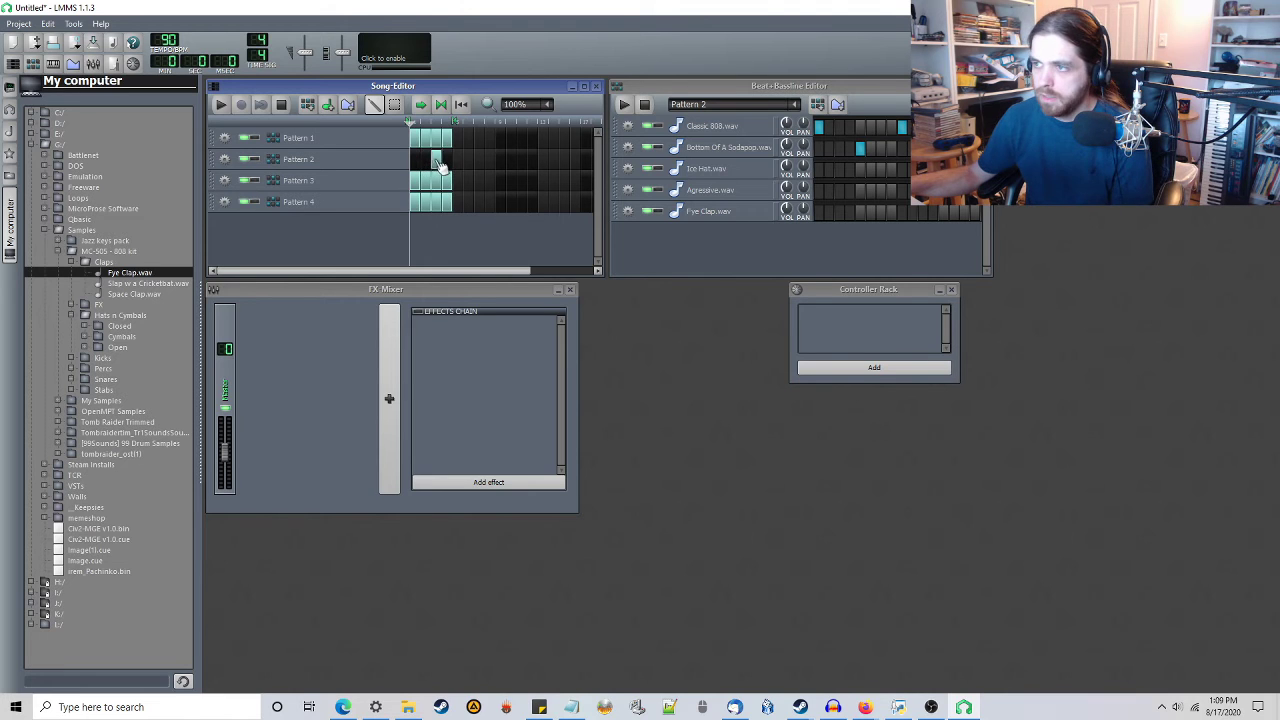
left_click_drag(452, 190, 436, 188)
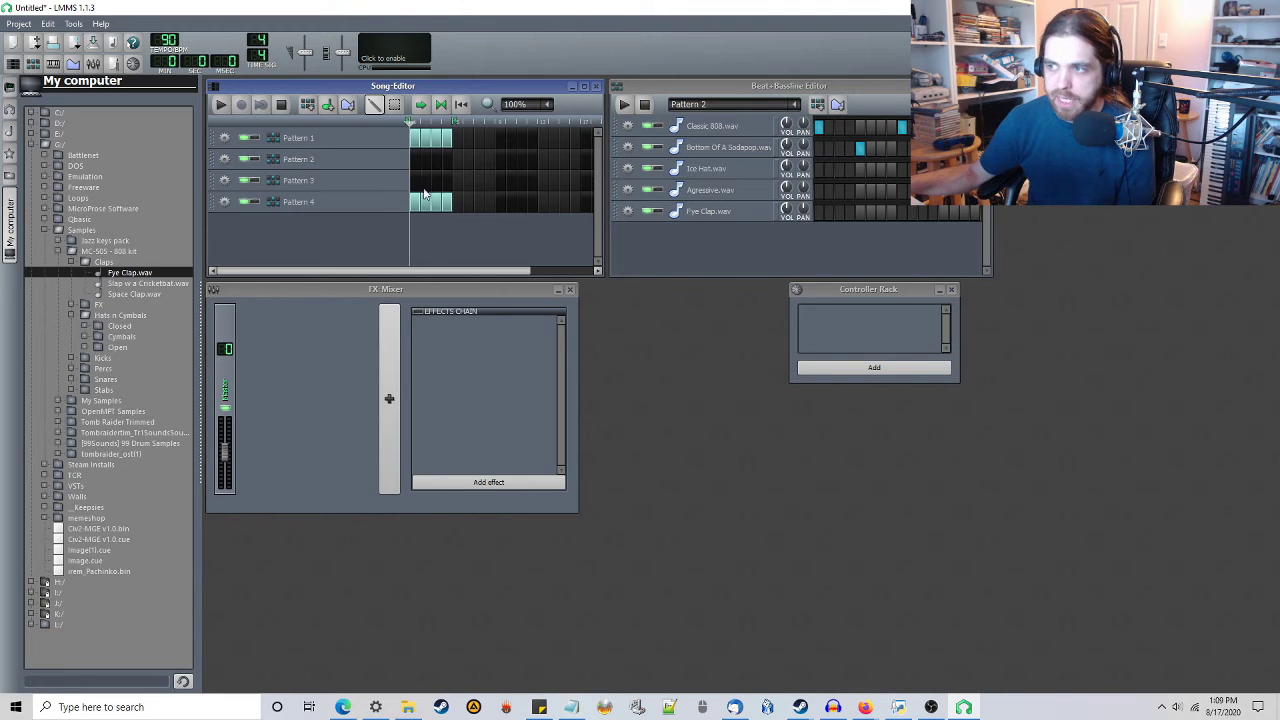
middle_click(418, 200)
middle_click(439, 202)
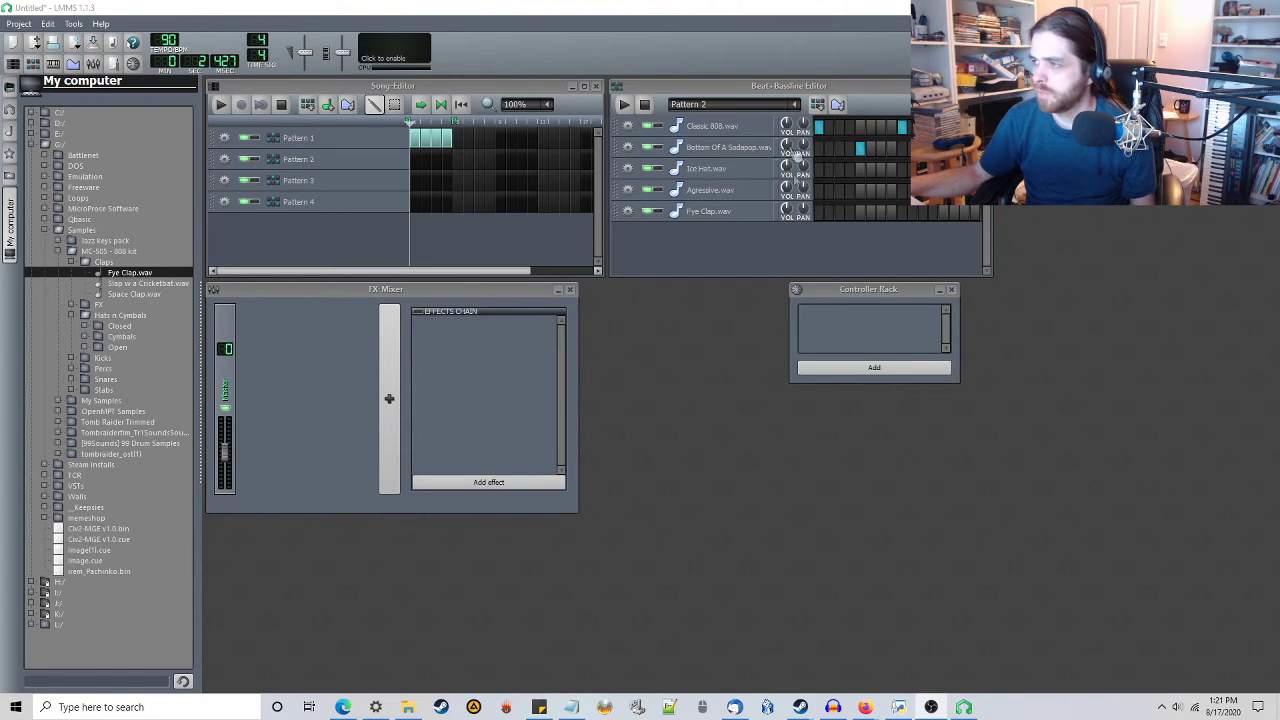
Play Pattern 2 briefly and rename its track Tom Abuse.
left_click(624, 105)
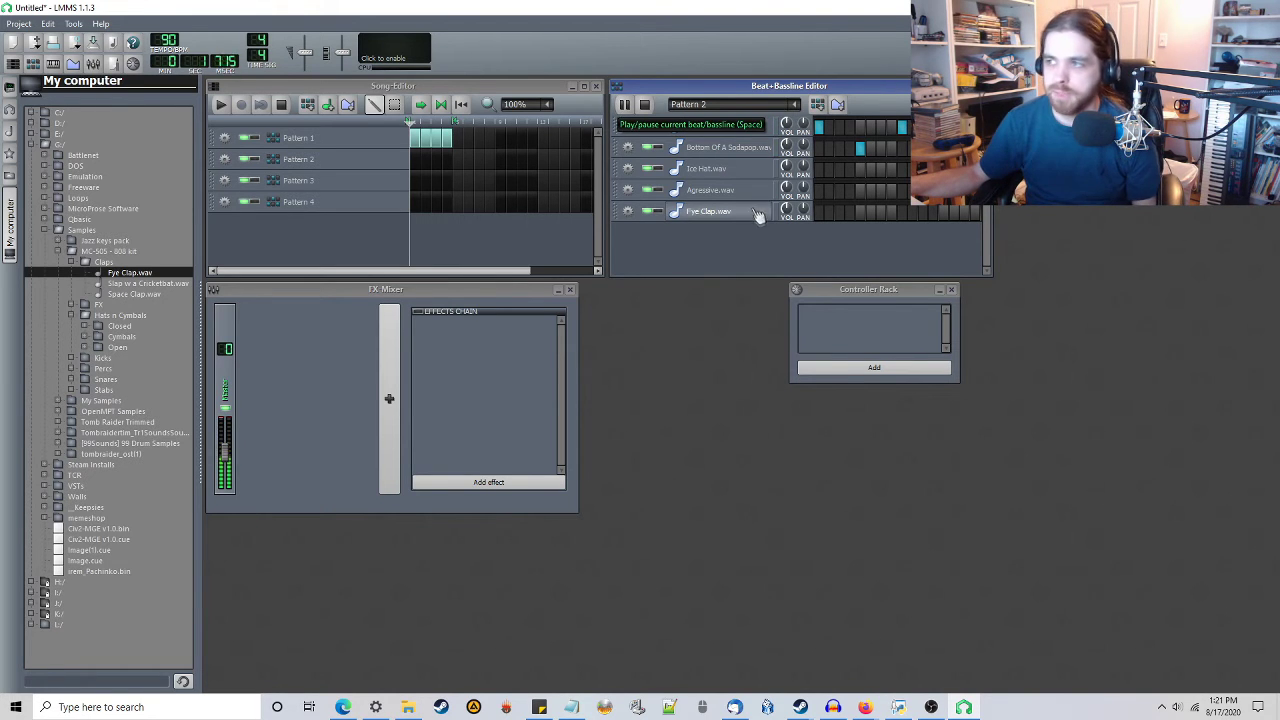
key("space")
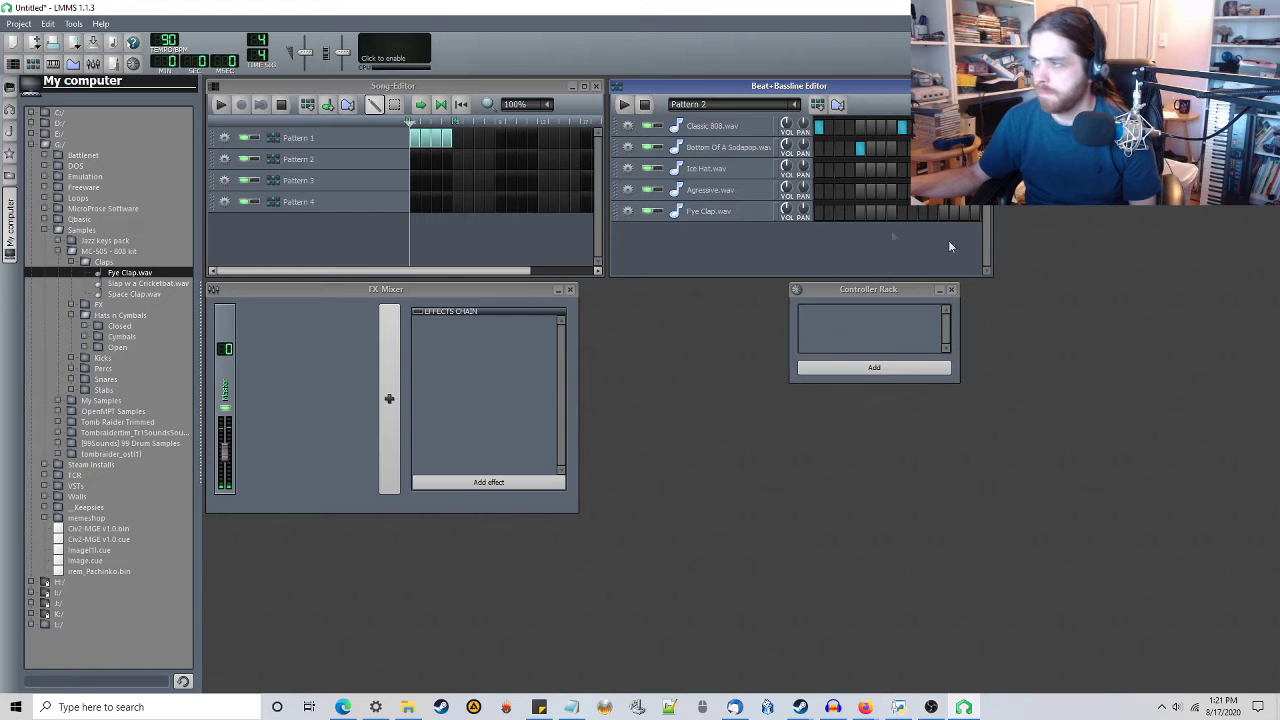
left_click(331, 170)
double_click(316, 160)
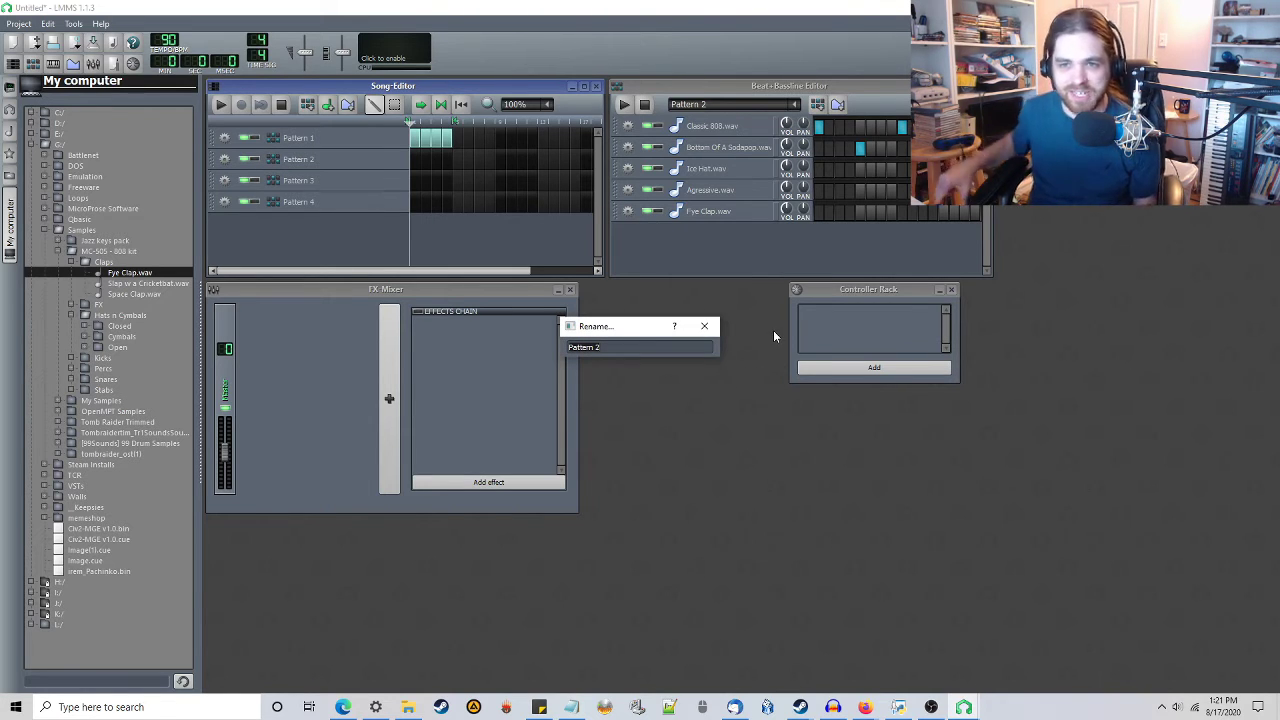
type("Tob")
key("BackSpace")
type("m Abuse")
key("Return")
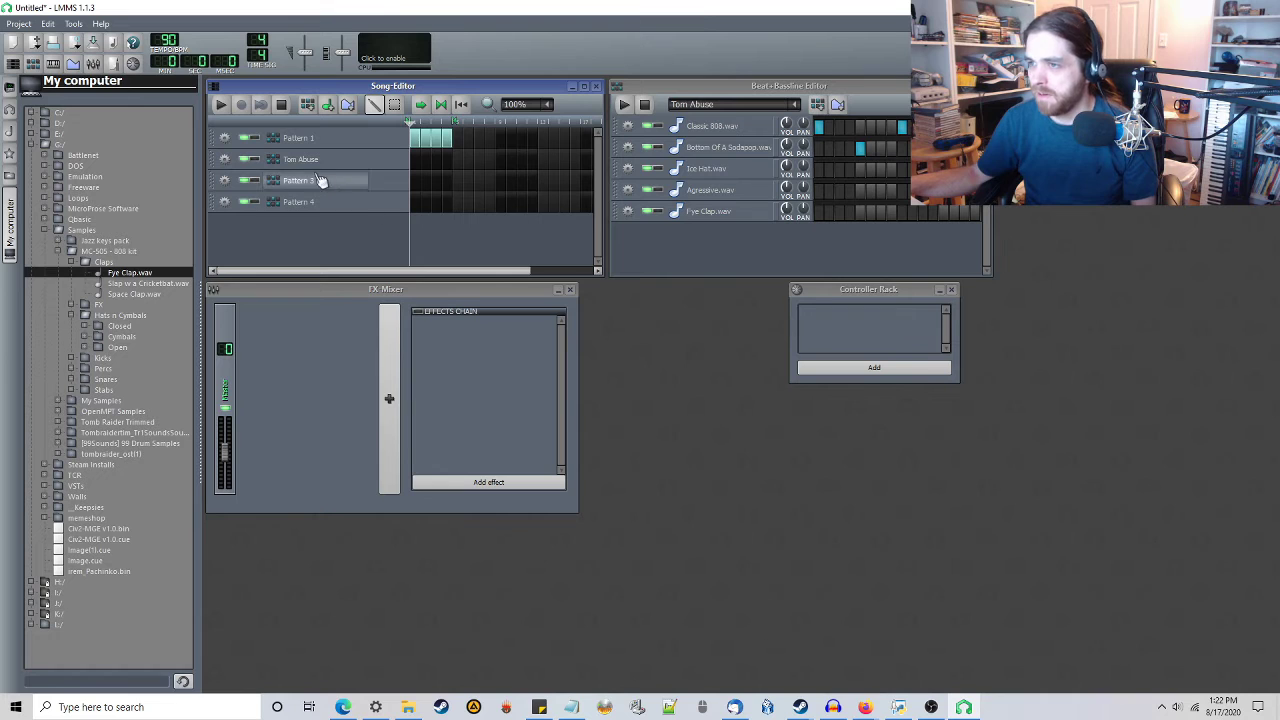
View Pattern 1 in the Beat+Bassline Editor and switch back to the Tom Abuse pattern.
left_click(796, 106)
left_click(716, 120)
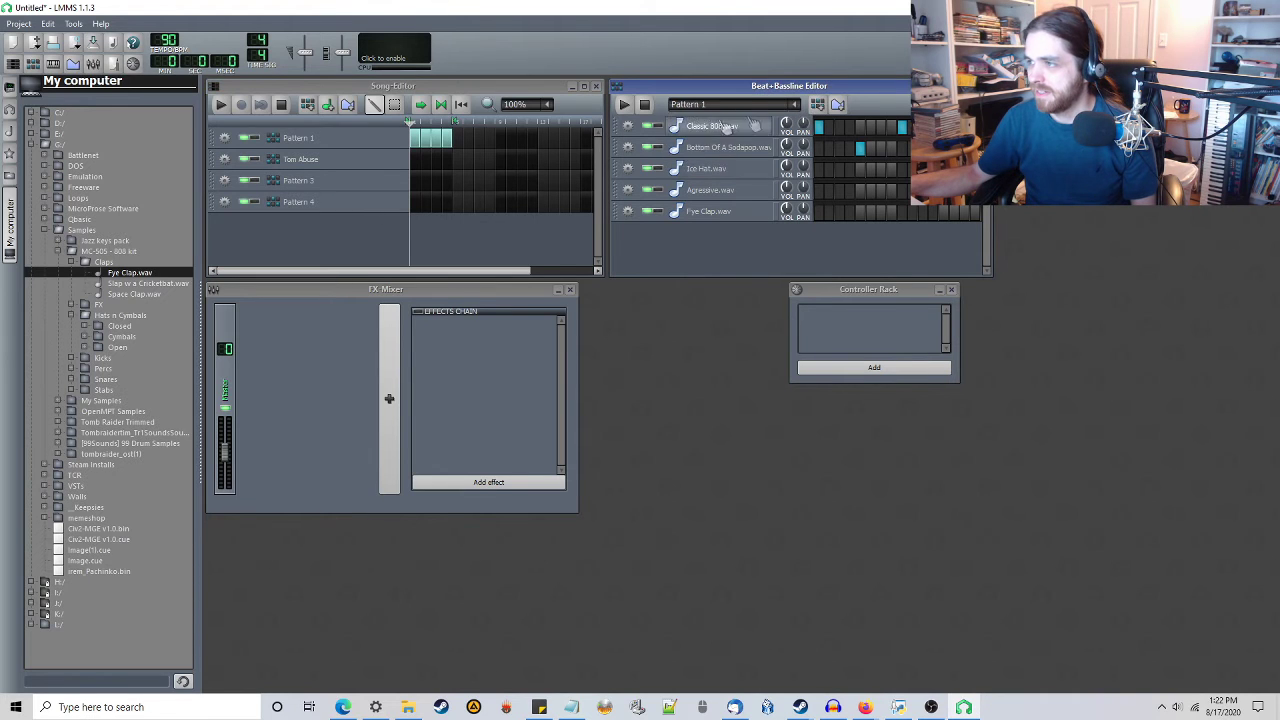
left_click(796, 105)
left_click(706, 132)
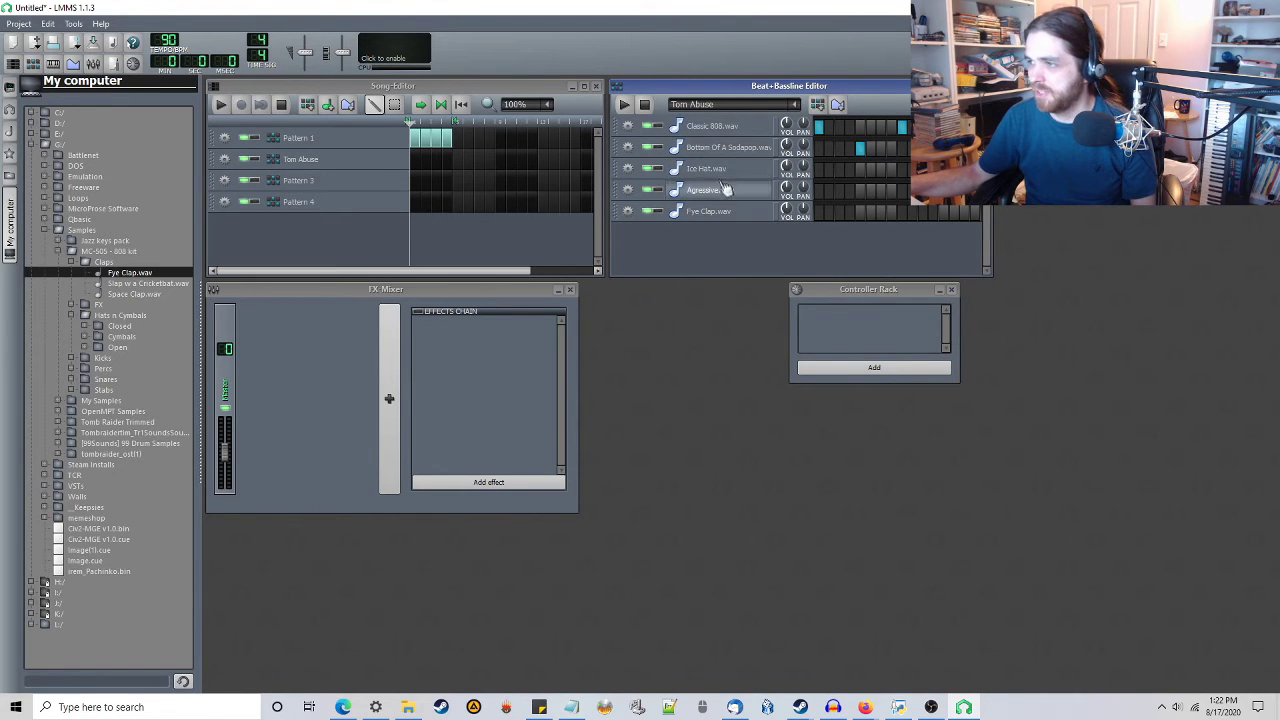
Place Agressive.wav hits on steps 1, 3, 5 and 8 of Tom Abuse and play the pattern briefly.
left_click(818, 192)
left_click(839, 192)
left_click(860, 192)
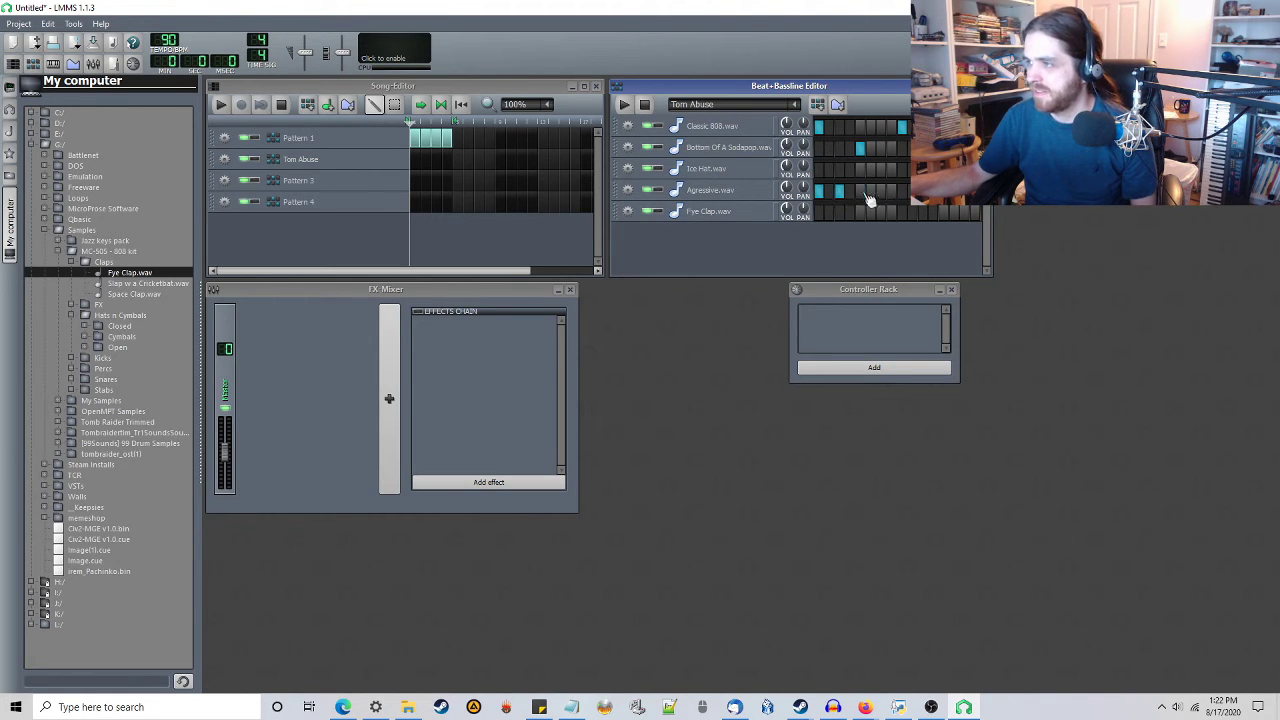
left_click(880, 192)
left_click(882, 193)
left_click(892, 193)
left_click(624, 104)
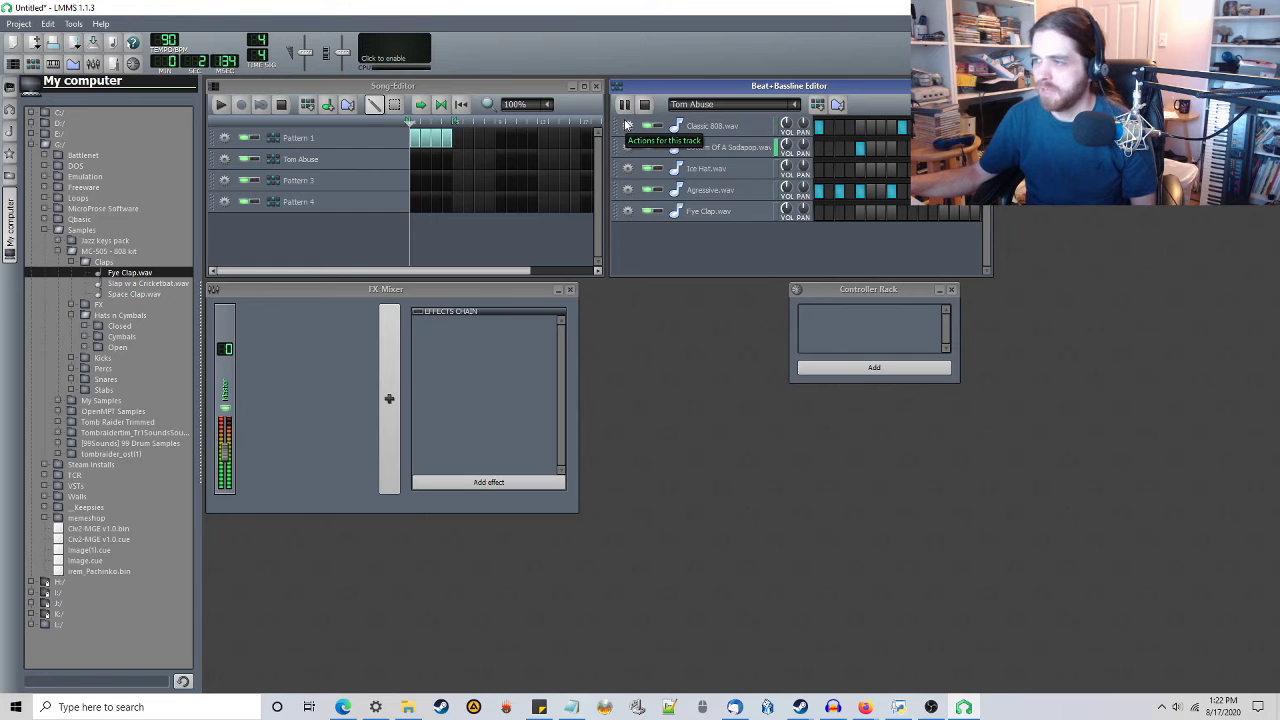
left_click(624, 105)
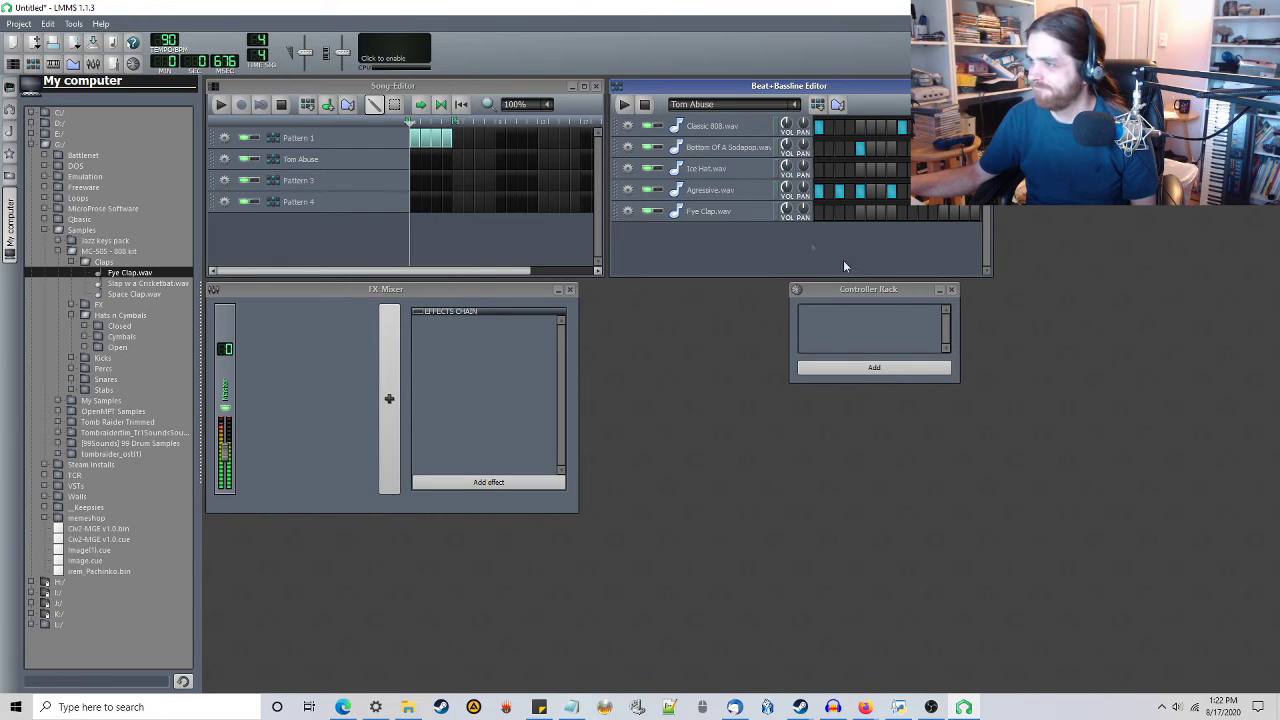
Place Fye Clap.wav hits on steps 2, 6, 10 and 13 of Tom Abuse and play the pattern briefly.
left_click(828, 212)
left_click(870, 212)
left_click(912, 212)
left_click(944, 213)
left_click(624, 104)
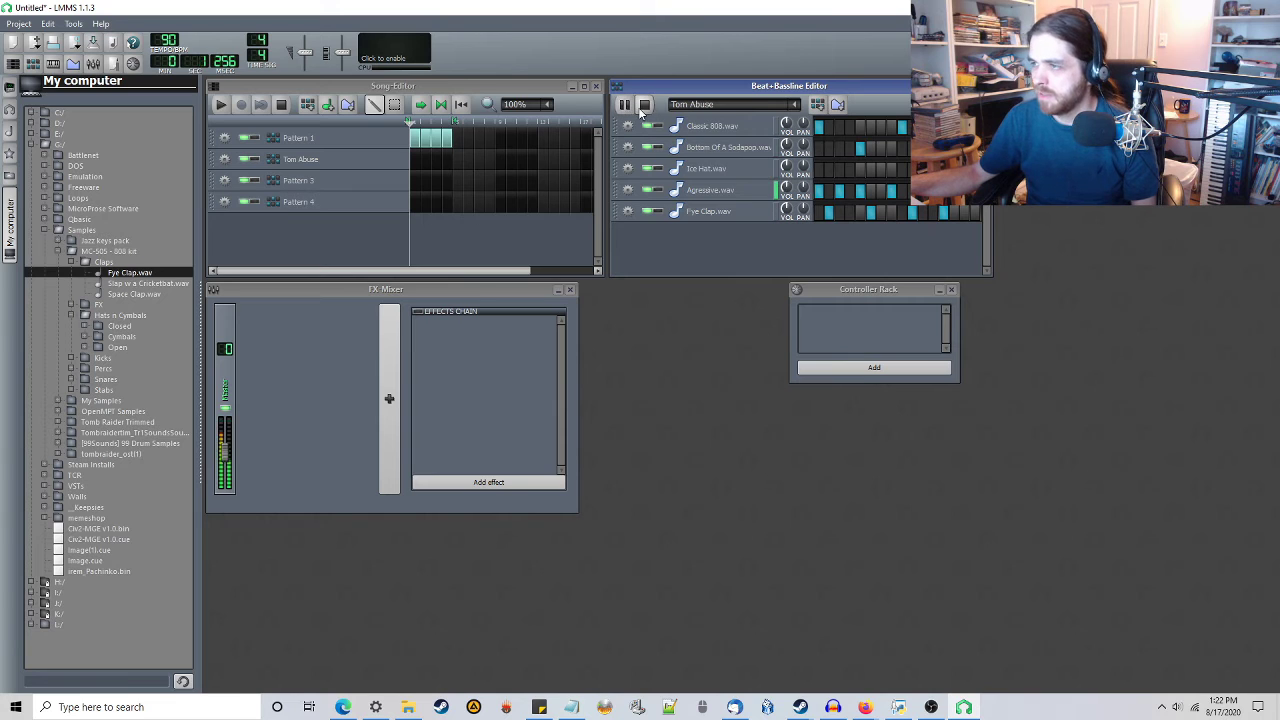
left_click(646, 107)
Clear the Agressive.wav hits from the Tom Abuse pattern.
left_click(819, 190)
left_click(839, 190)
left_click(860, 190)
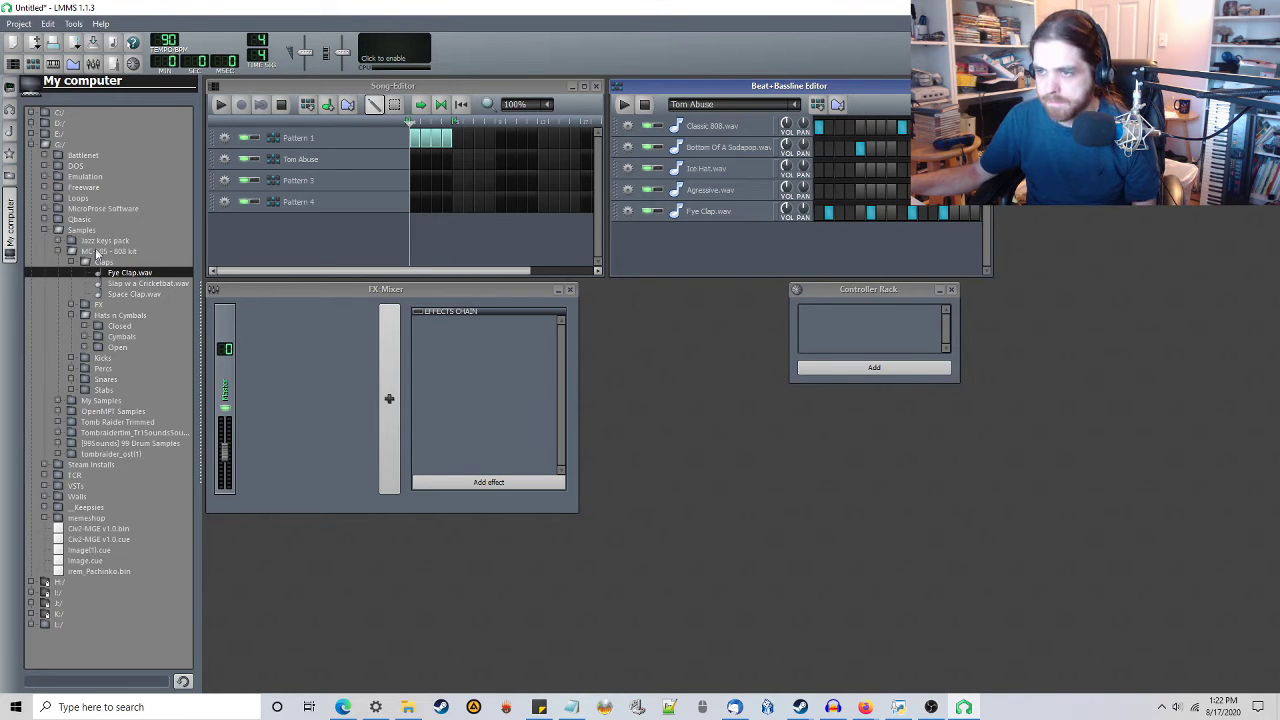
Preview samples in the 808 kit's Percs/Toms folder and add Tom n Jerry 2.wav as a track in the Beat+Bassline Editor.
left_click(71, 262)
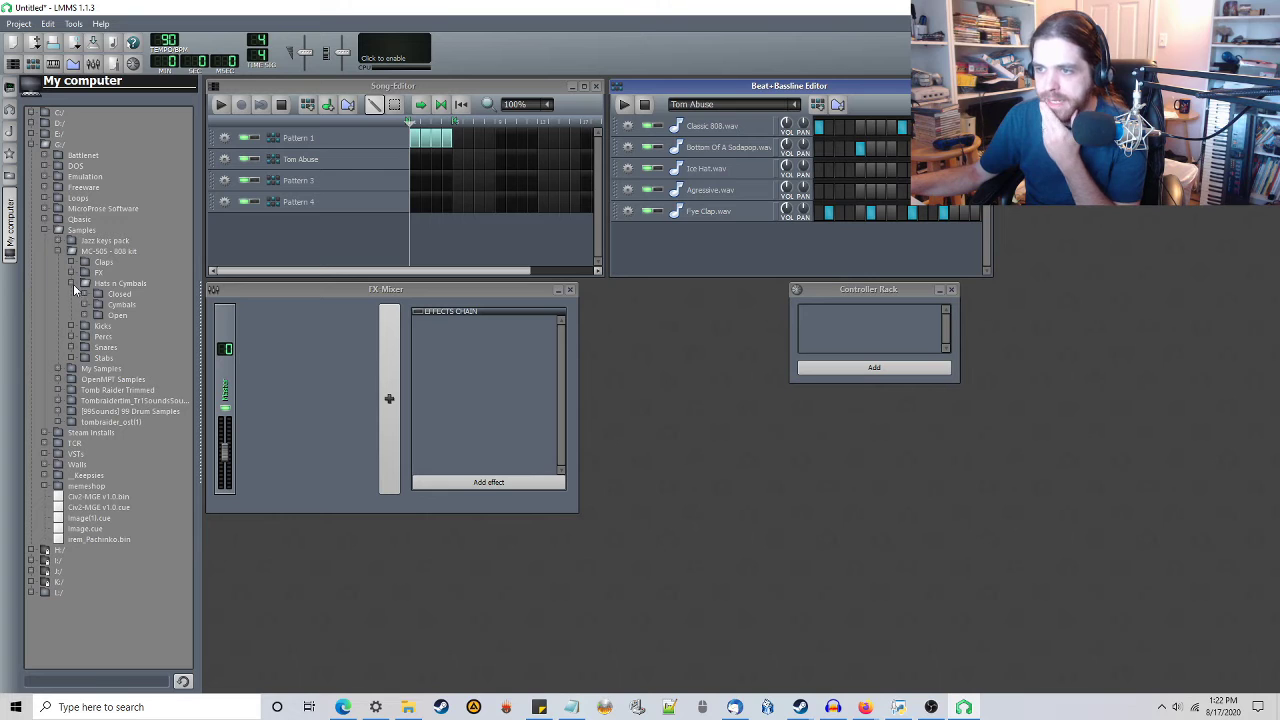
left_click(73, 284)
left_click(71, 304)
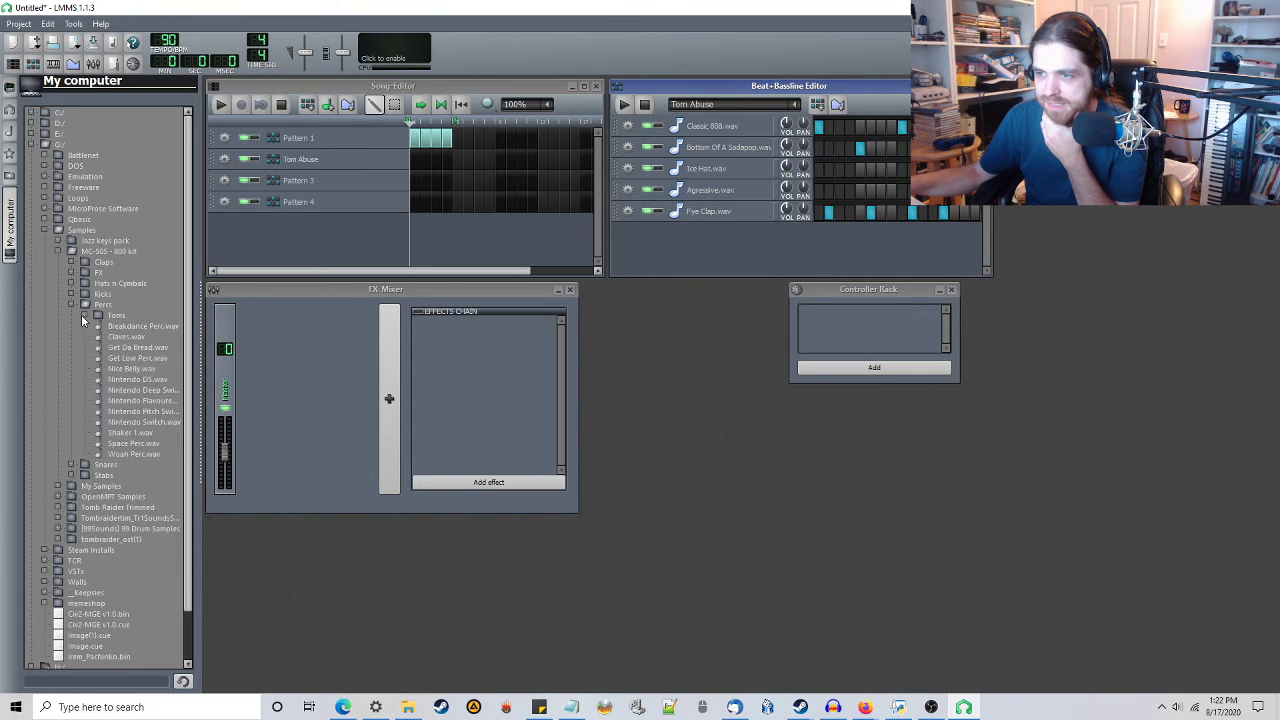
left_click(85, 315)
left_click(138, 379)
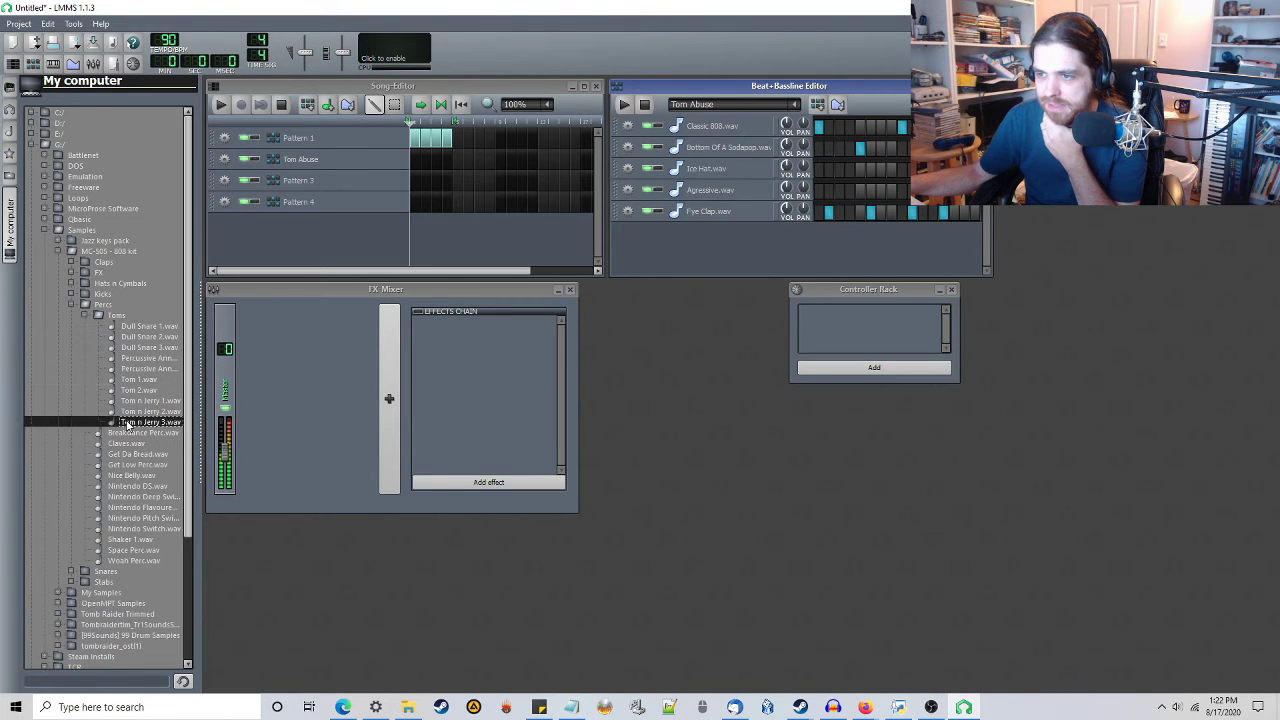
left_click(130, 412)
left_click_drag(130, 412, 690, 245)
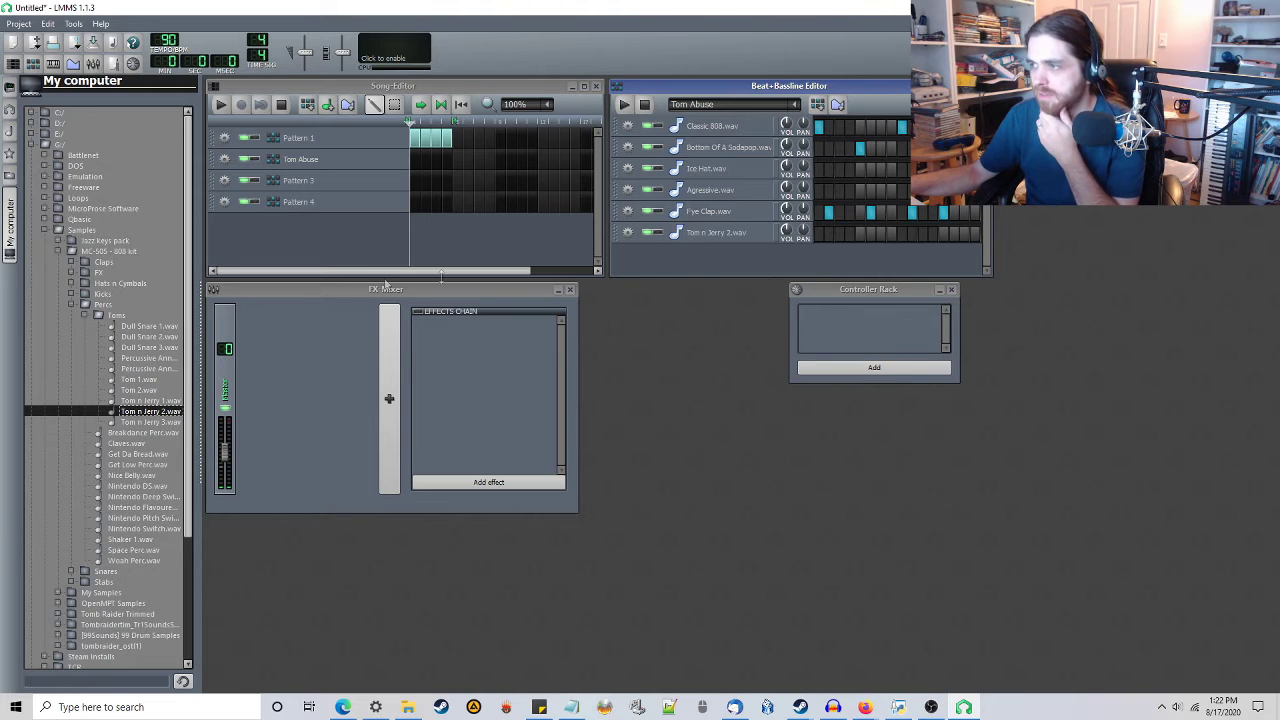
left_click(85, 315)
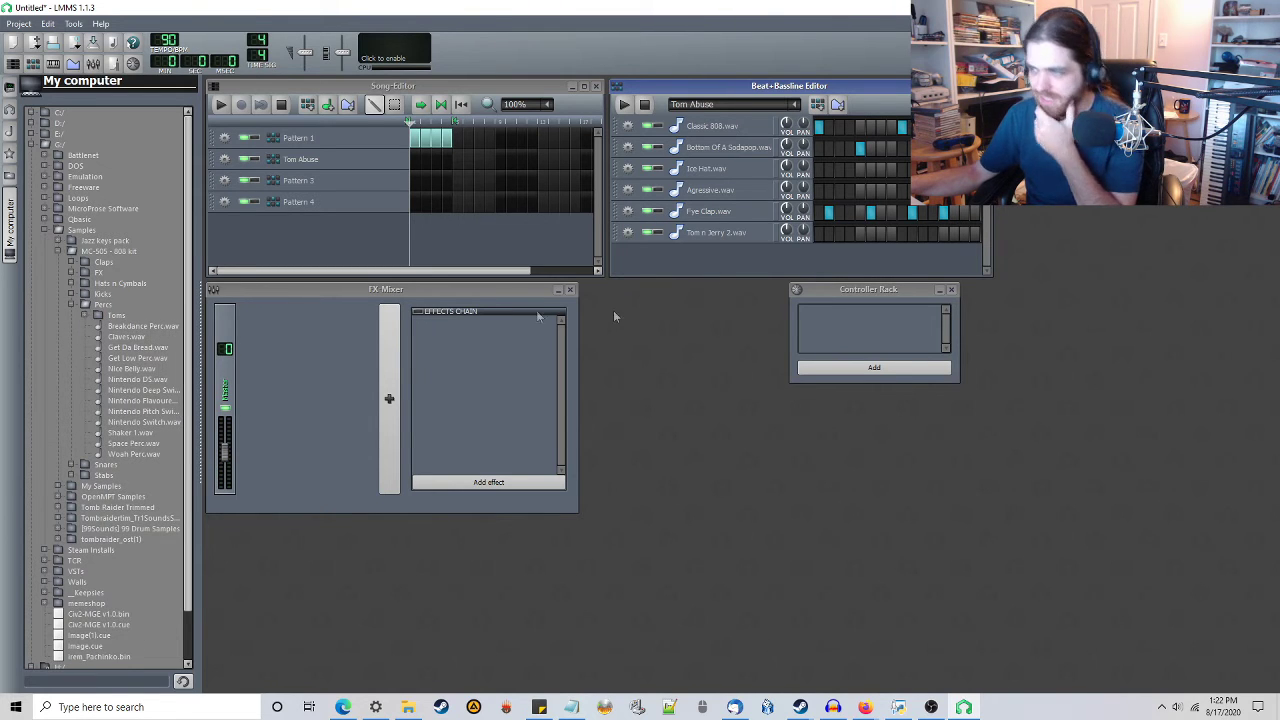
Place Tom n Jerry 2.wav hits on steps 2, 4, 6, 8, 9, 11, 13 and 14 of Tom Abuse and start playback.
left_click(828, 234)
left_click(849, 234)
left_click(943, 234)
left_click(953, 234)
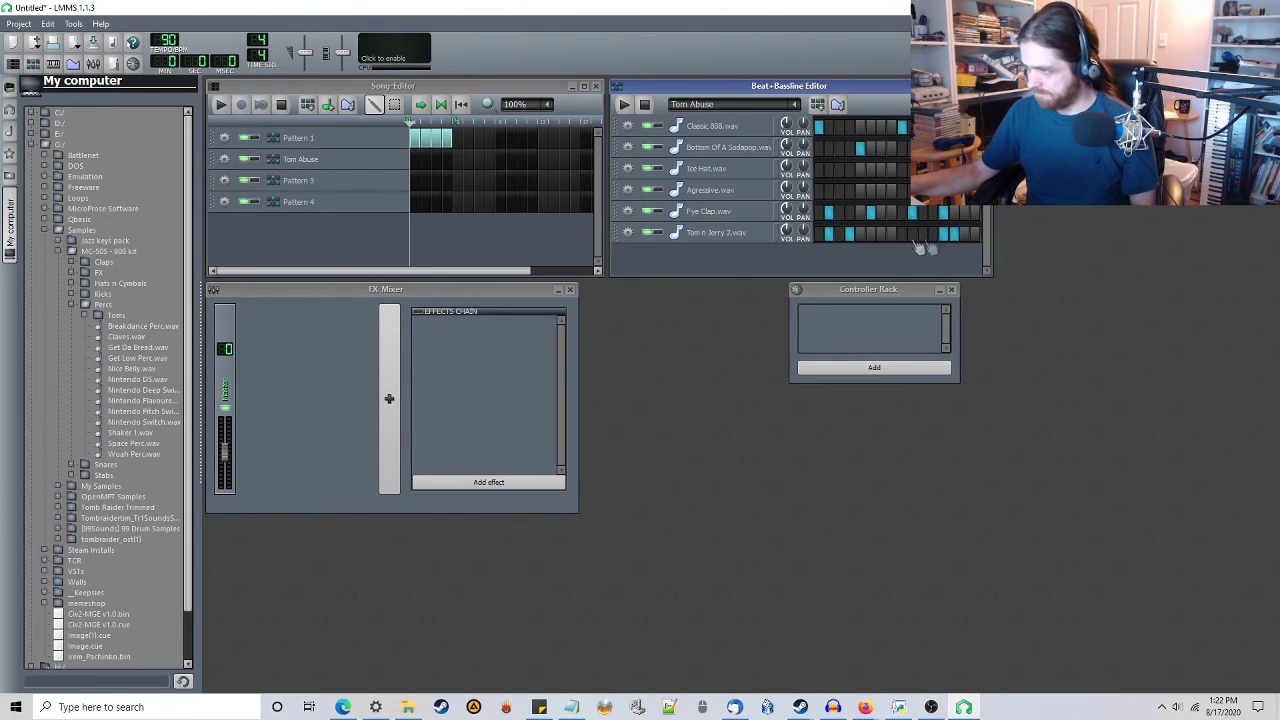
left_click(902, 234)
left_click(891, 234)
left_click(923, 234)
key("space")
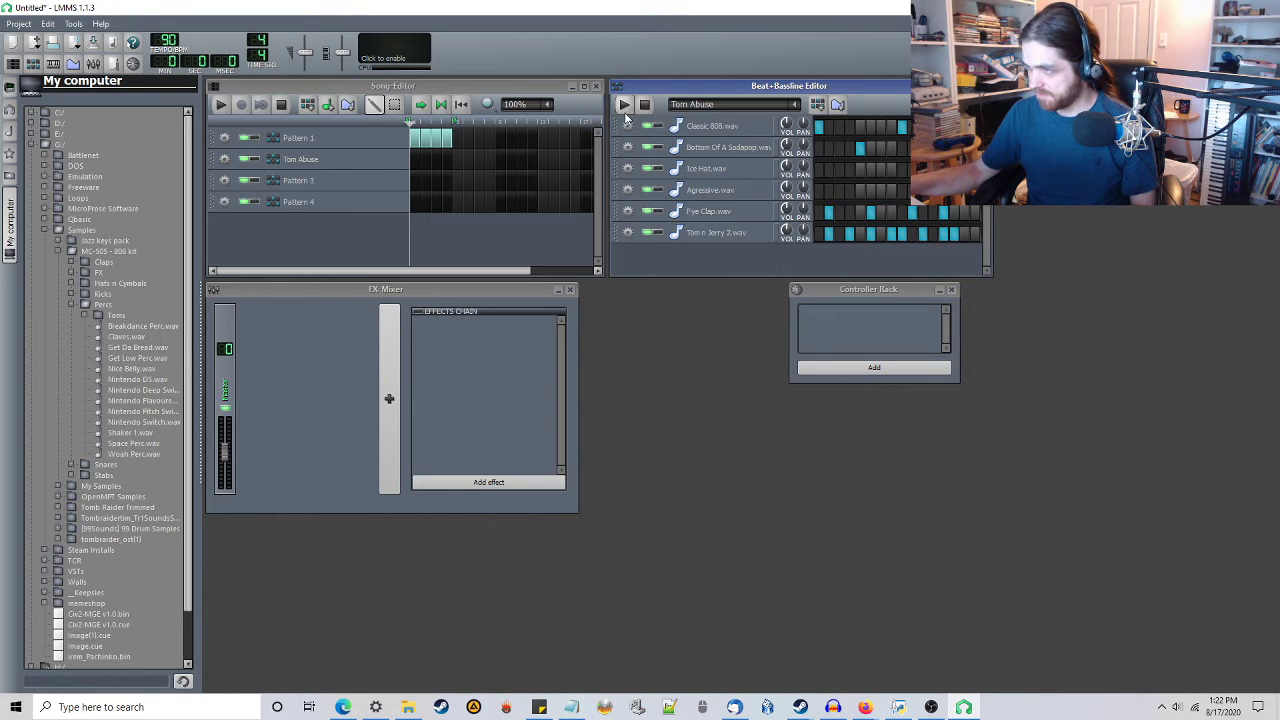
Remove the Fye Clap.wav hits on steps 2, 6 and 10 and add one on step 11 while the pattern plays.
left_click(828, 211)
left_click(870, 211)
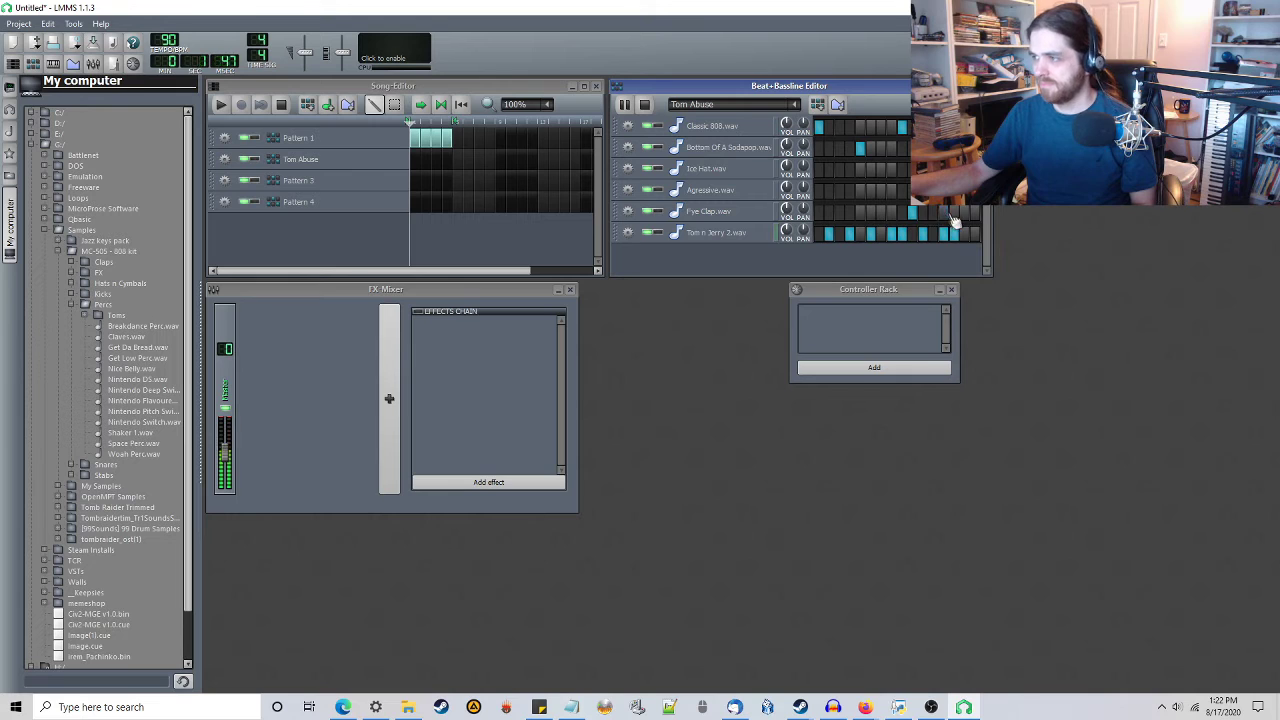
left_click(913, 212)
left_click(903, 212)
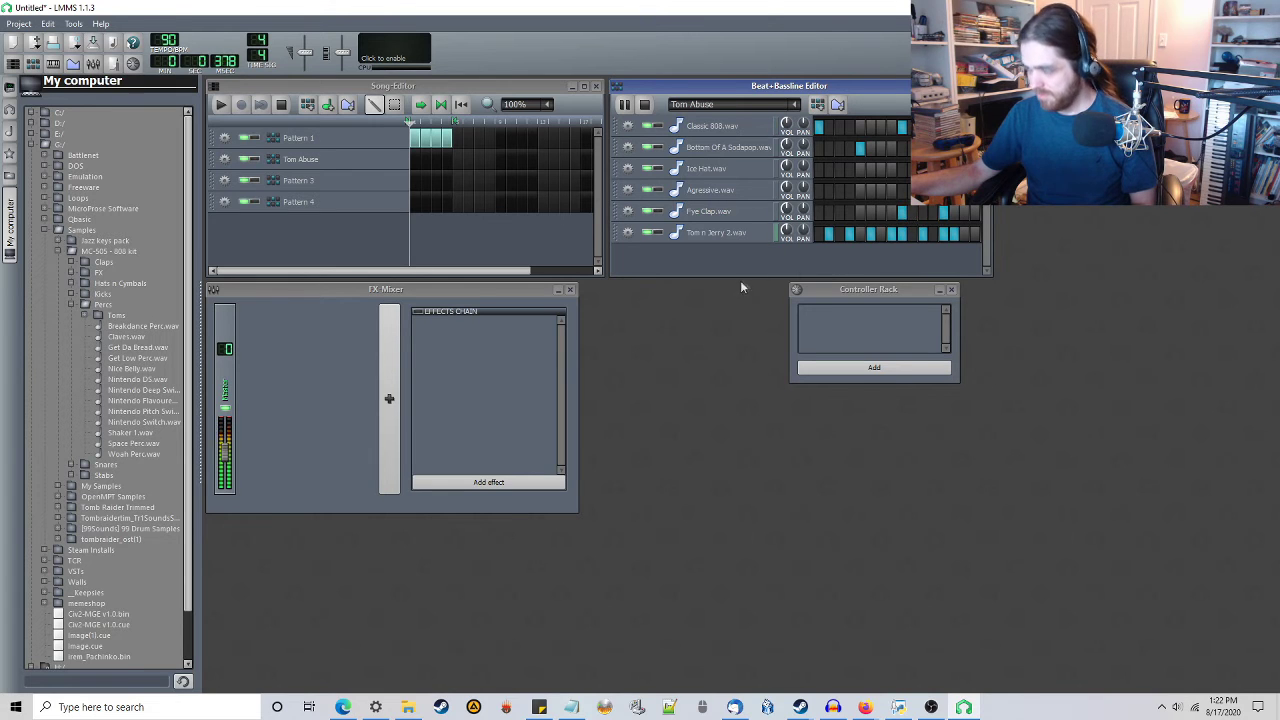
left_click(922, 212)
left_click(902, 212)
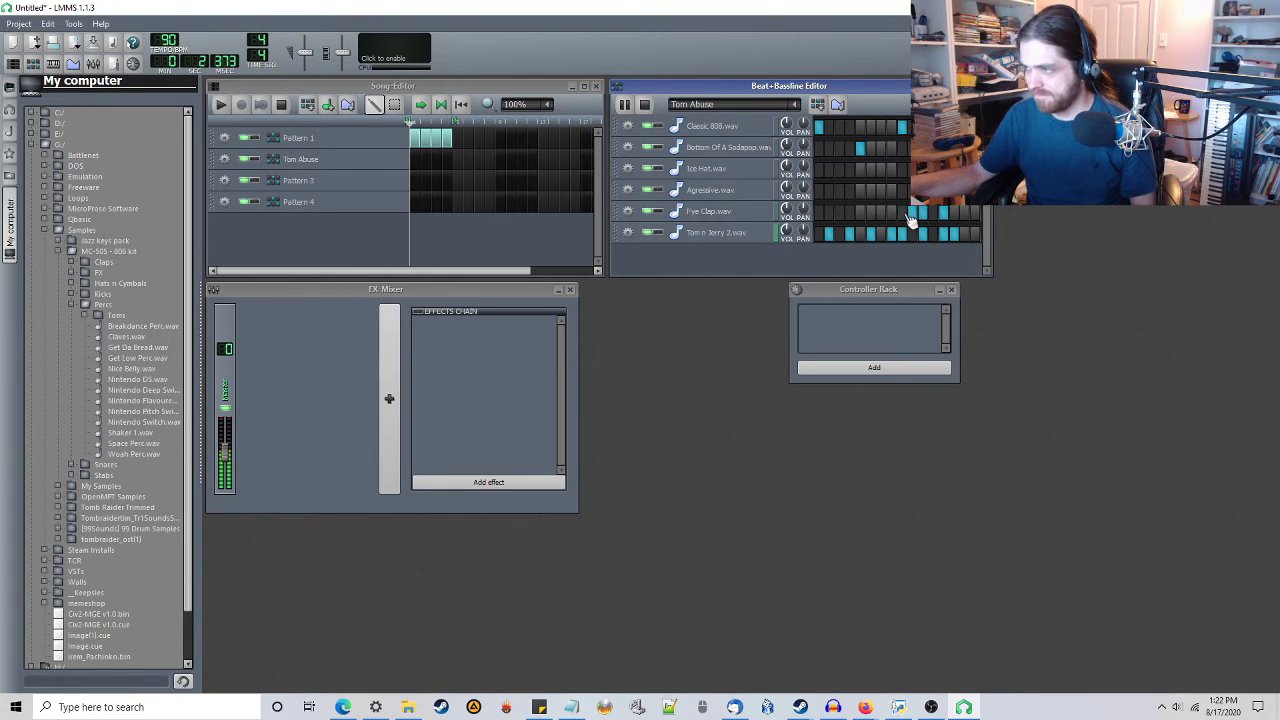
Add a Tom n Jerry 2.wav hit on step 12 and an Ice Hat.wav hit on step 5 of Tom Abuse.
left_click(933, 234)
left_click(860, 169)
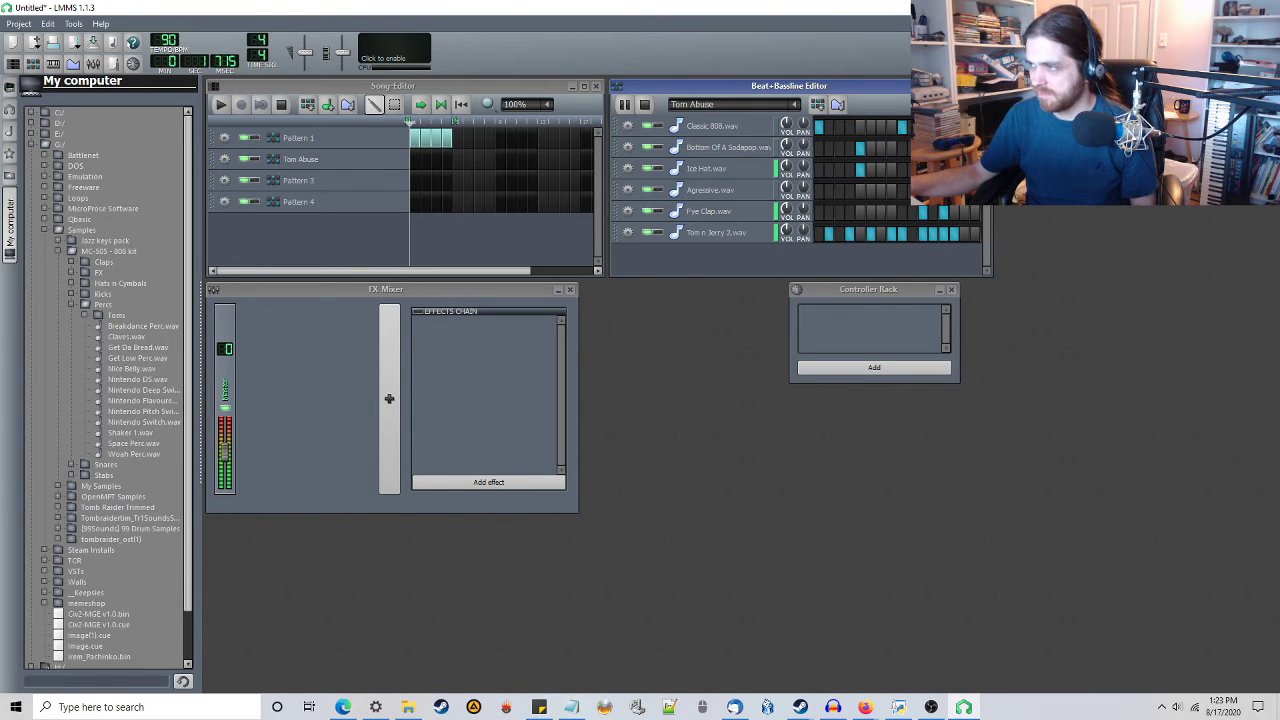
Remove the Tom n Jerry 2.wav hit on step 13 of Tom Abuse, add one on step 16, and close the Beat+Bassline Editor.
left_click(946, 236)
left_click(967, 236)
left_click(976, 236)
left_click(967, 236)
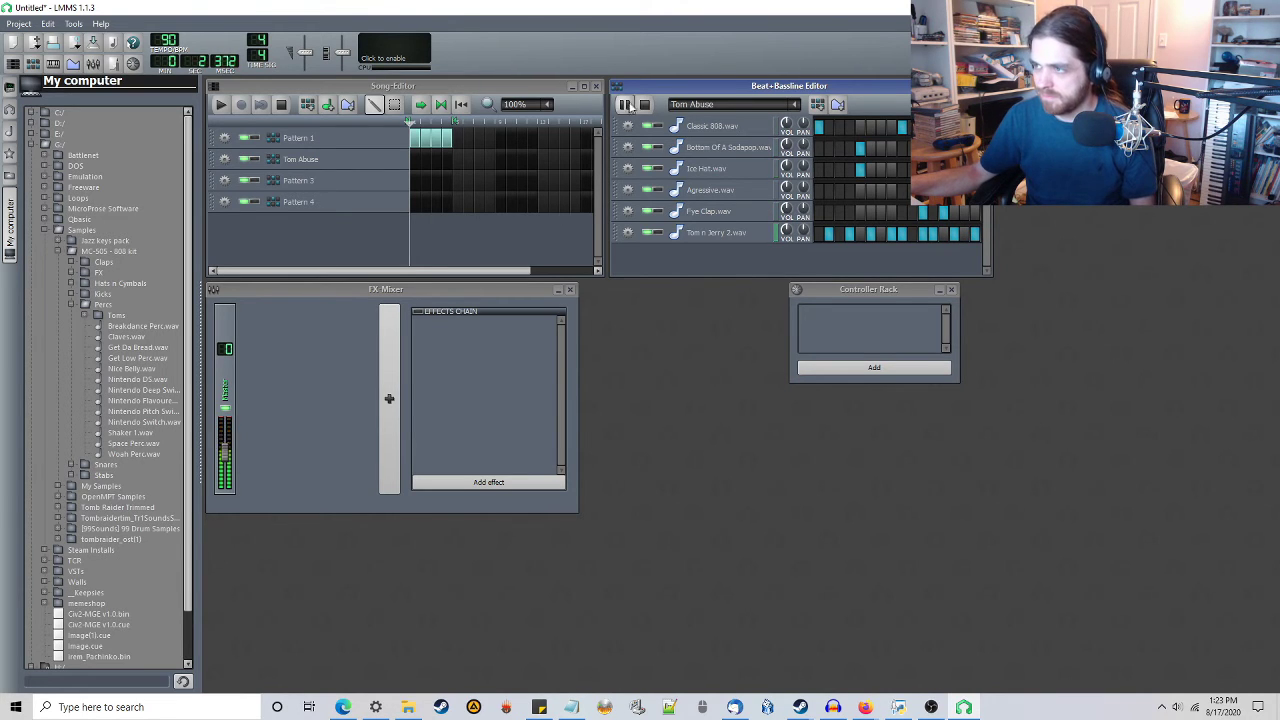
key("F6")
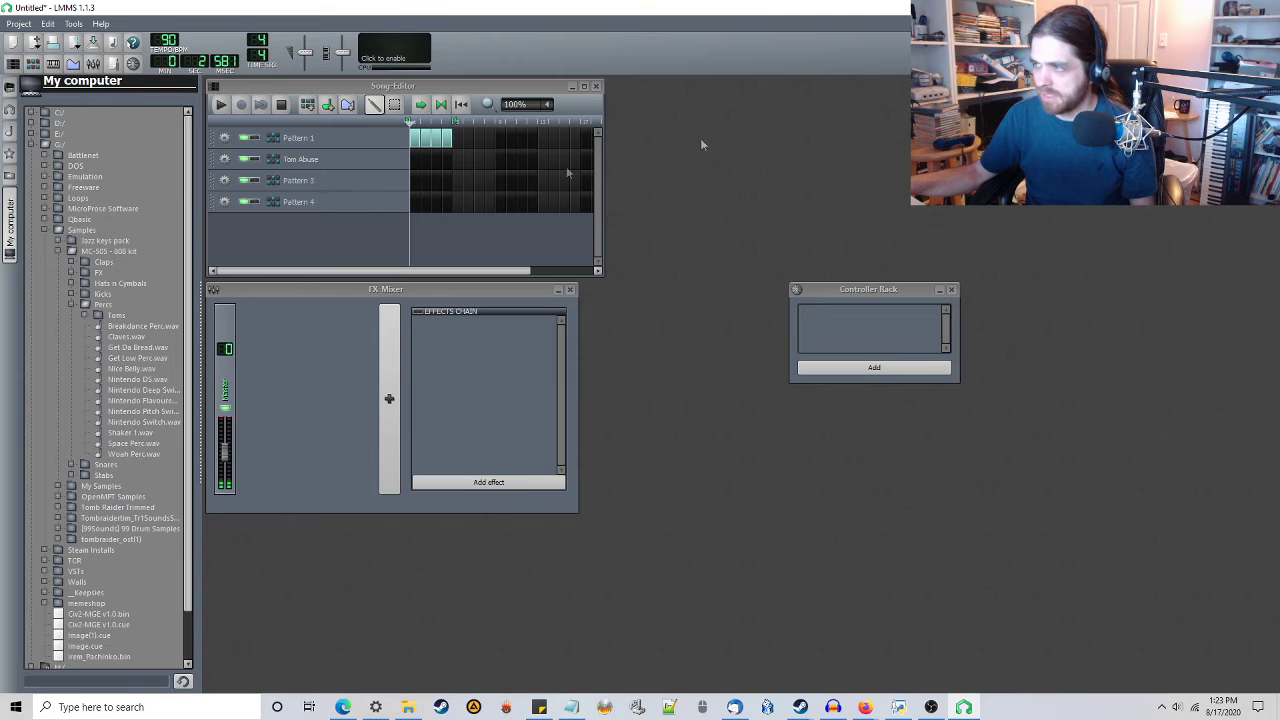
Replace the Pattern 1 clip in bar 4 of the song with Tom Abuse, and briefly play the song.
left_click_drag(452, 145, 443, 187)
left_click(444, 161)
left_click(422, 122)
left_click(222, 105)
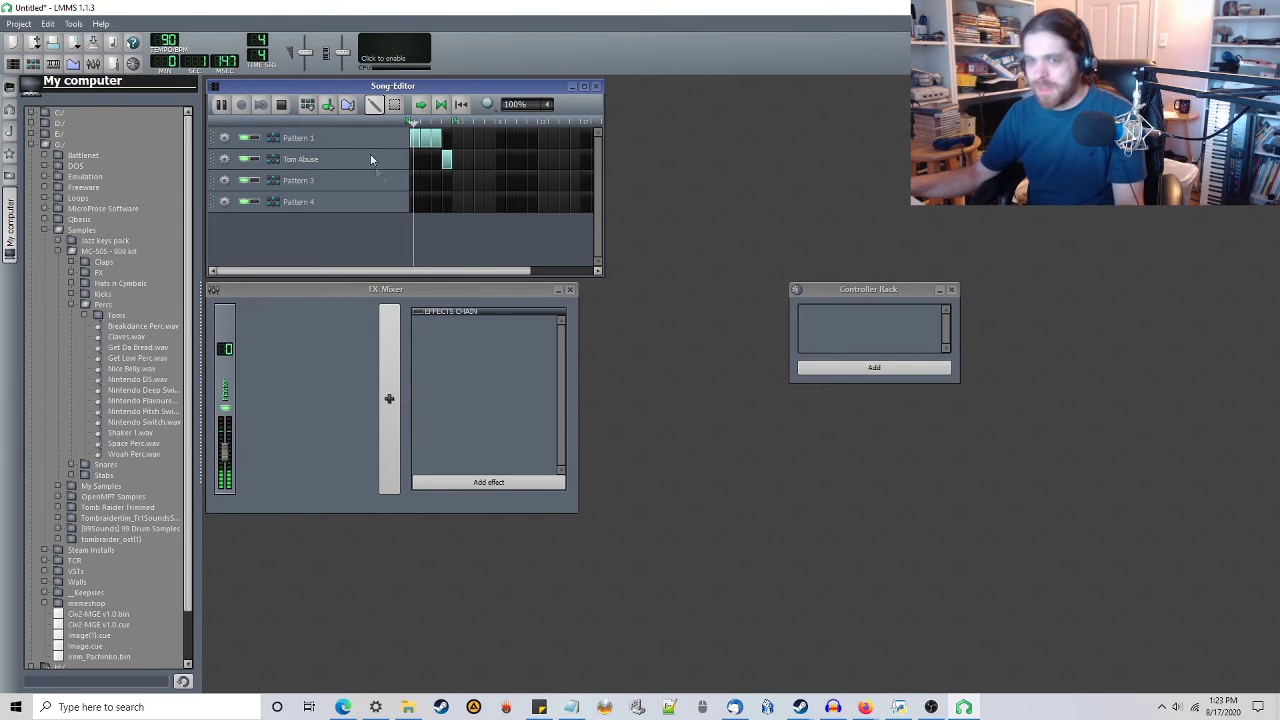
left_click(283, 106)
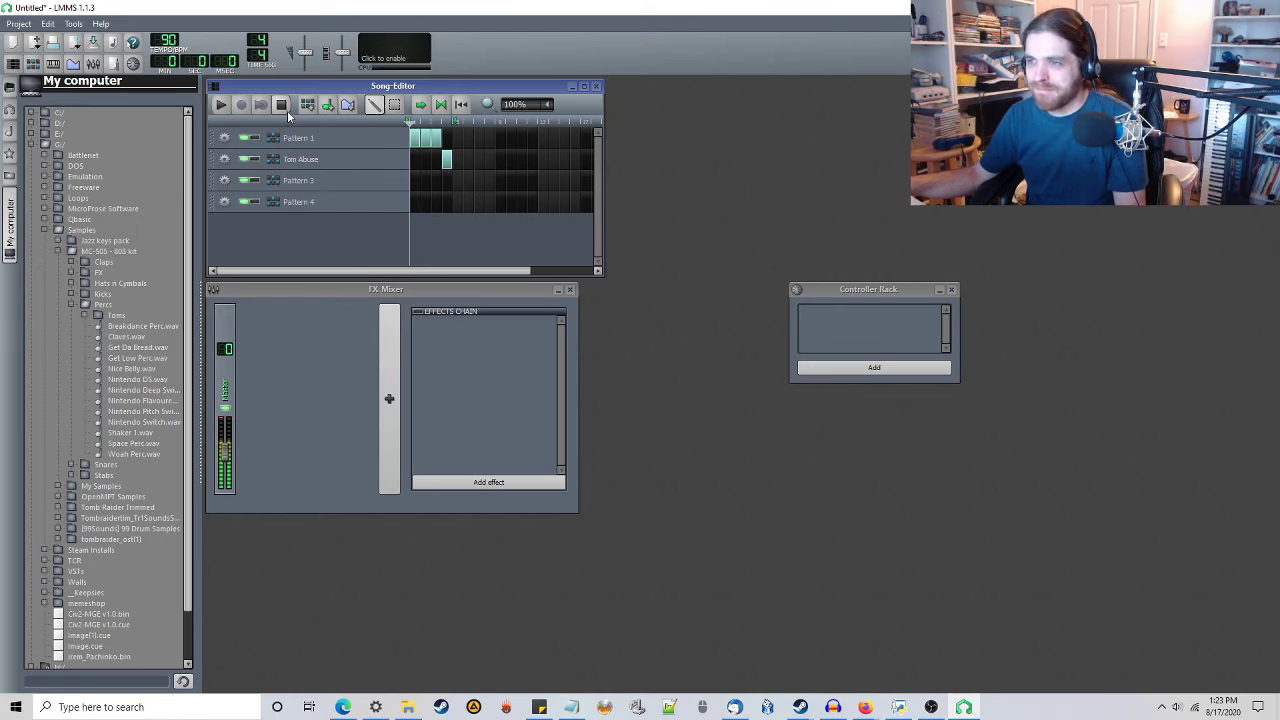
Rename Pattern 3 as Hat fills and clear its Classic 808.wav and Bottom Of A Sodapop.wav hits.
left_click(361, 186)
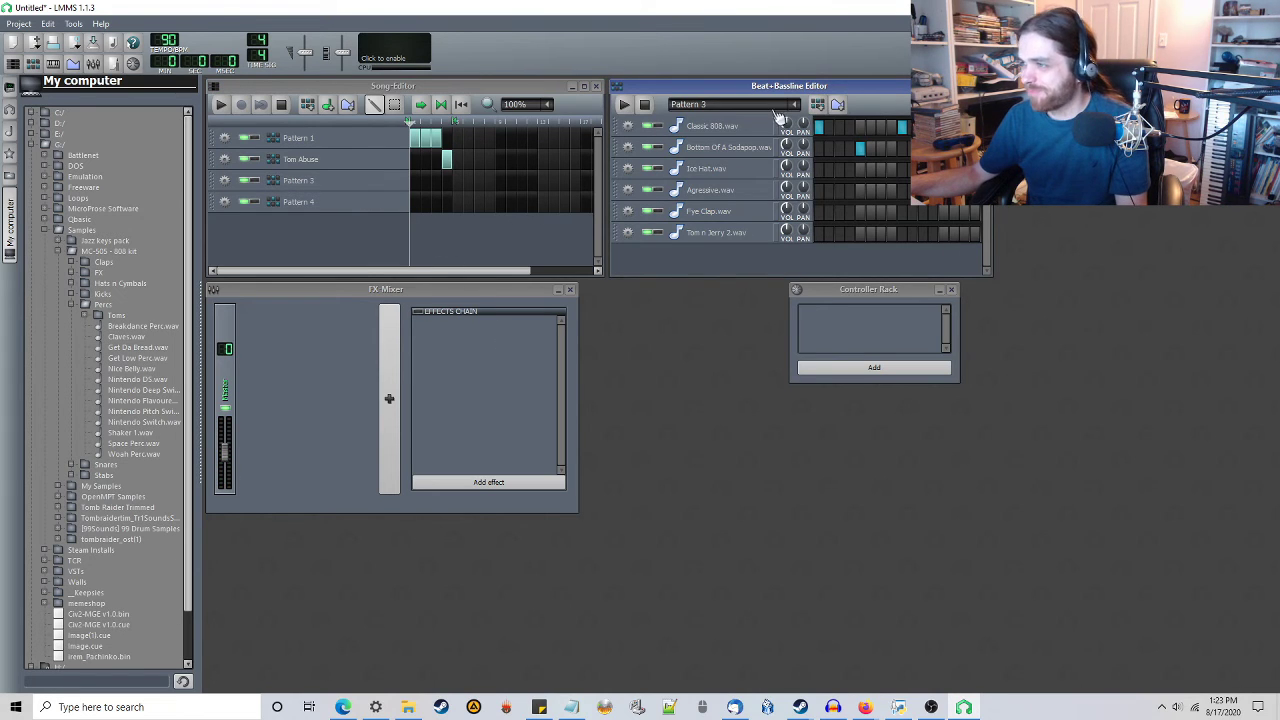
double_click(300, 180)
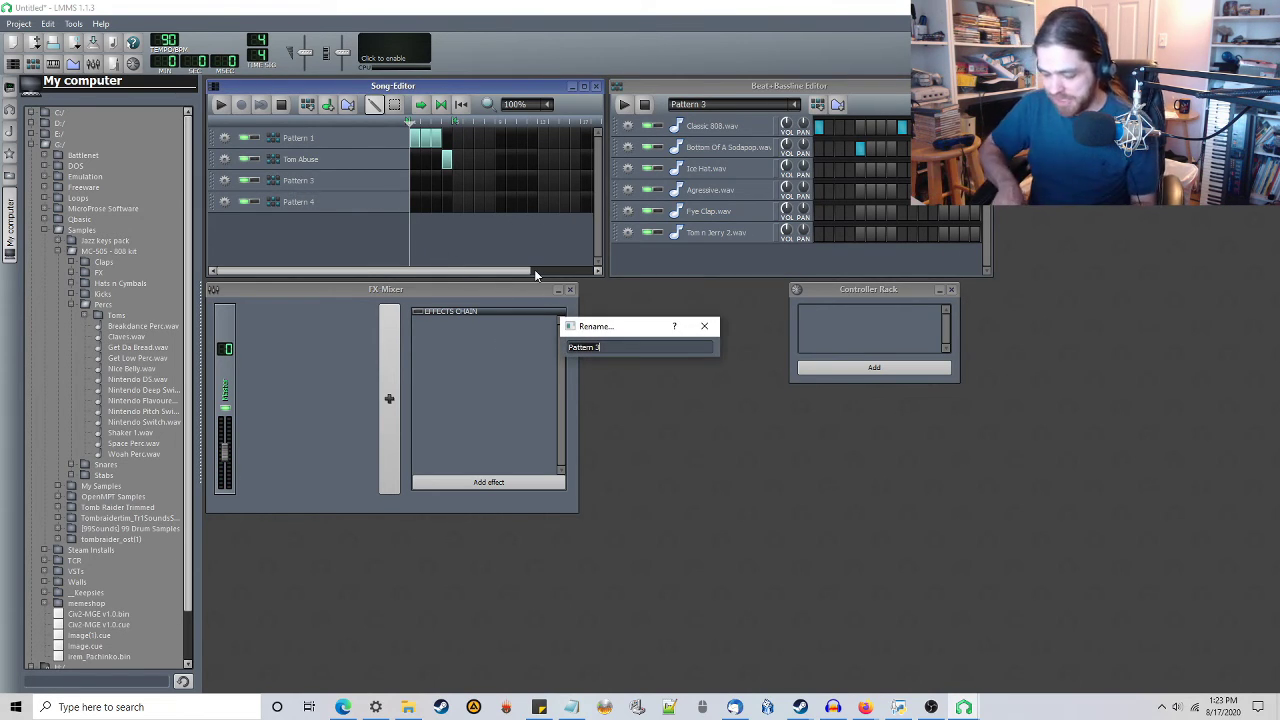
type("Hat fills")
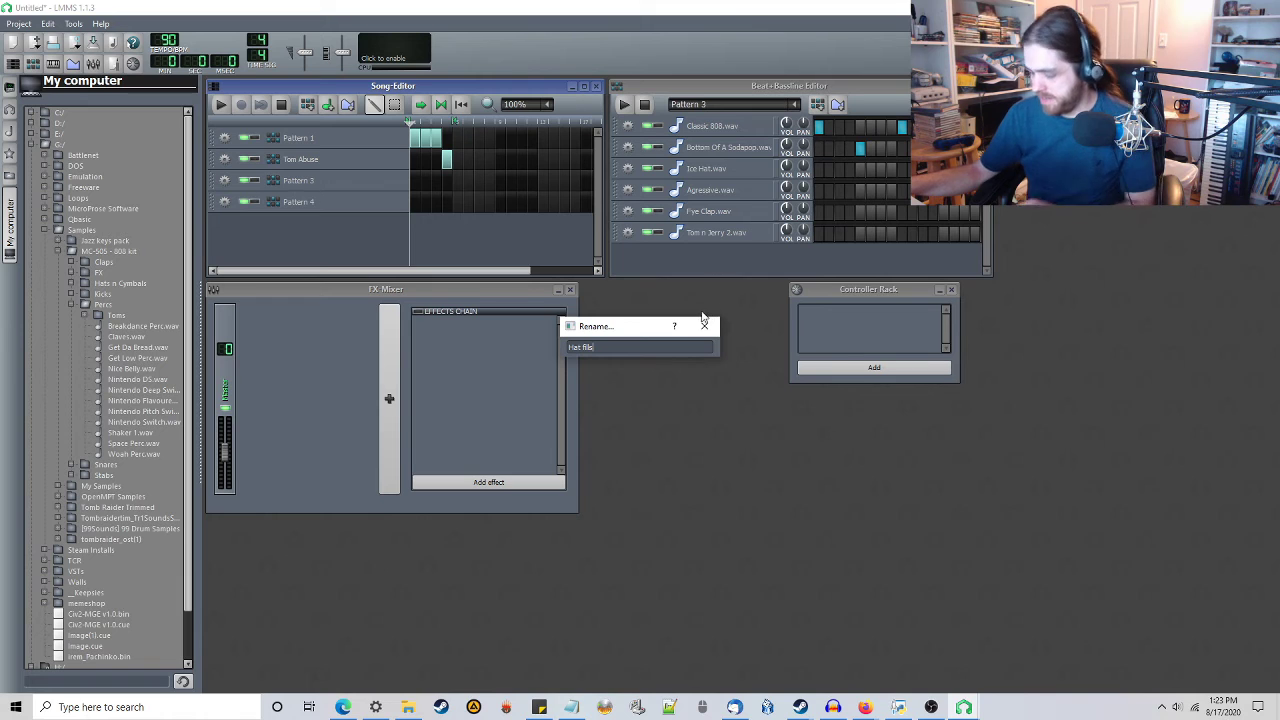
key("Return")
left_click(860, 149)
left_click(820, 128)
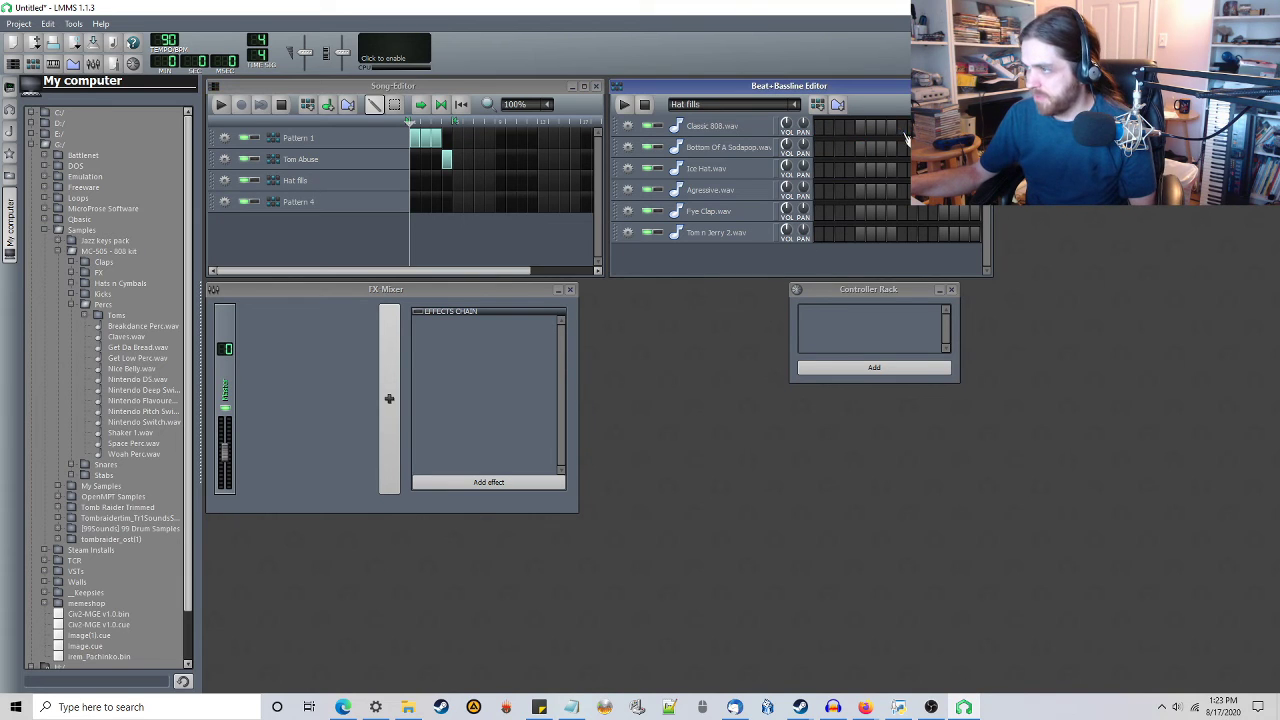
Put Pattern 1 back in bar 4 alongside Tom Abuse and play the song from bar 3.
left_click(449, 138)
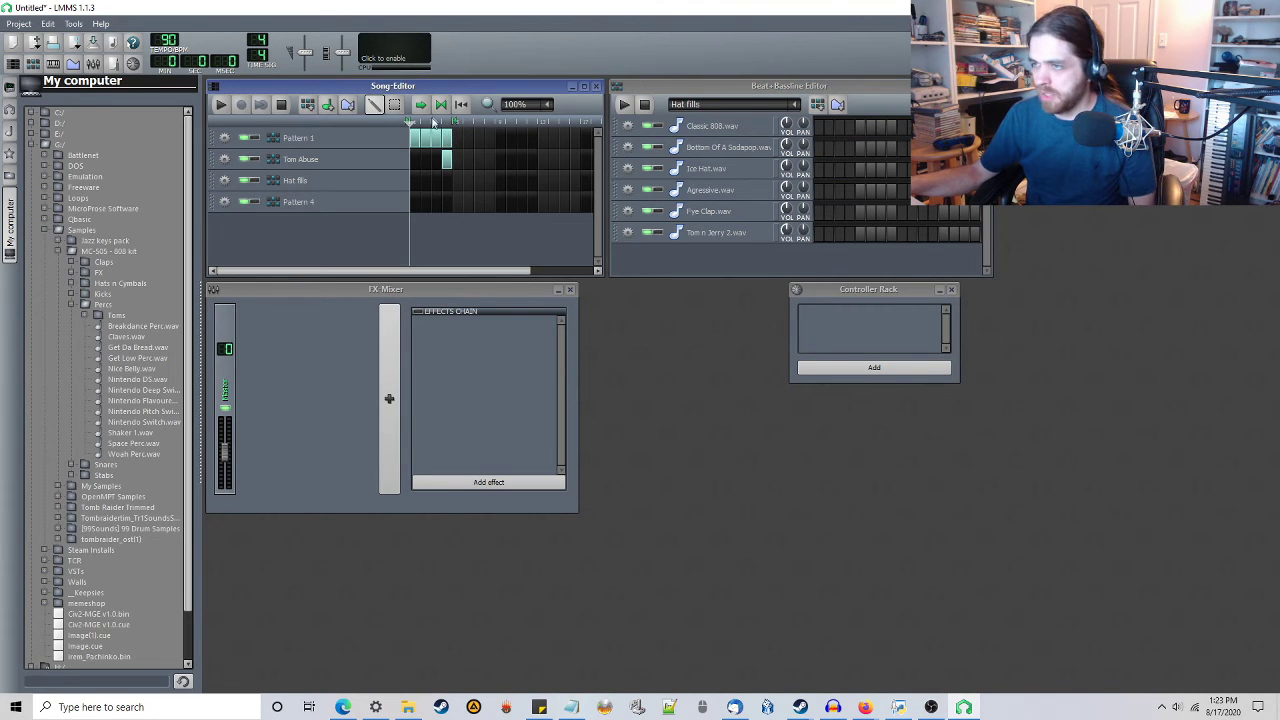
left_click(447, 124)
left_click_drag(443, 121, 431, 122)
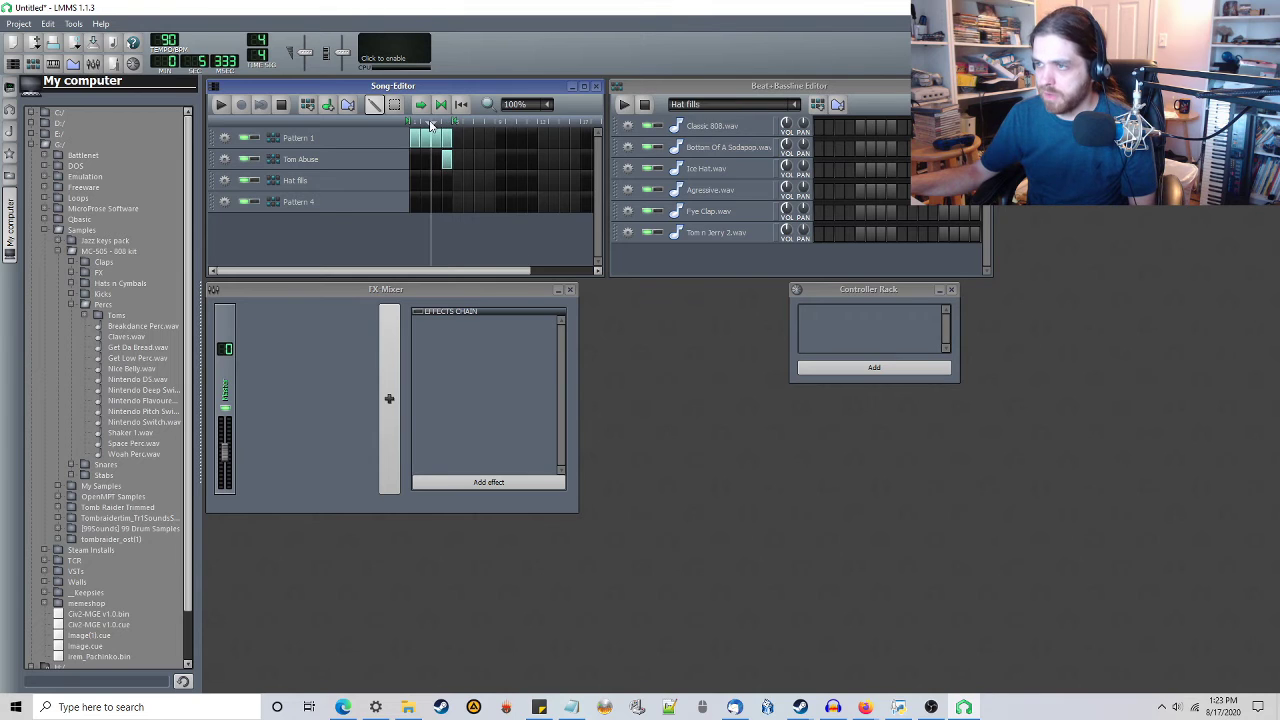
left_click(222, 105)
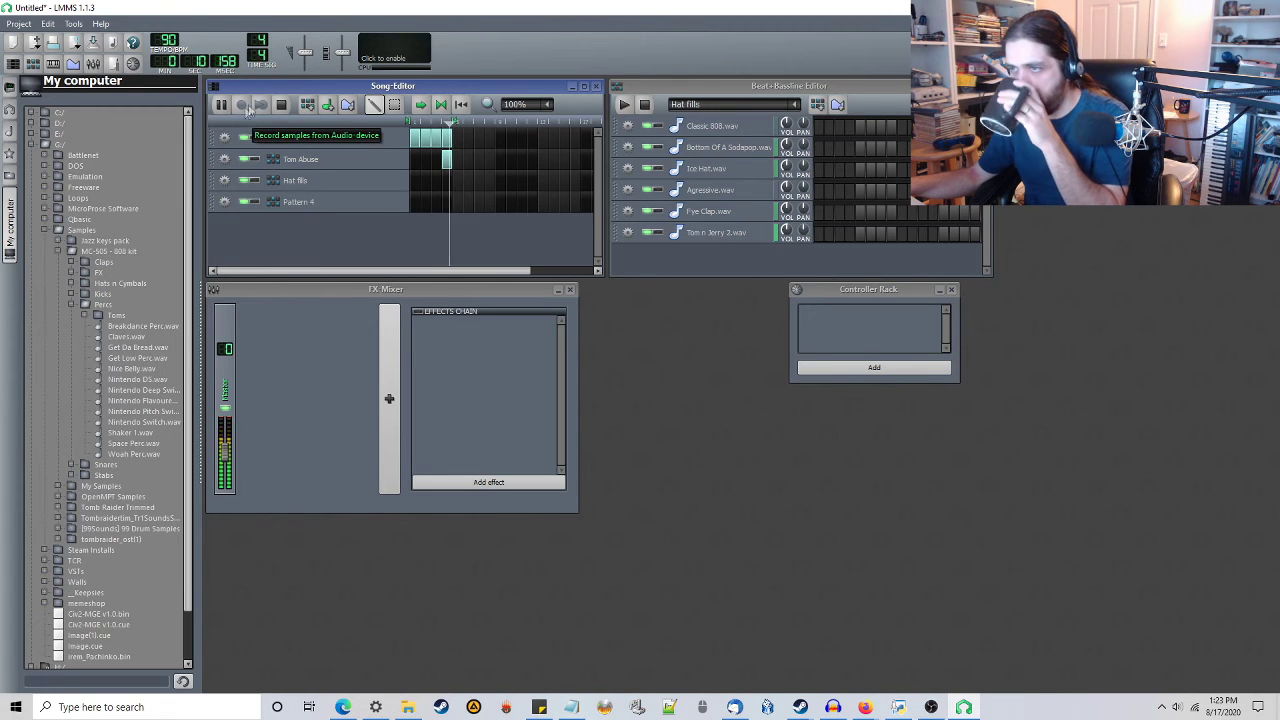
left_click(281, 105)
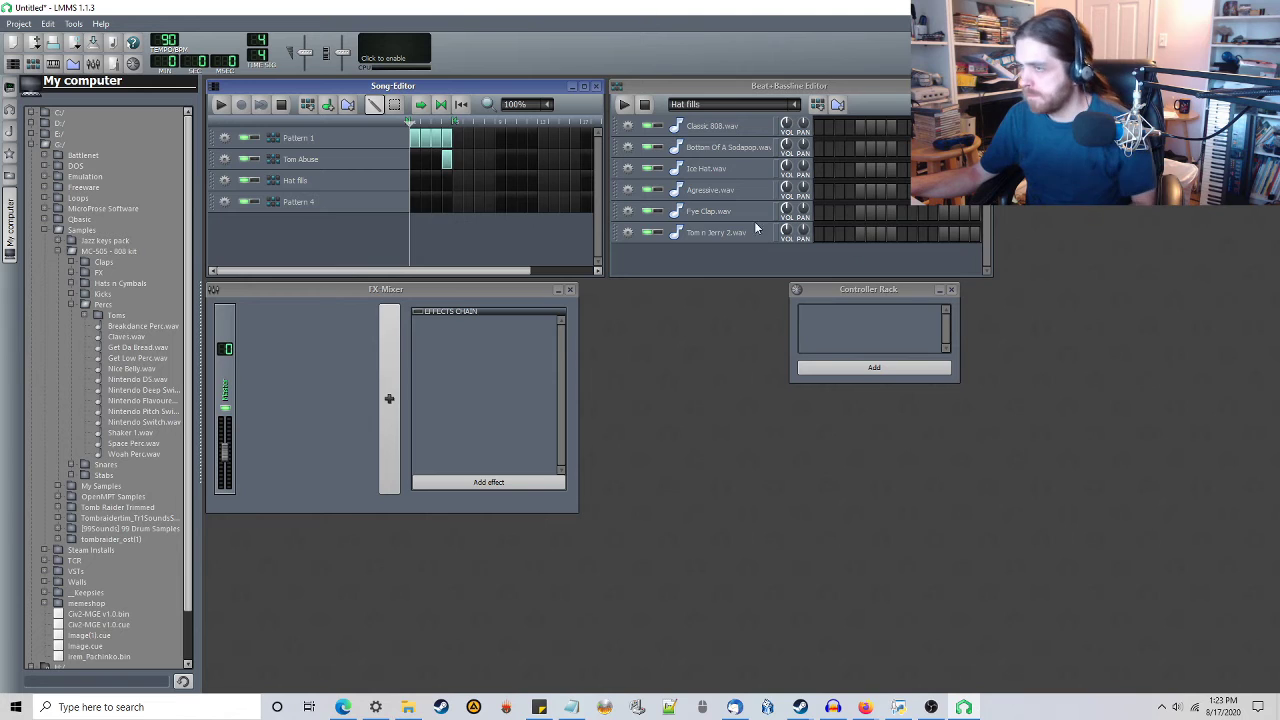
Place Ice Hat.wav hits on steps 1, 3, 5, 7 and 9 of Hat fills and start playback.
left_click(820, 172)
left_click(839, 172)
left_click(860, 172)
left_click(880, 172)
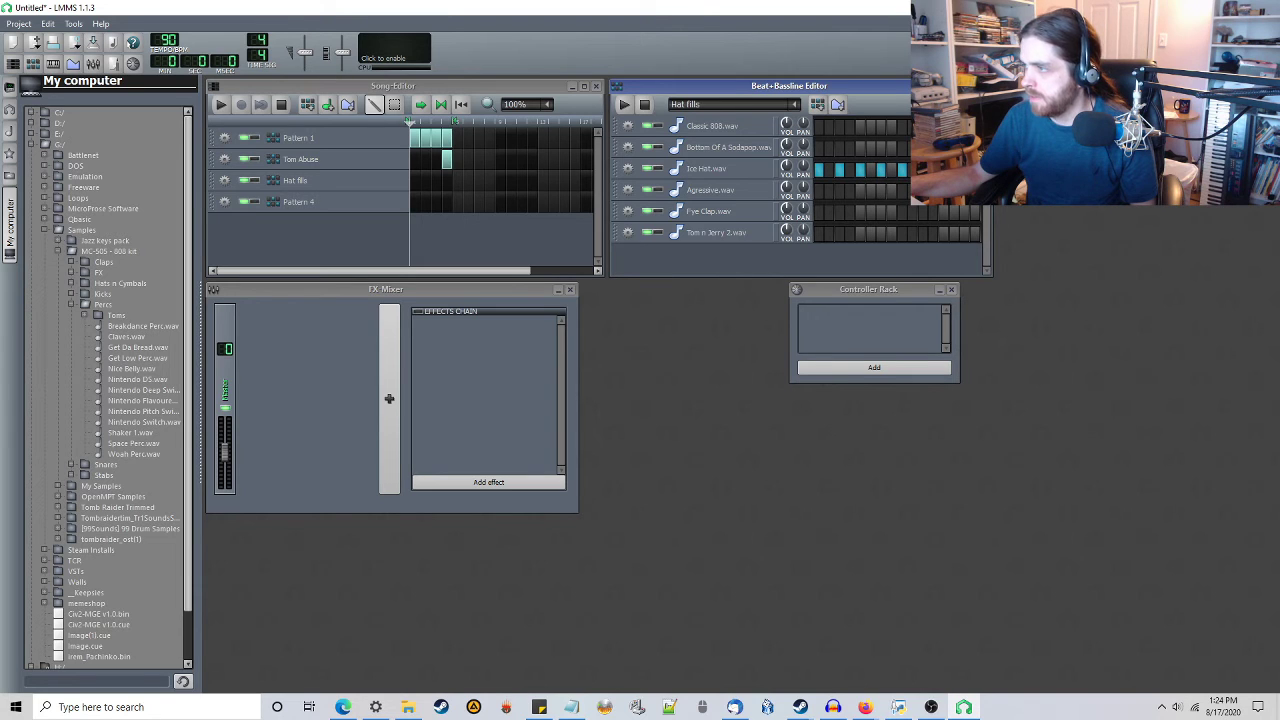
left_click(623, 105)
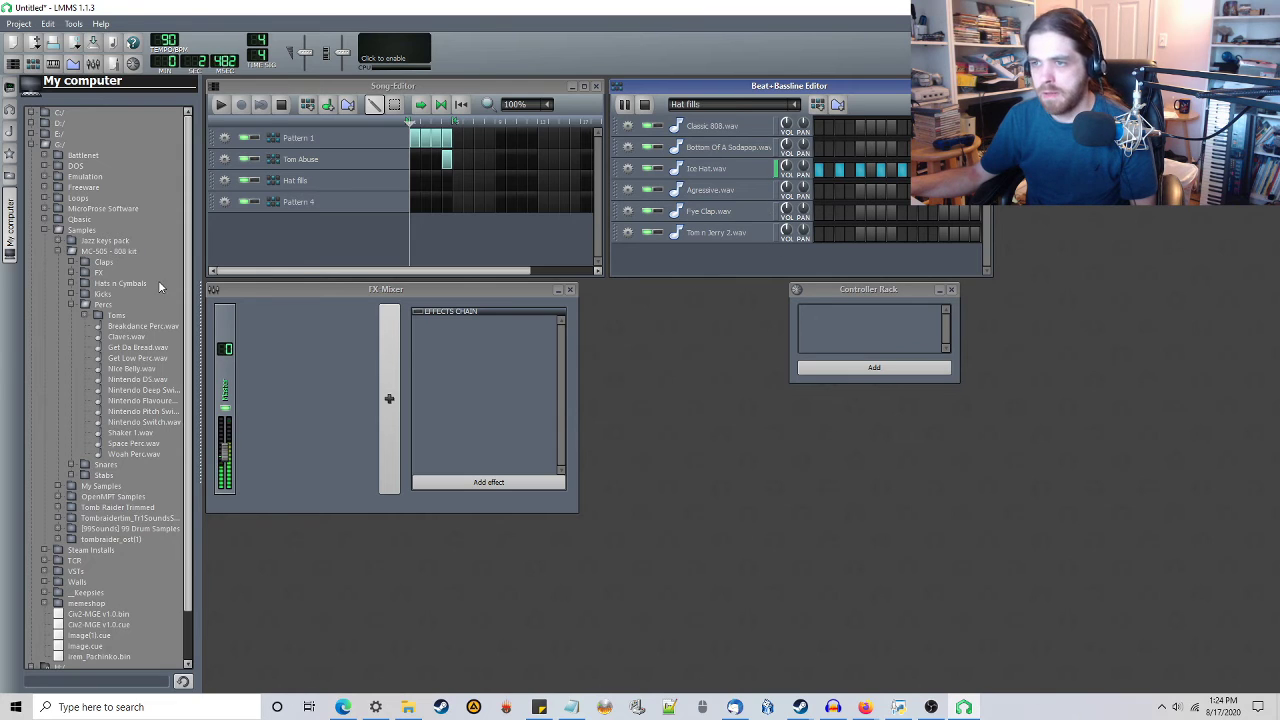
Preview samples in the 808 kit's Hats n Cymbals/Open folder and add Damn.wav as a track in the Beat+Bassline Editor.
left_click(72, 304)
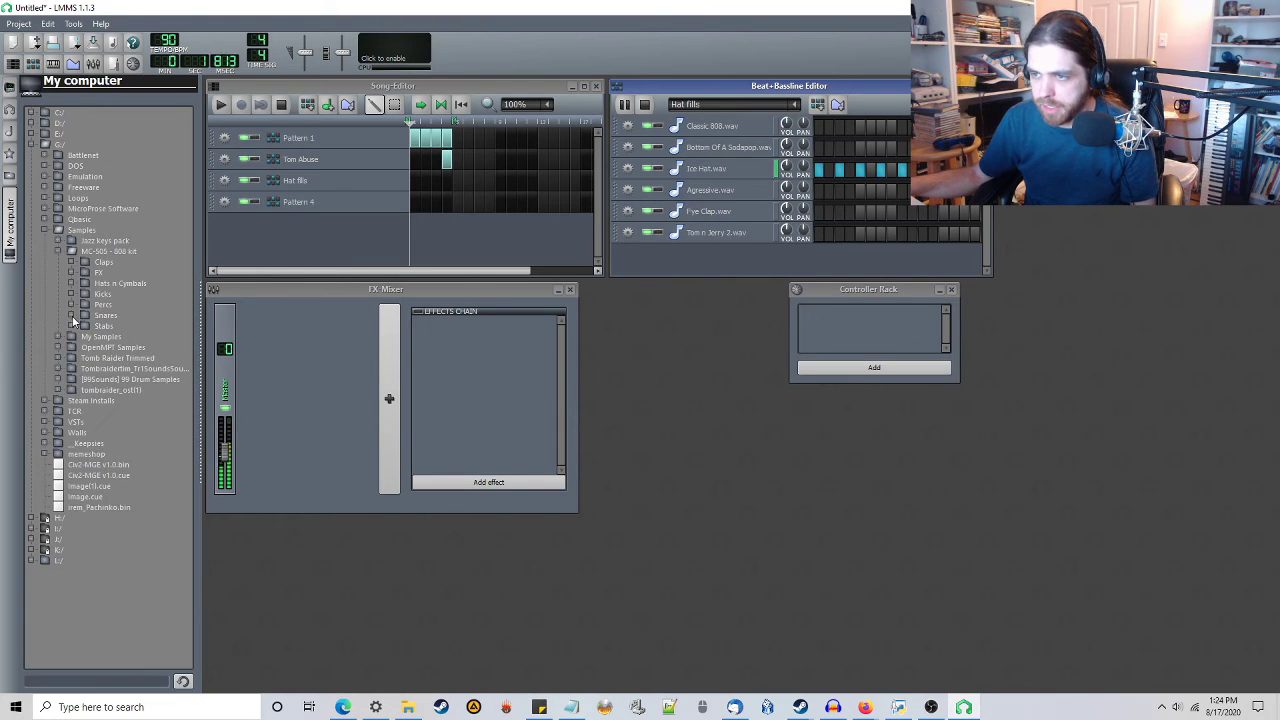
left_click(71, 283)
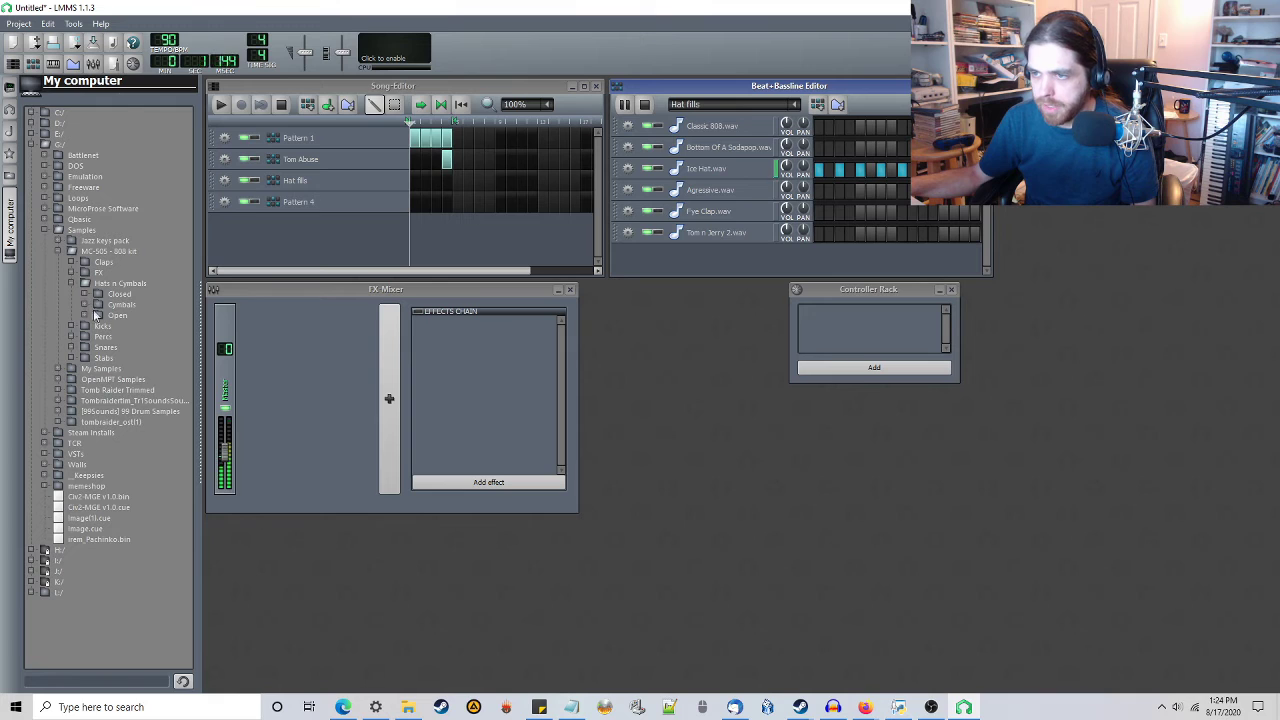
left_click(85, 315)
left_click(118, 328)
left_click(118, 337)
left_click(120, 347)
left_click(123, 357)
left_click(125, 327)
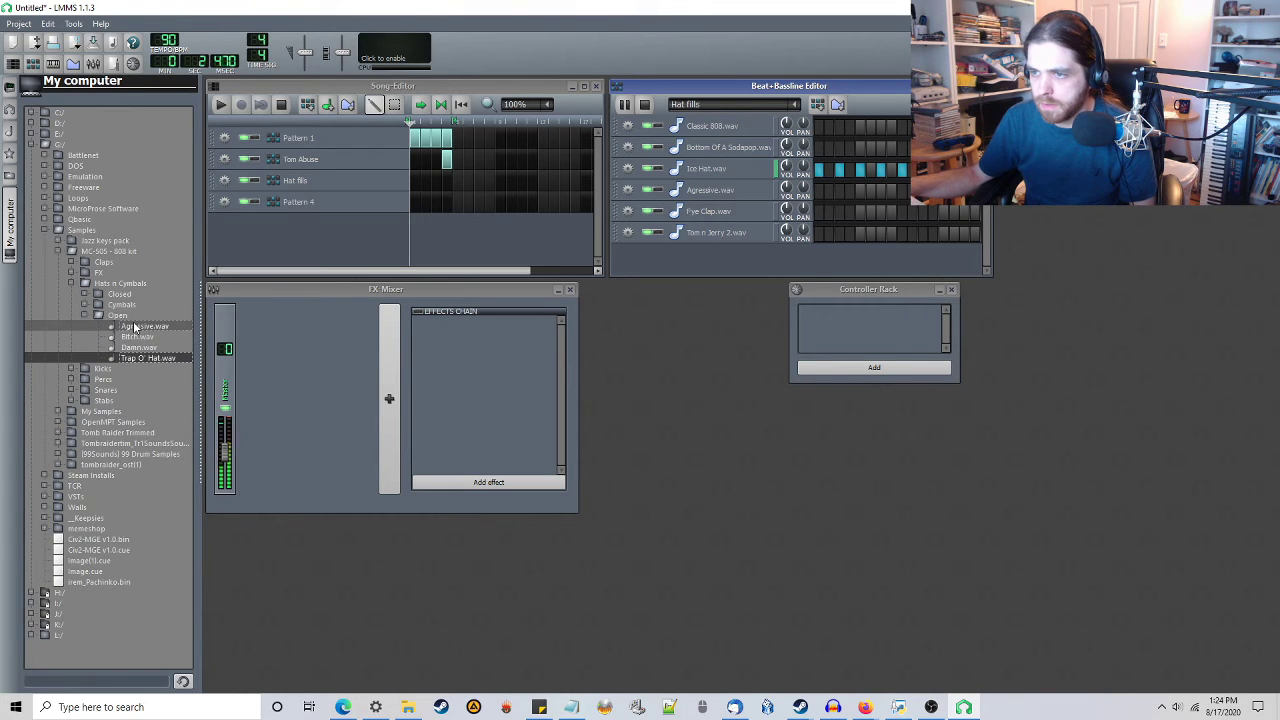
left_click(124, 348)
double_click(120, 348)
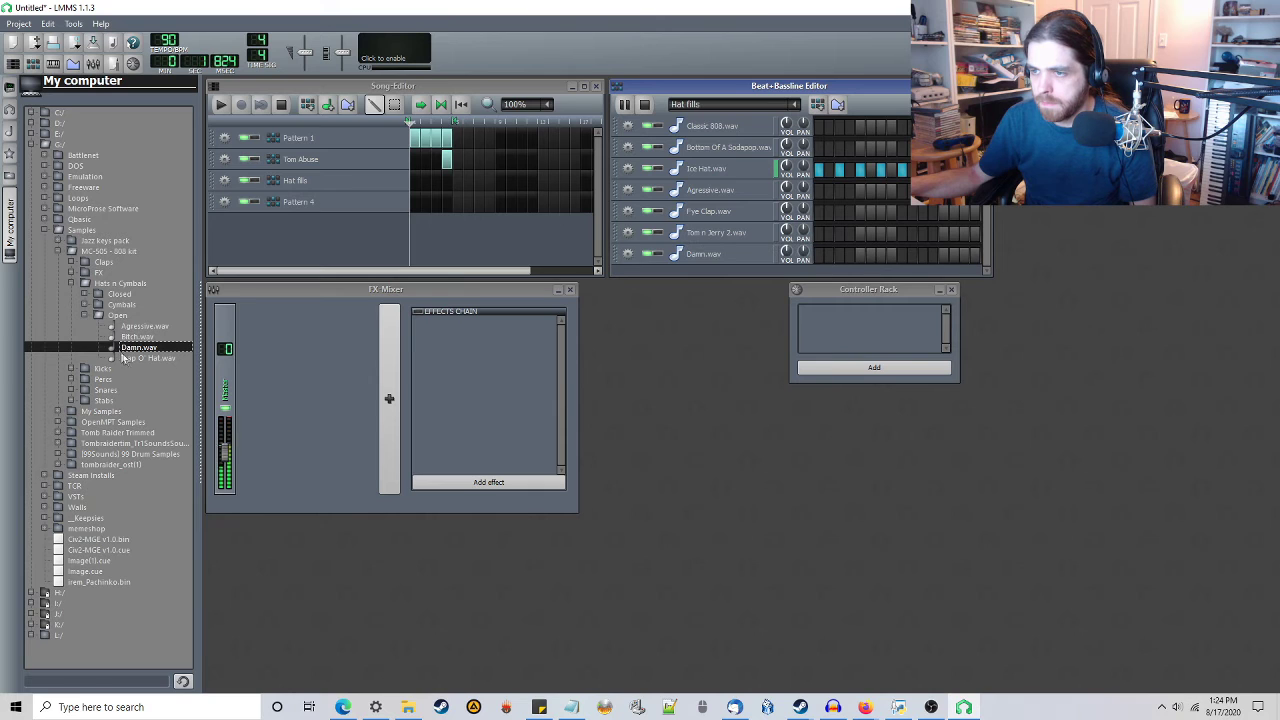
left_click(125, 358)
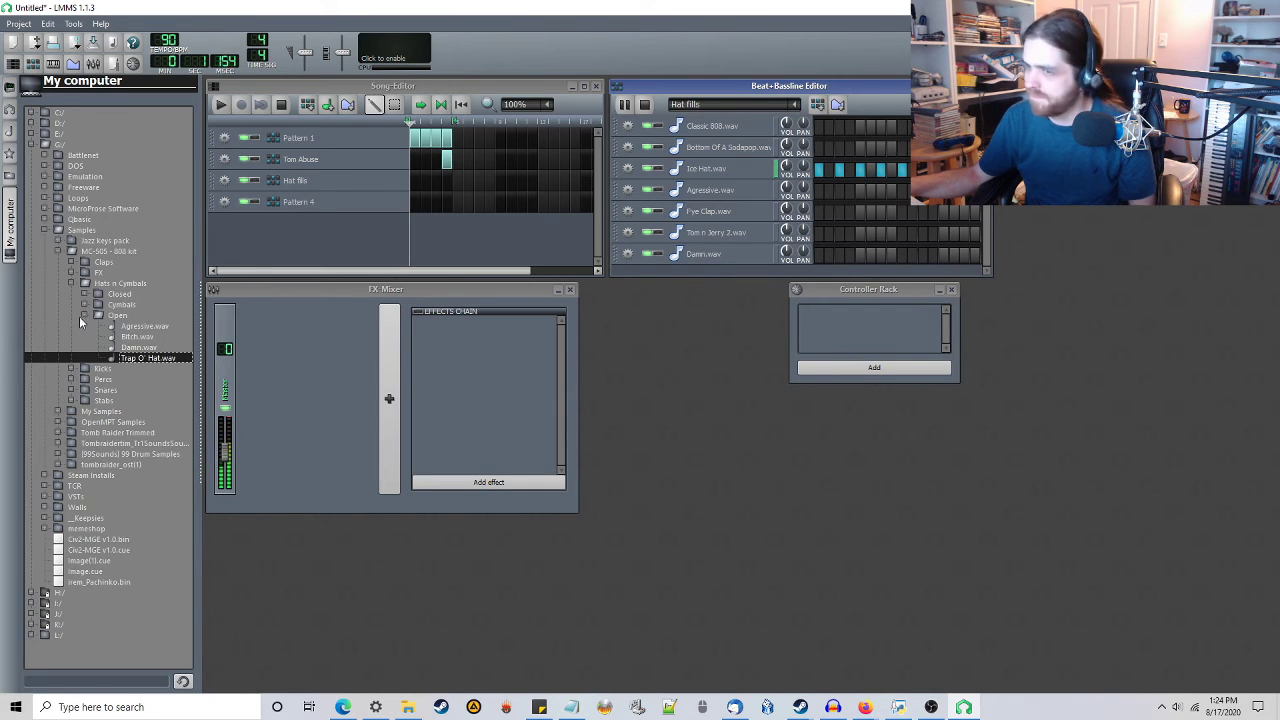
left_click(84, 315)
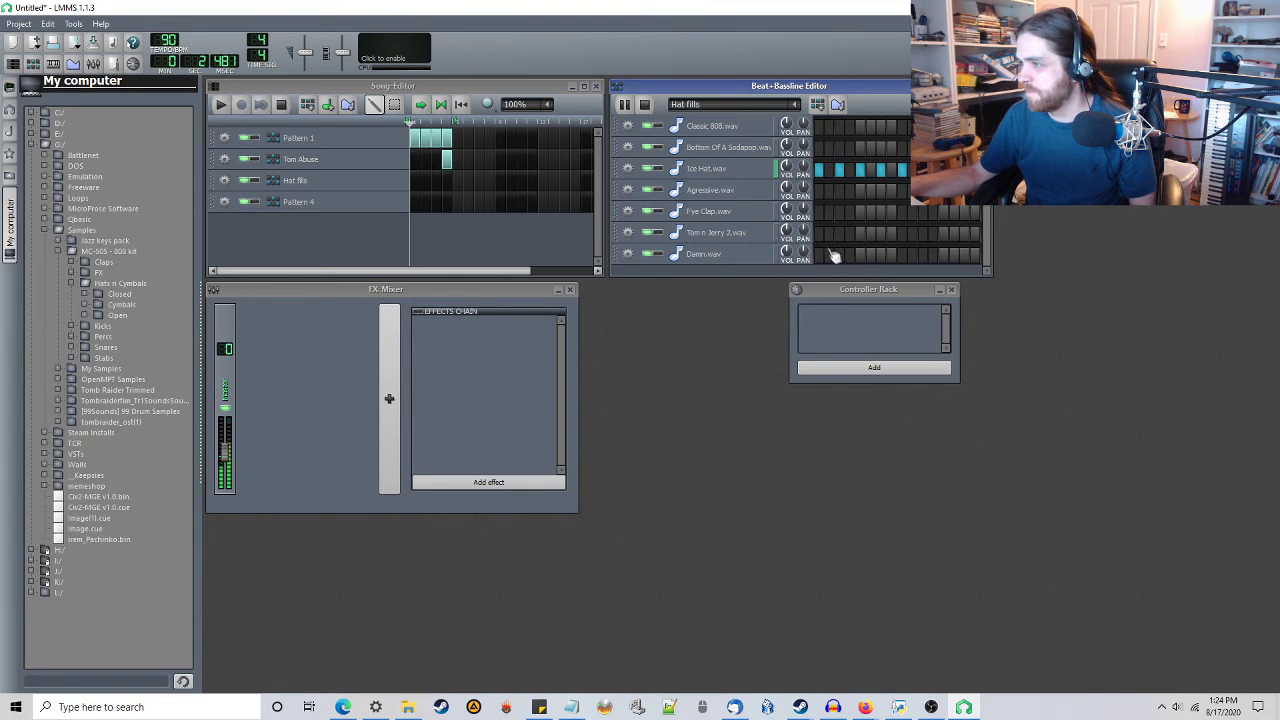
Place Damn.wav hits on steps 8 and 16 of Hat fills while it plays, and pause playback.
left_click(903, 255)
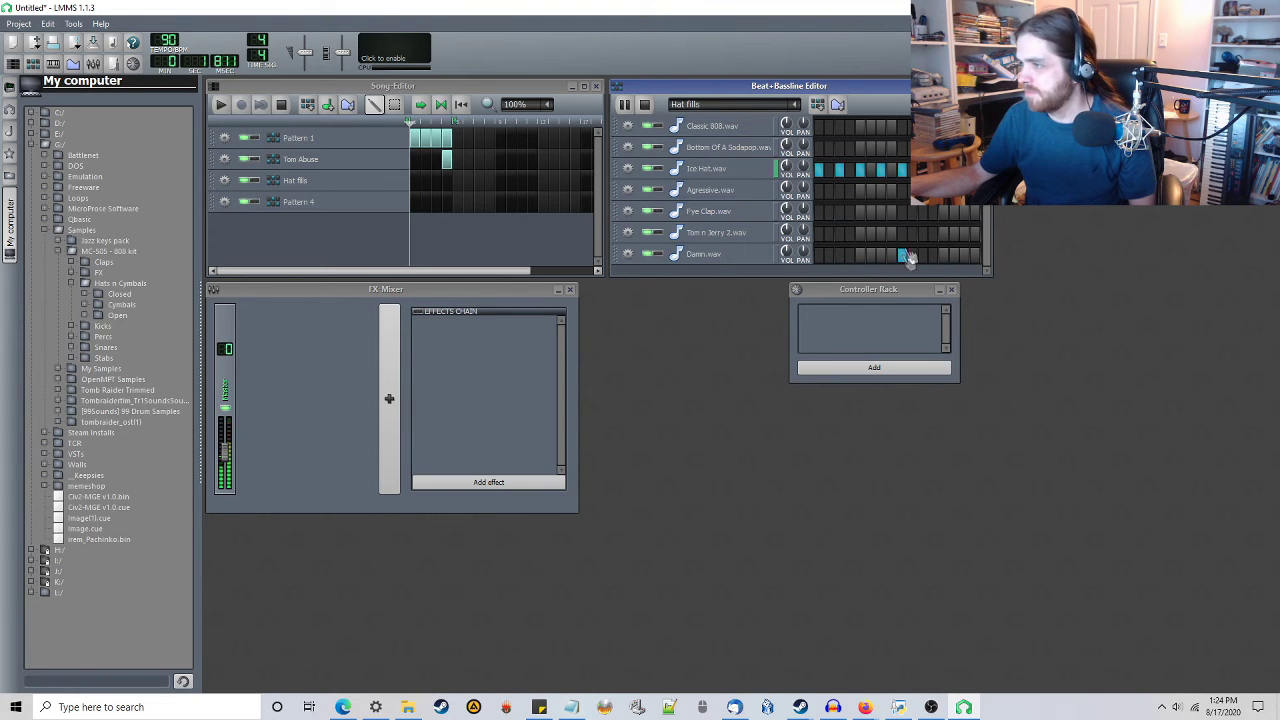
left_click(902, 256)
left_click(891, 256)
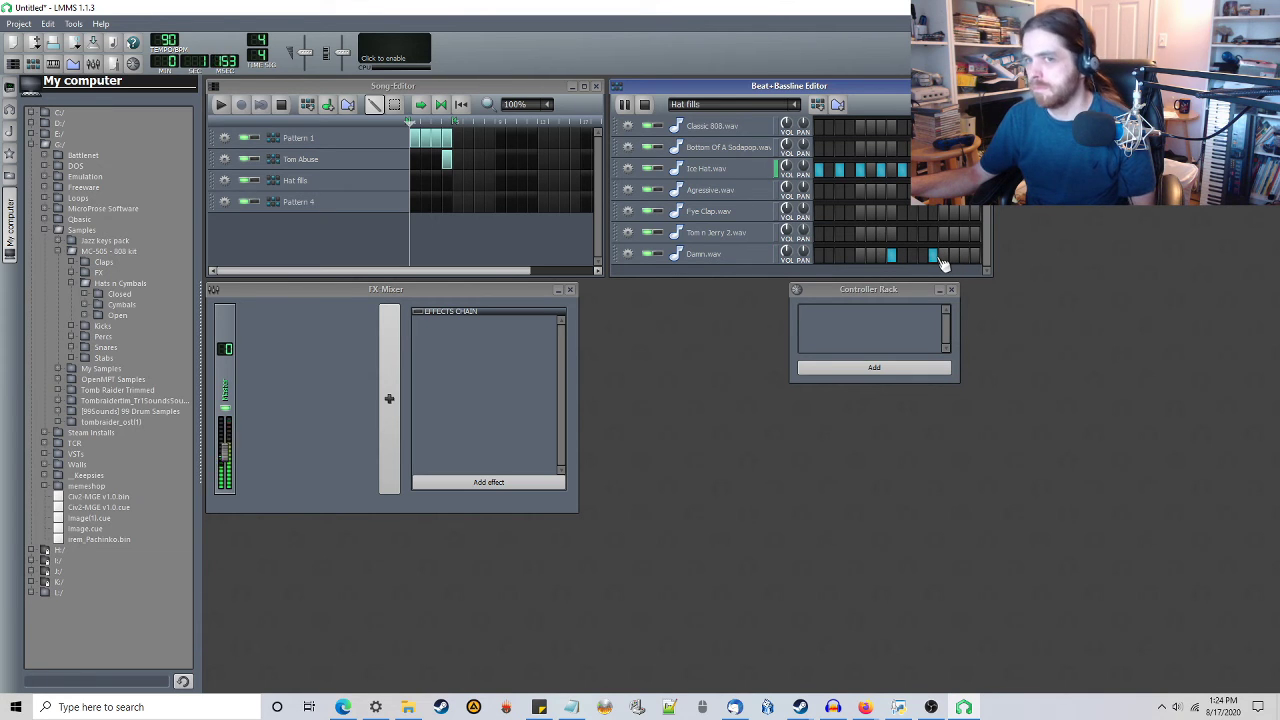
left_click(932, 256)
left_click(975, 256)
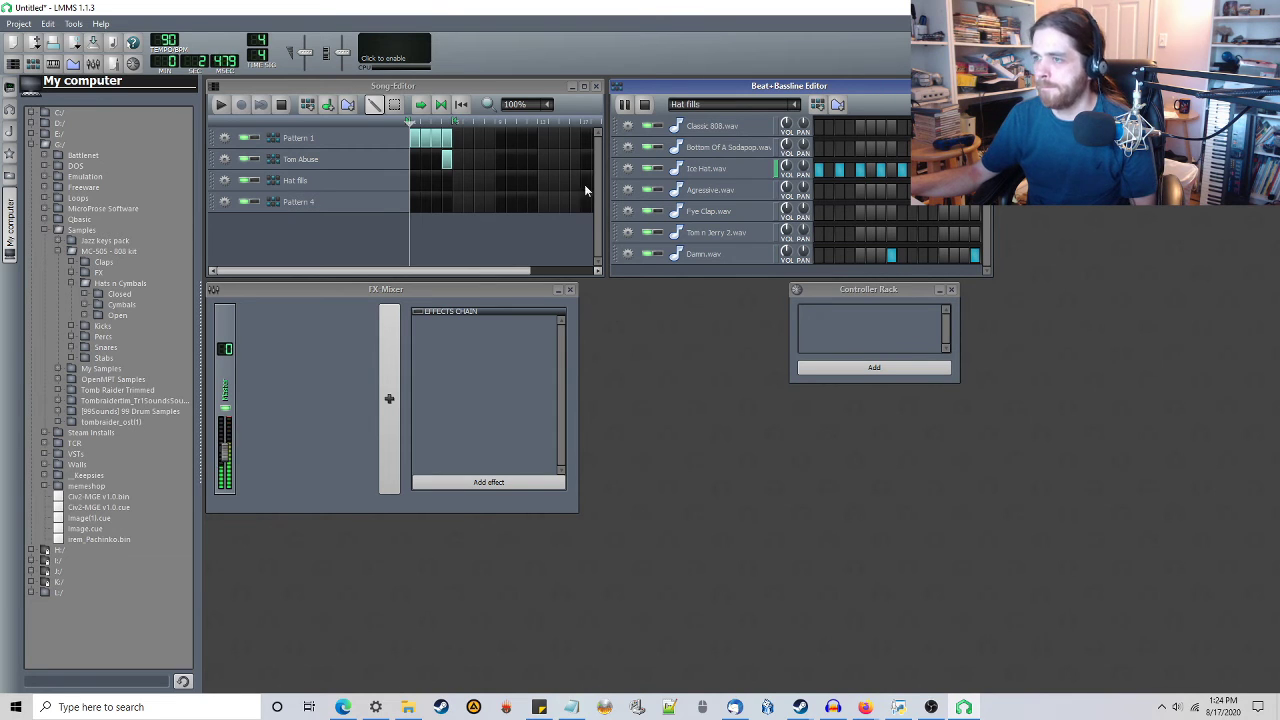
left_click(624, 104)
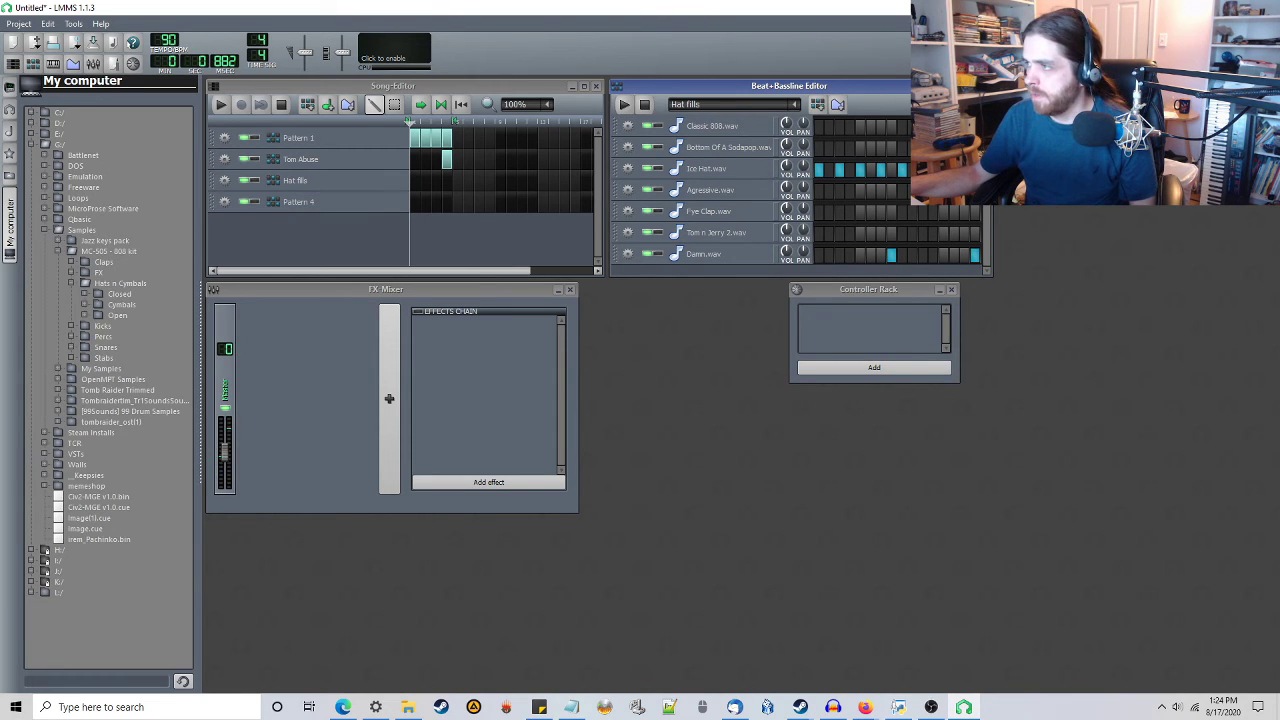
Extend Pattern 1 through bar 8 in the Song-Editor and add a Tom Abuse clip in bar 8.
left_click(985, 86)
left_click_drag(451, 140, 497, 146)
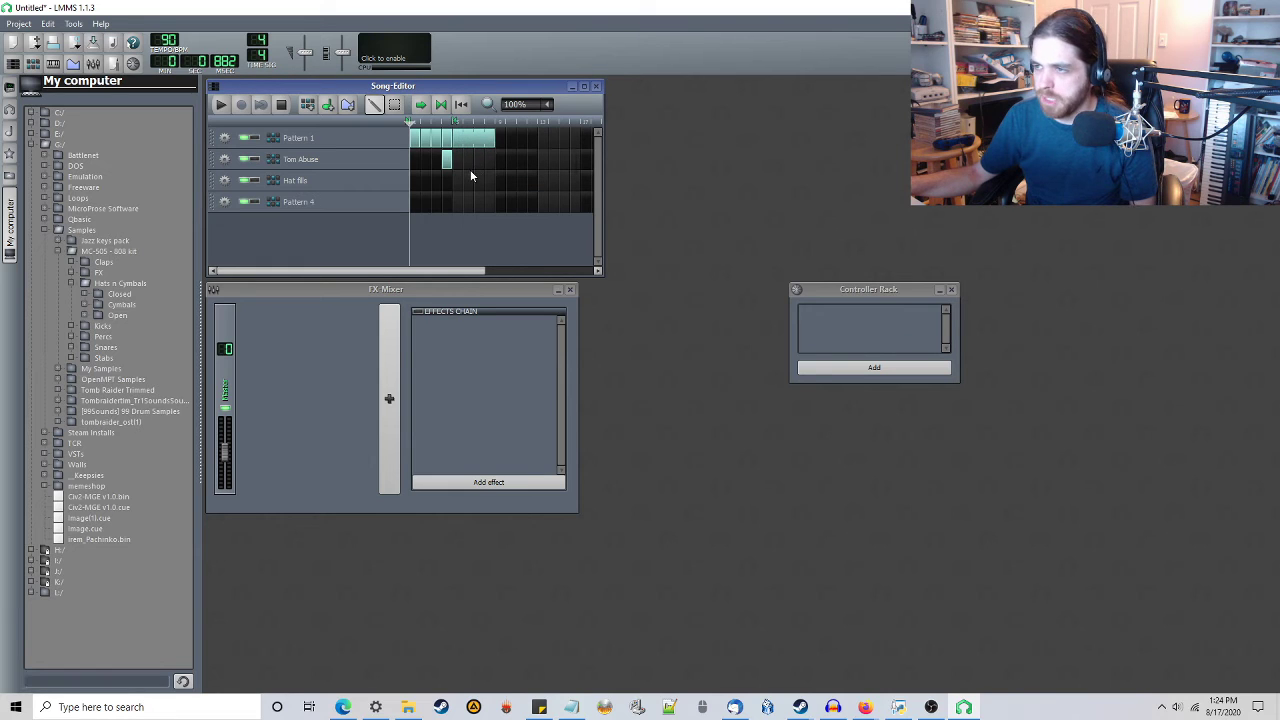
left_click(488, 166)
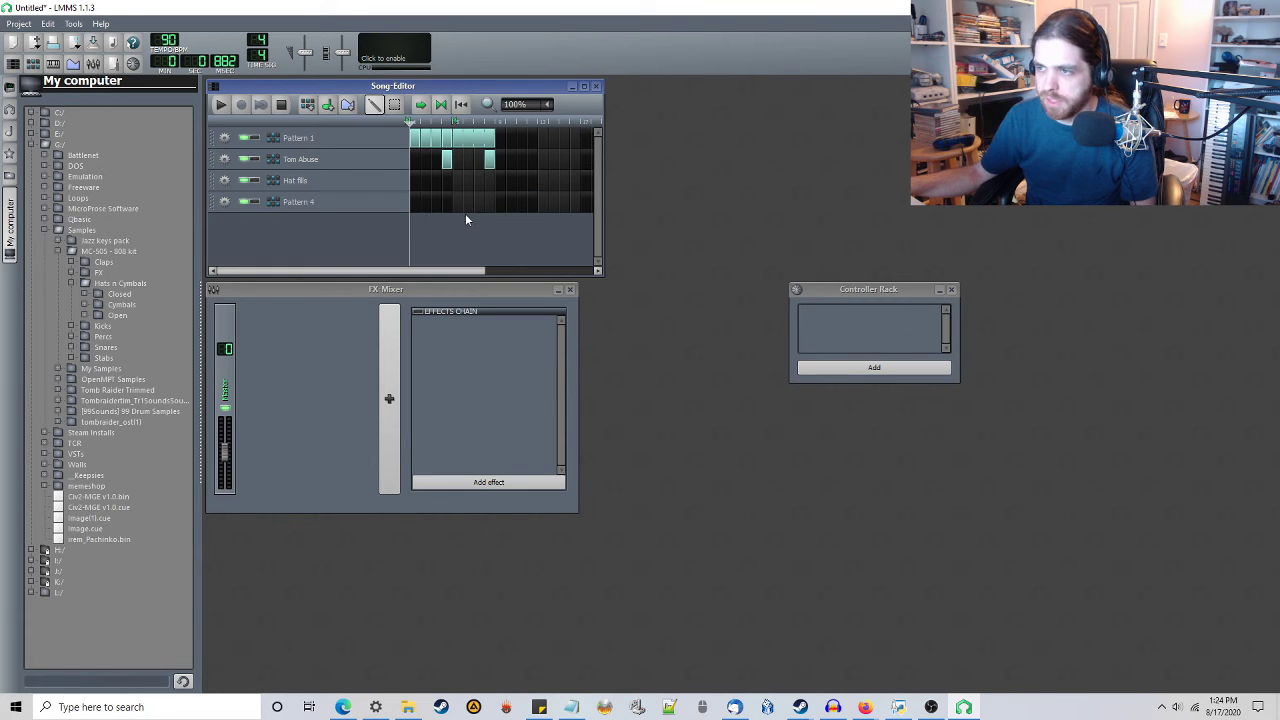
Place Hat fills across bars 5 to 7 in the Song-Editor and play the song from bar 4.
left_click(465, 184)
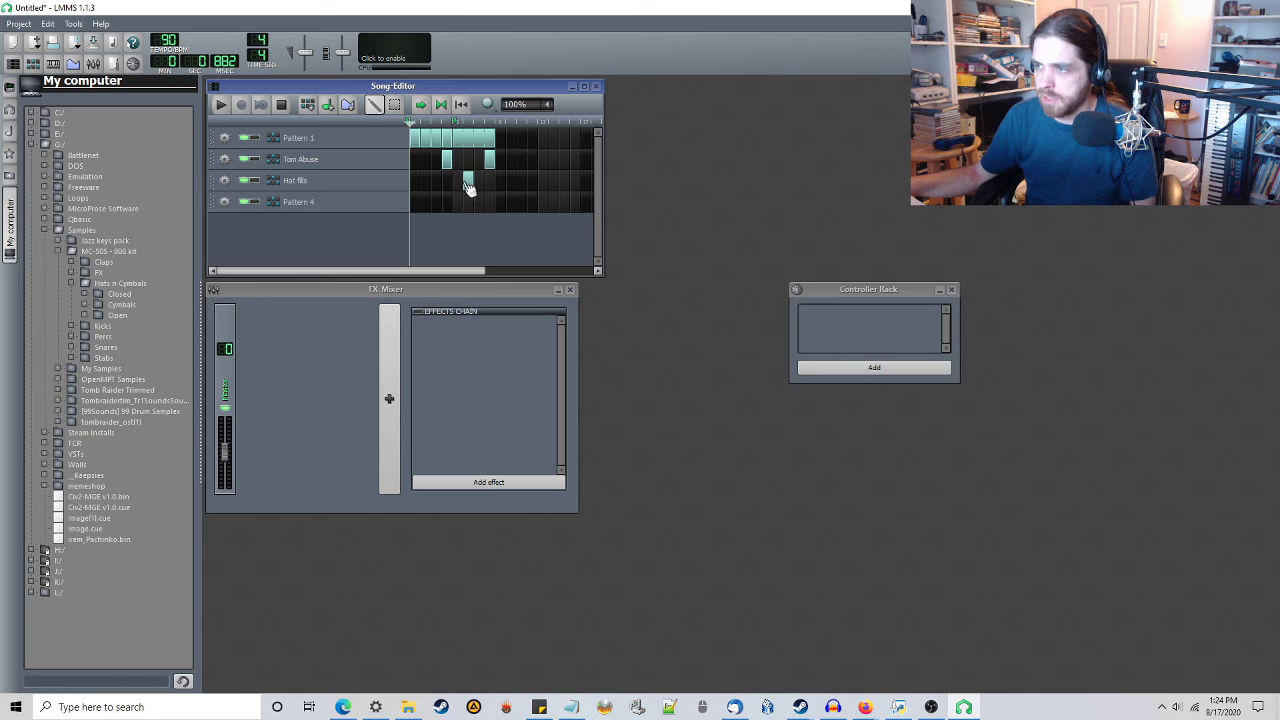
middle_click(464, 186)
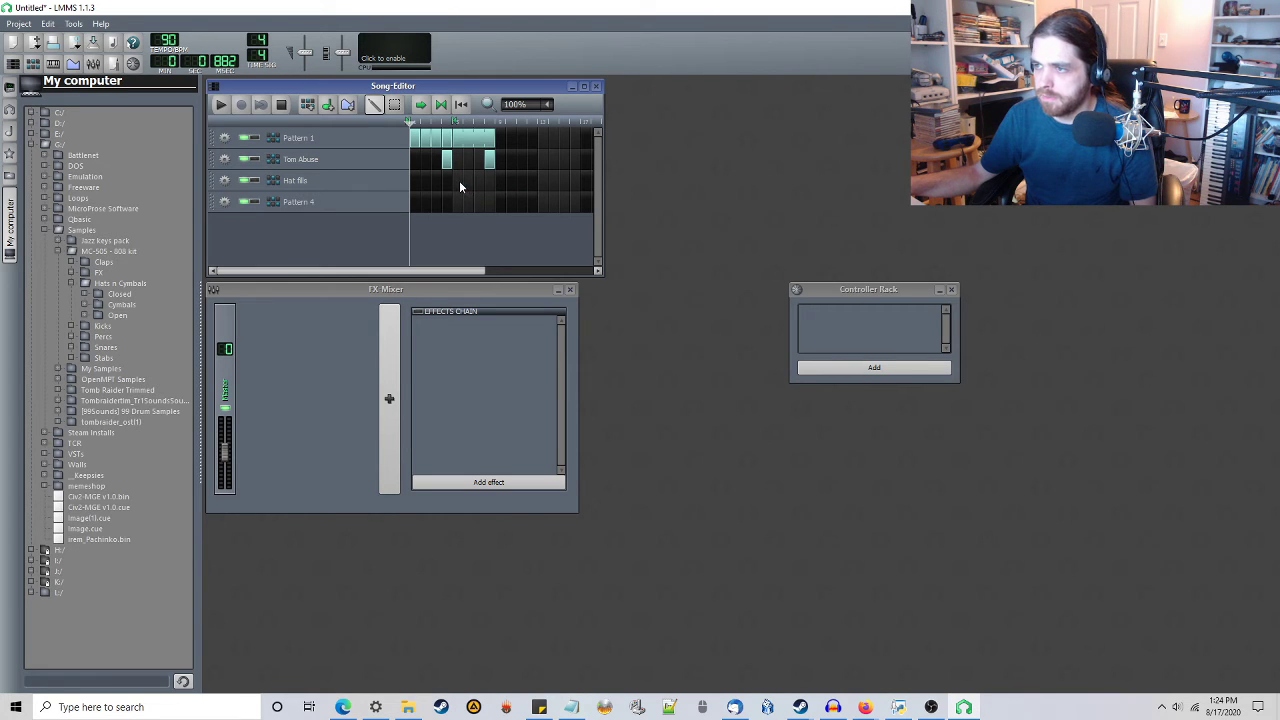
left_click(460, 187)
left_click_drag(462, 183, 483, 185)
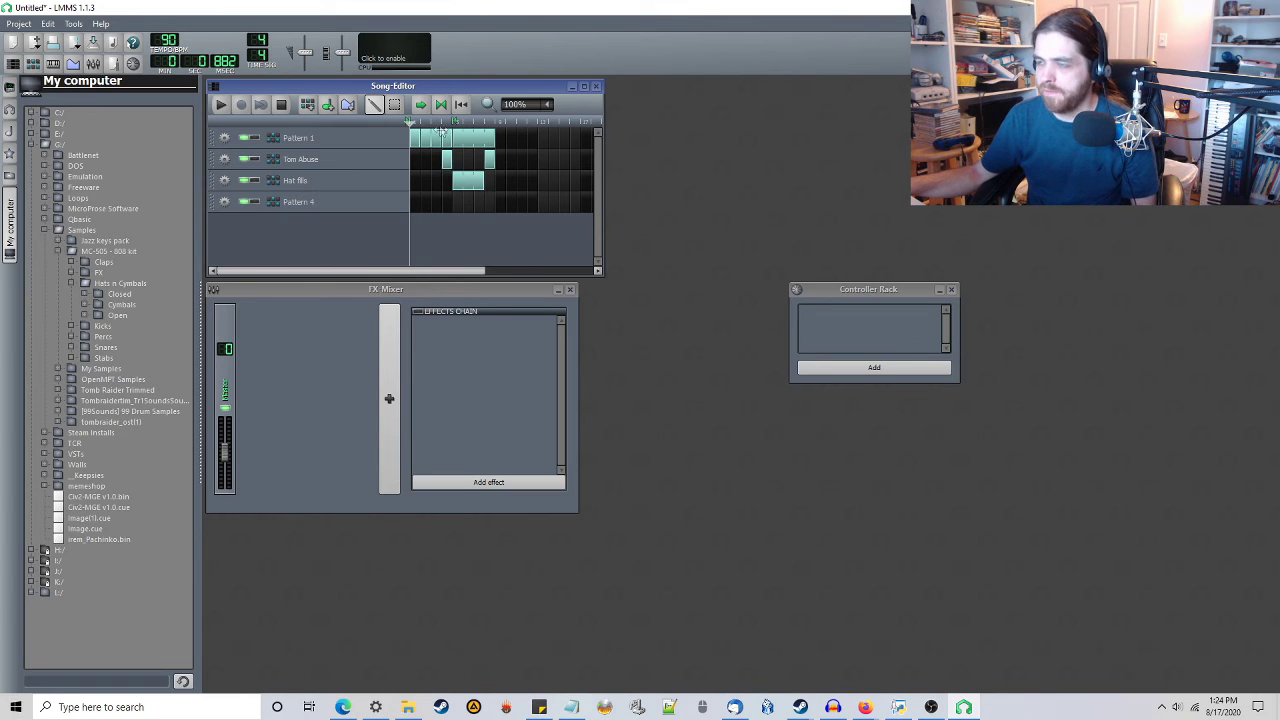
left_click(446, 121)
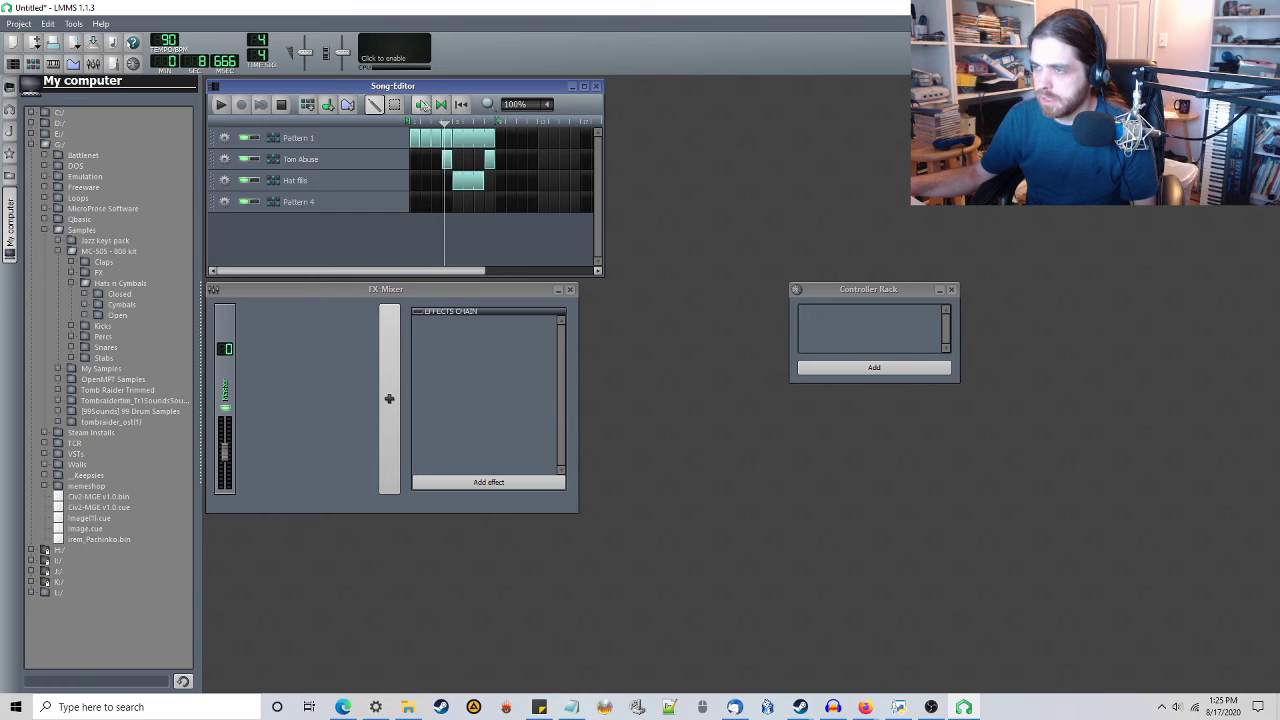
left_click(221, 105)
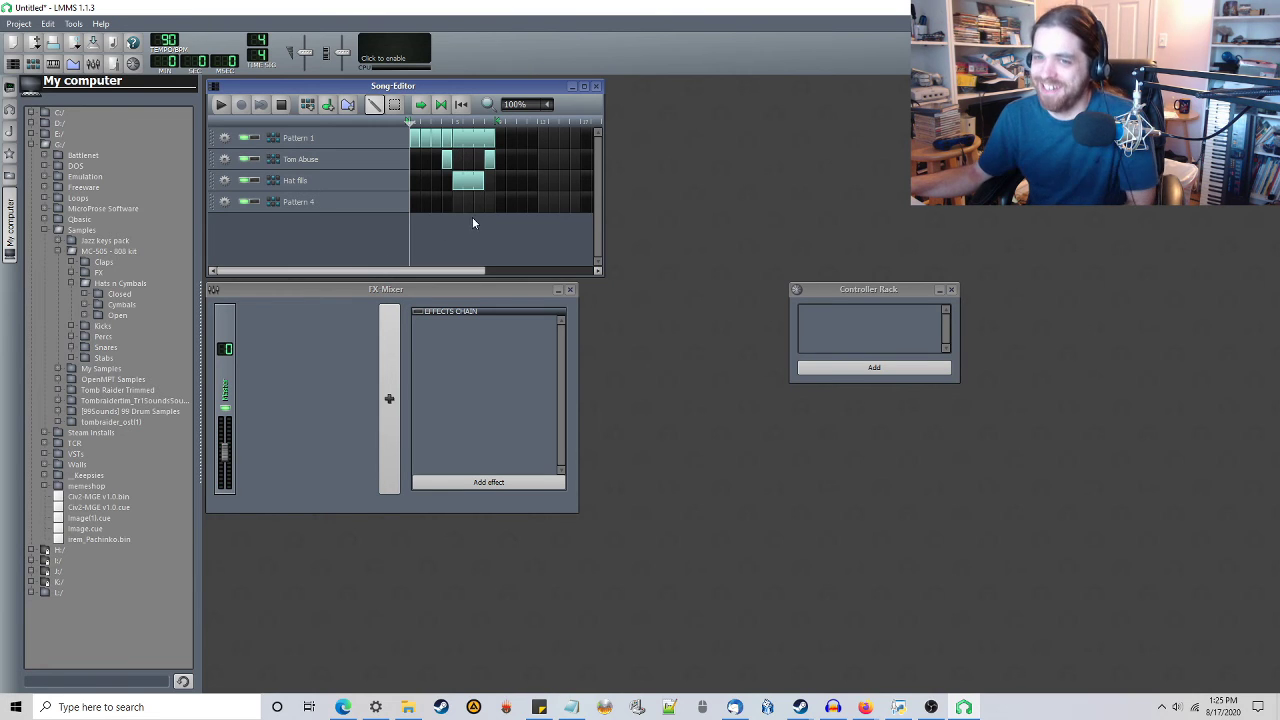
In Pattern 4, place Agressive.wav hits on steps 1, 3, 7 and 15 and a Classic 808.wav hit on step 5, and play it.
double_click(345, 203)
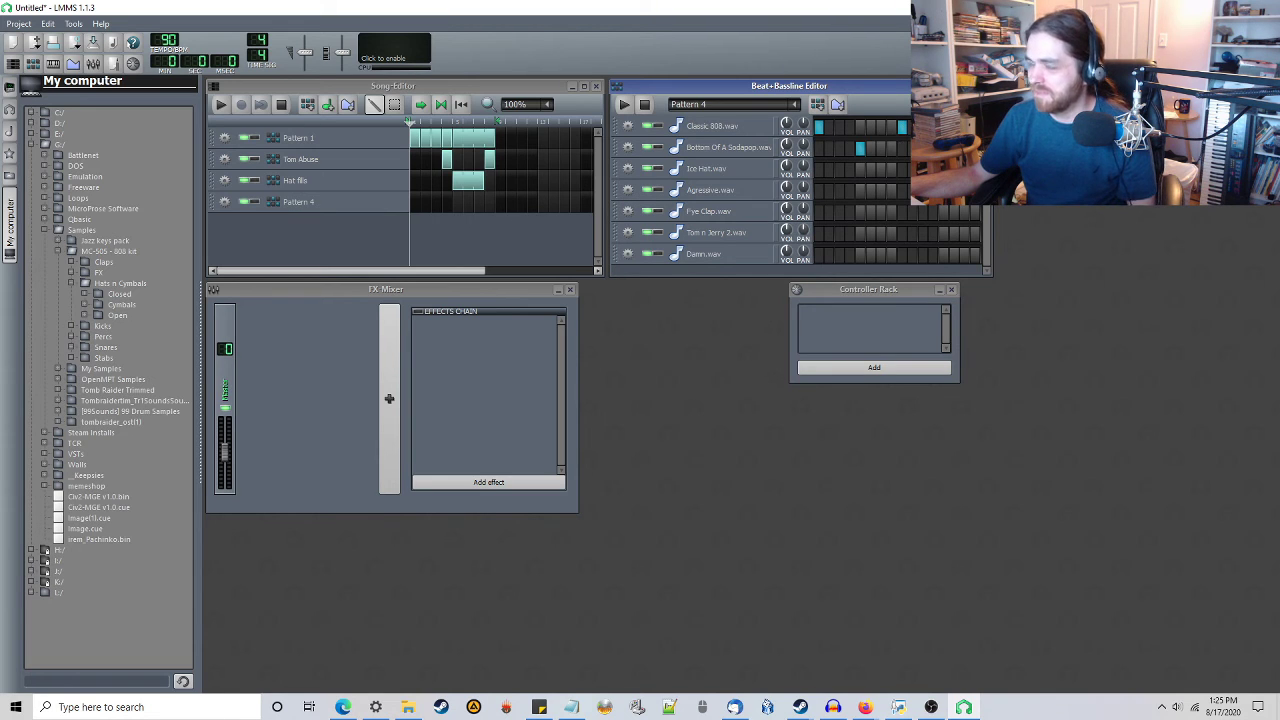
left_click(824, 172)
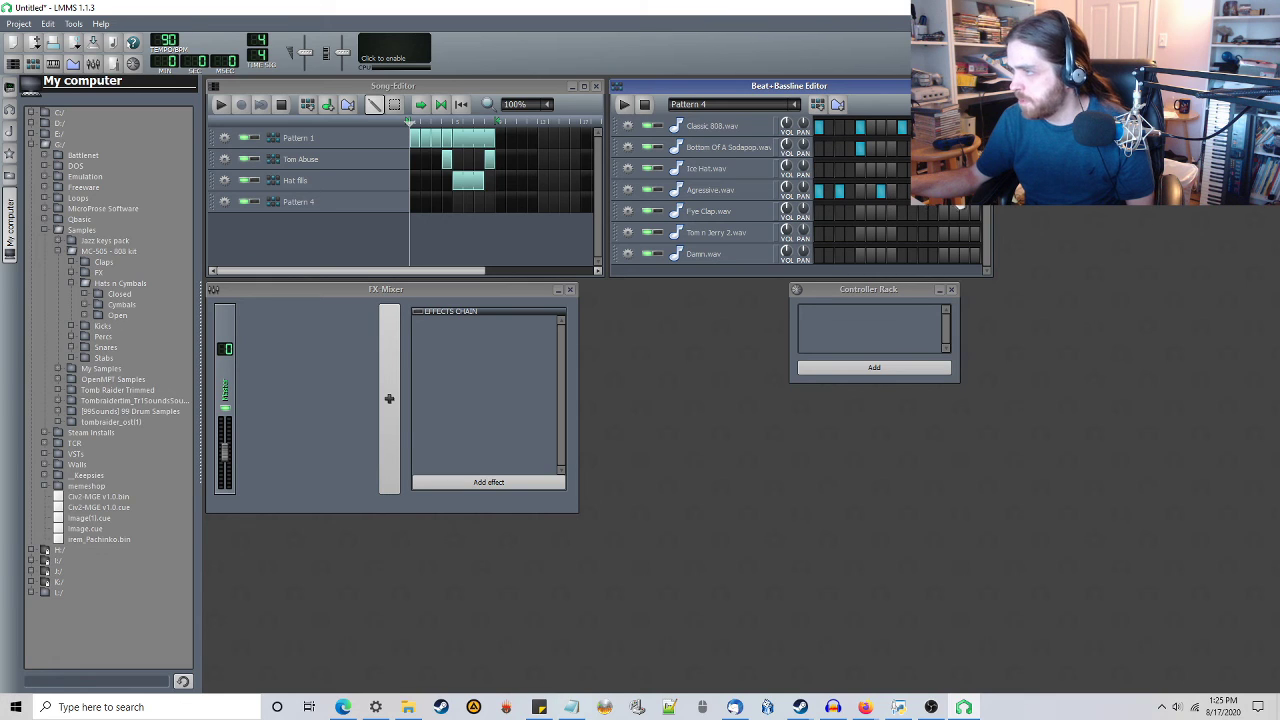
double_click(914, 196)
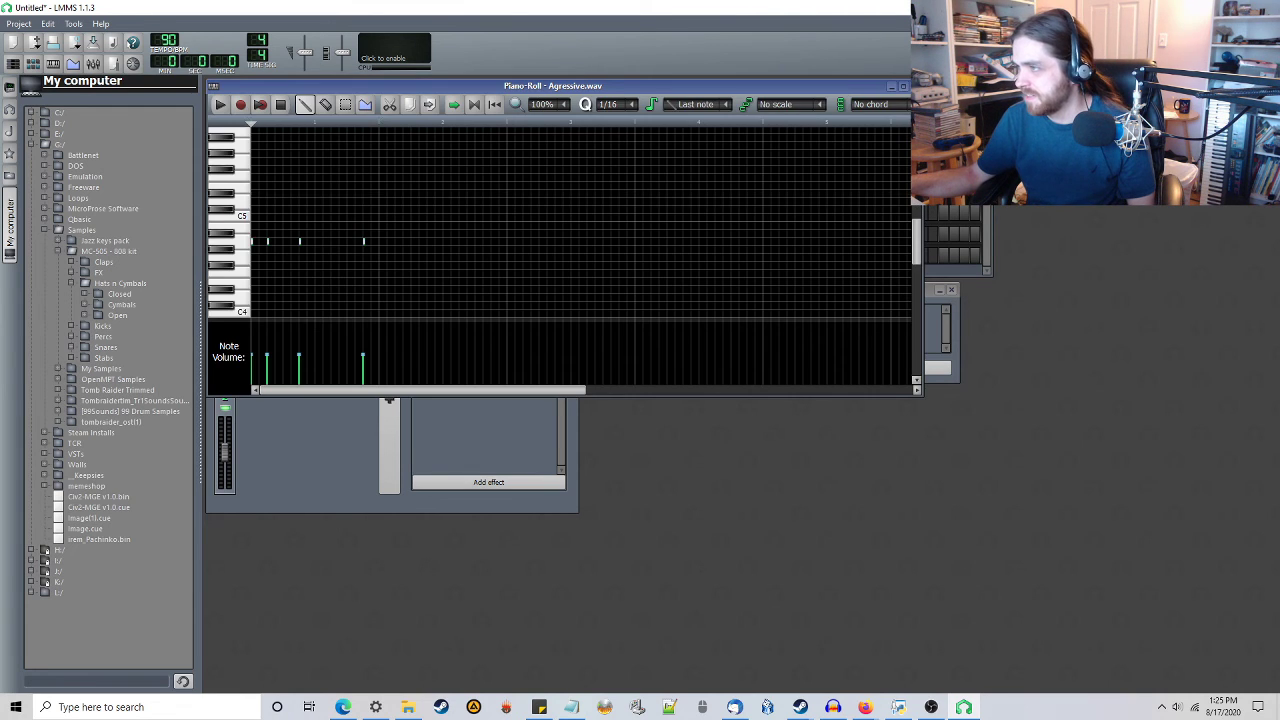
left_click(919, 86)
left_click(923, 190)
left_click(624, 104)
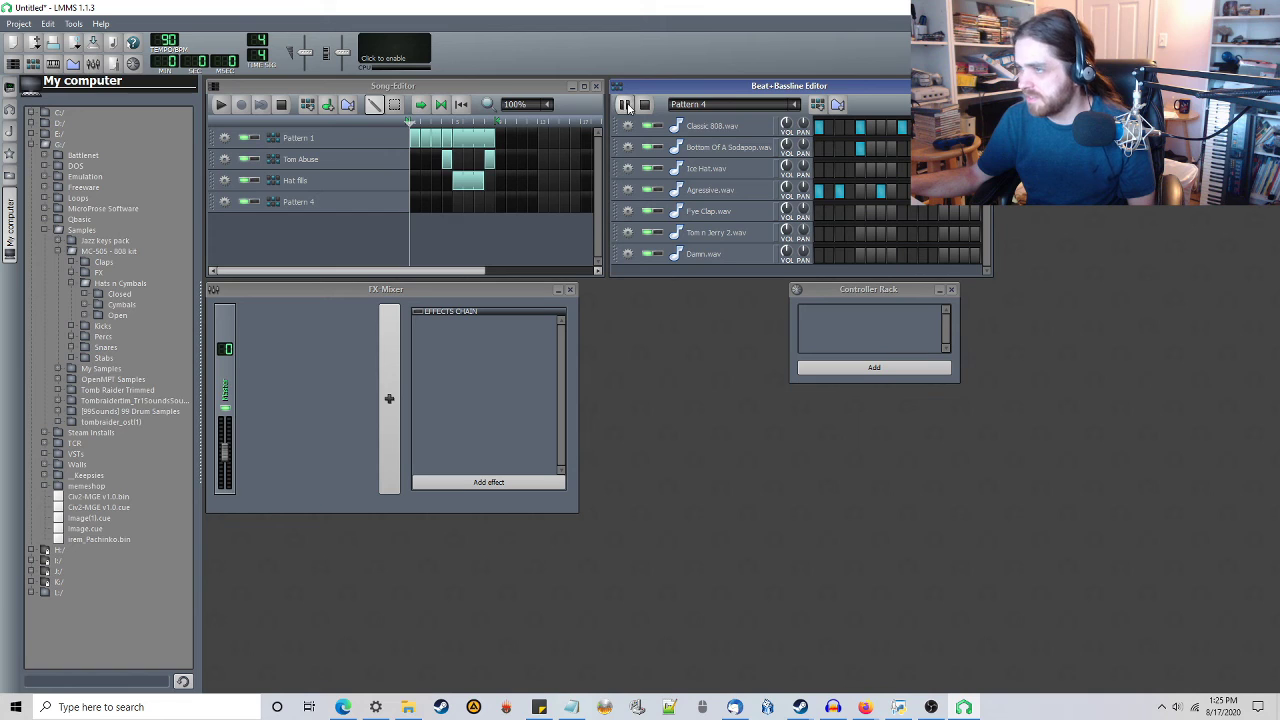
Stop Pattern 4, close the Beat+Bassline Editor, and place Pattern 4 across bars 9 to 12 in the Song-Editor, playing from bar 8.
left_click(647, 107)
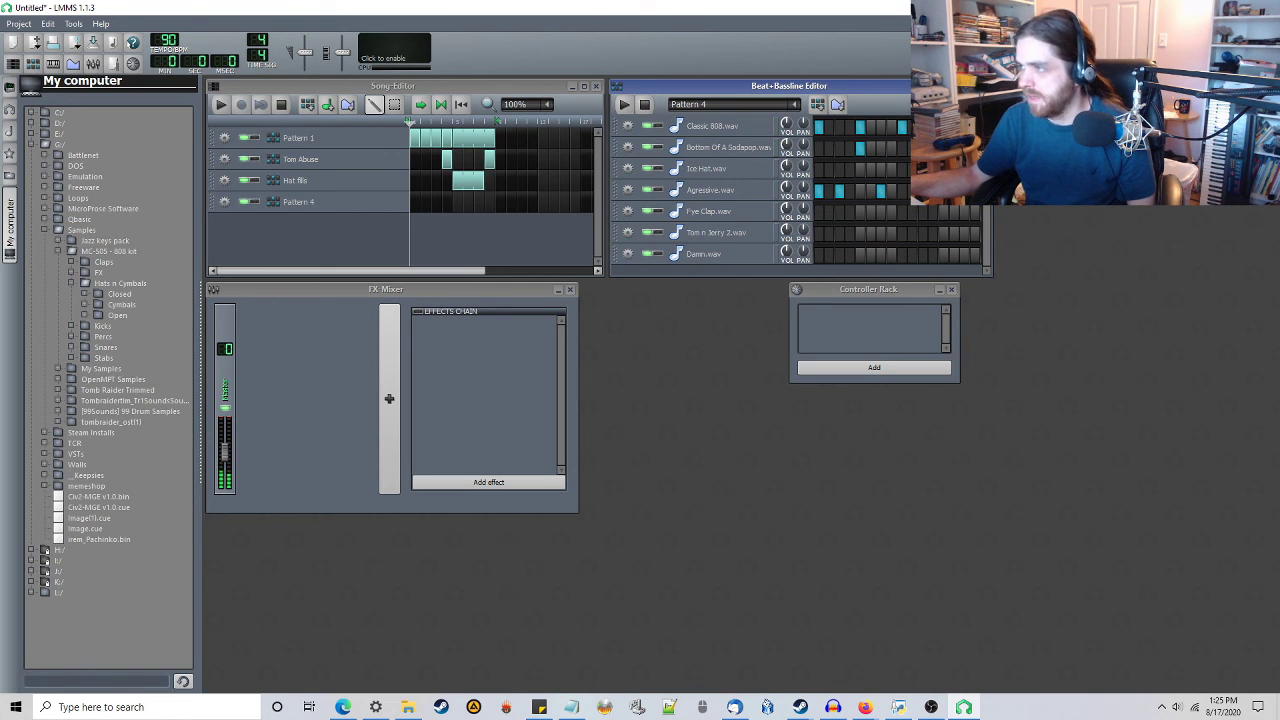
left_click(985, 86)
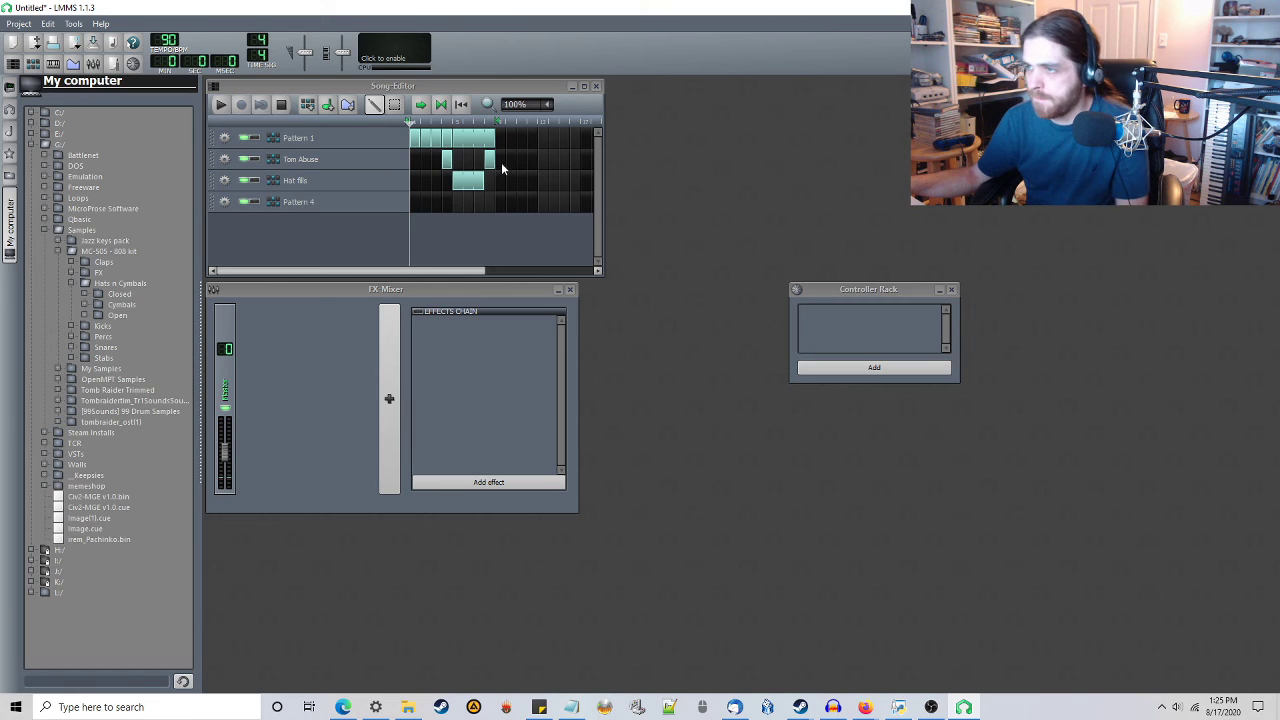
left_click(489, 202)
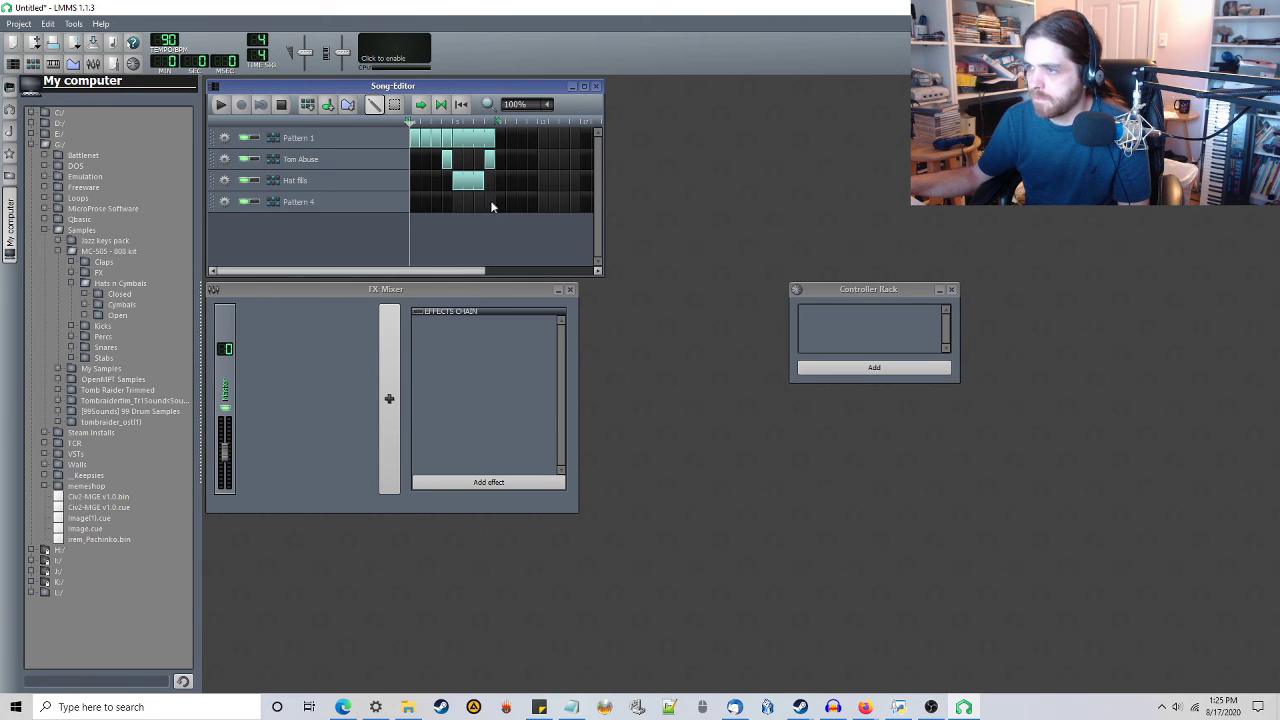
left_click_drag(505, 204, 537, 206)
left_click(491, 122)
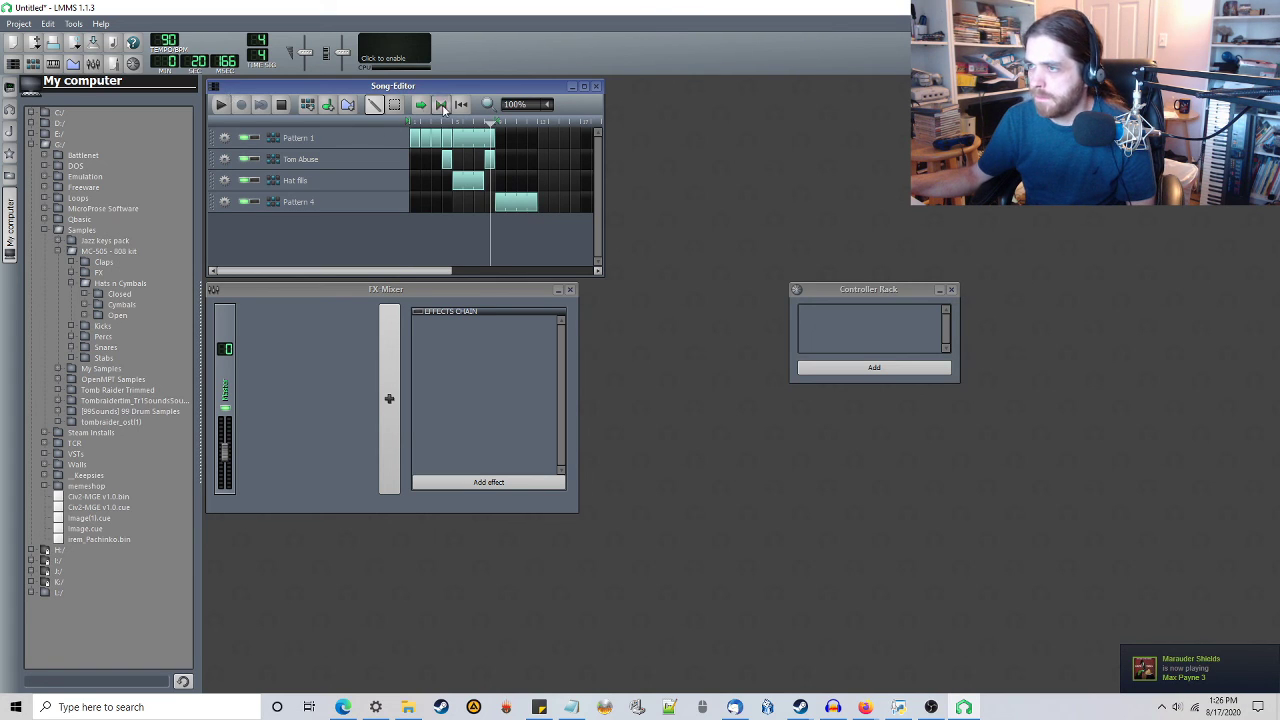
left_click(222, 105)
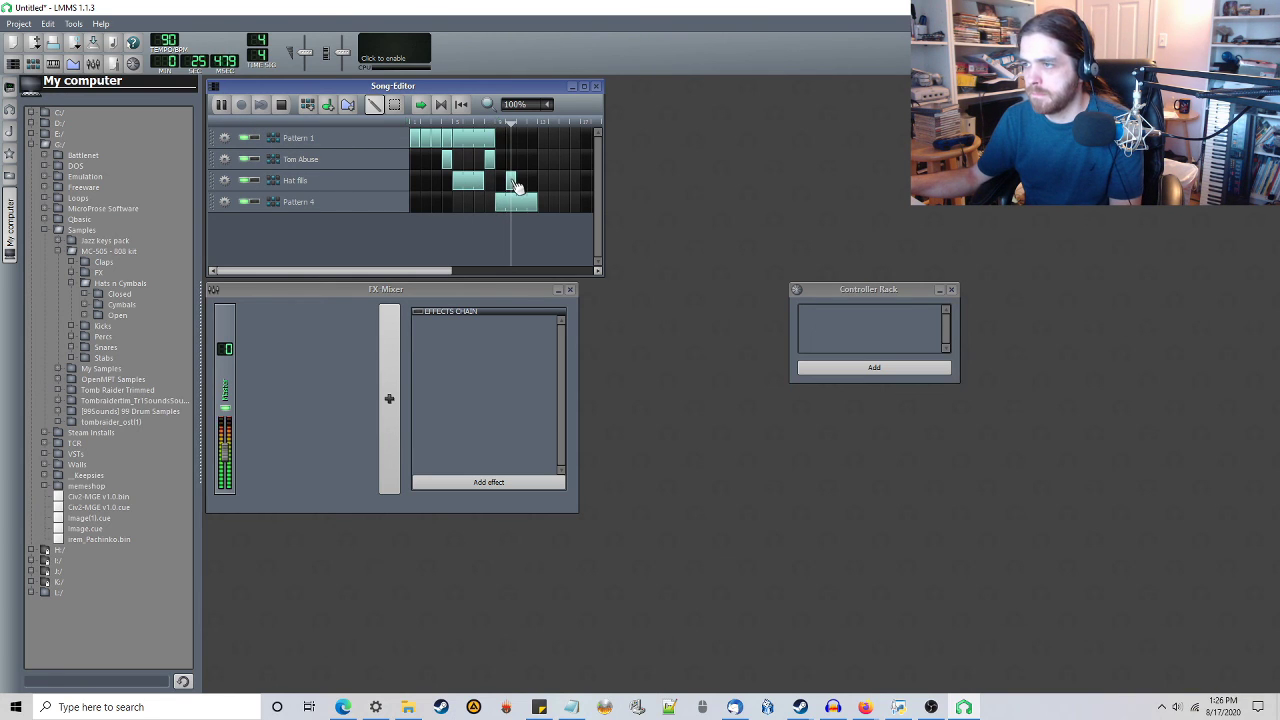
Place Hat fills across bars 9 to 12 in the Song-Editor while the song plays, and stop playback.
left_click(511, 180)
middle_click(513, 185)
left_click(500, 186)
left_click_drag(503, 180, 537, 181)
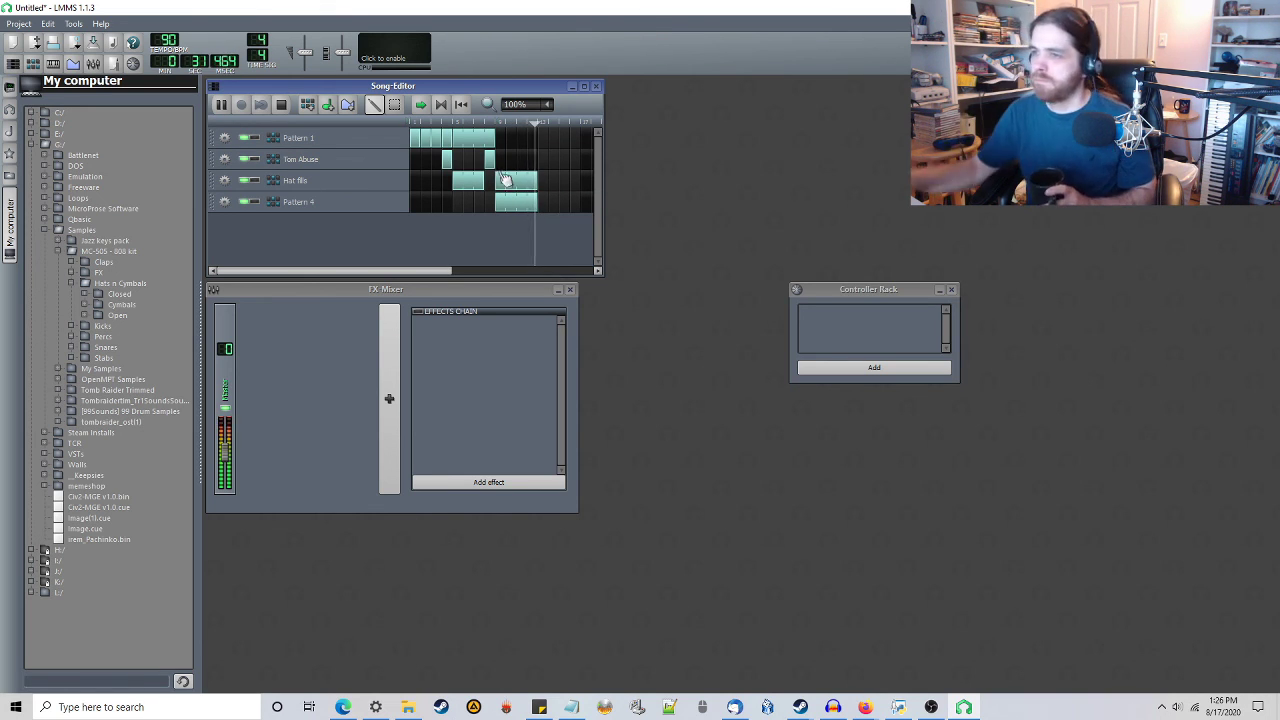
left_click(281, 105)
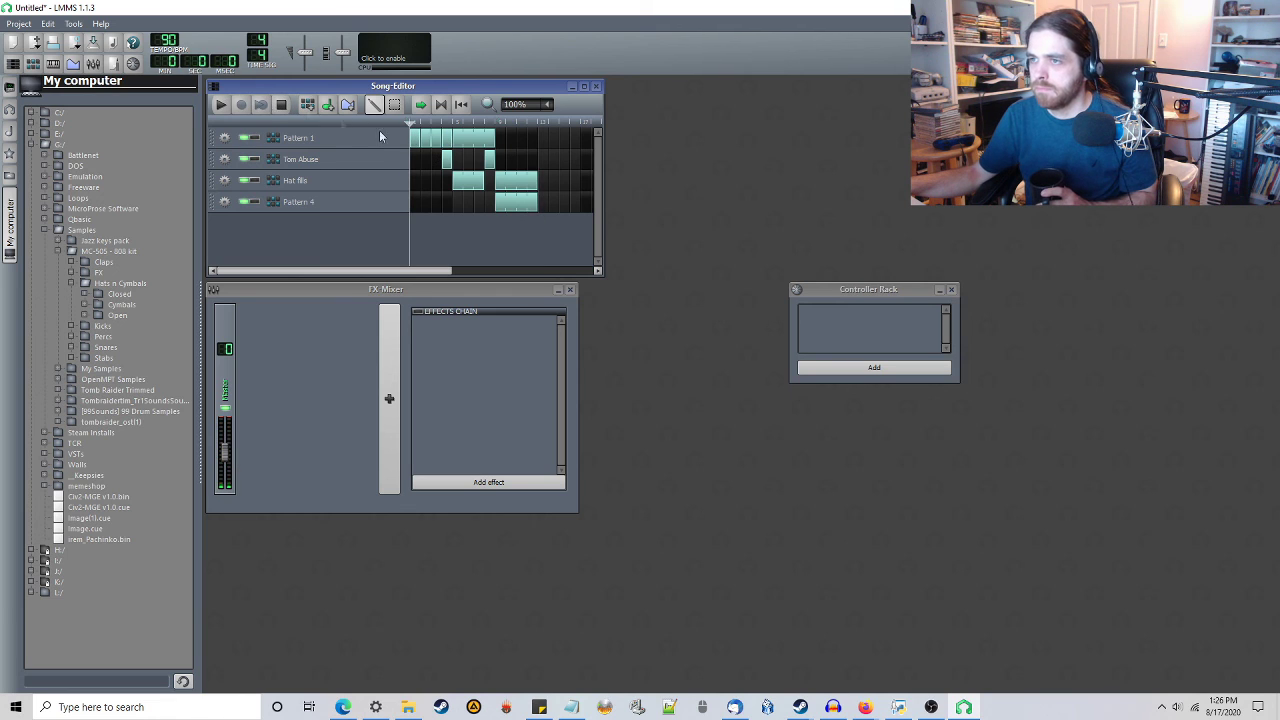
Add Tom Abuse clips in bars 11 and 12, and play the song with looping enabled over bars 1 to 12.
left_click(528, 164)
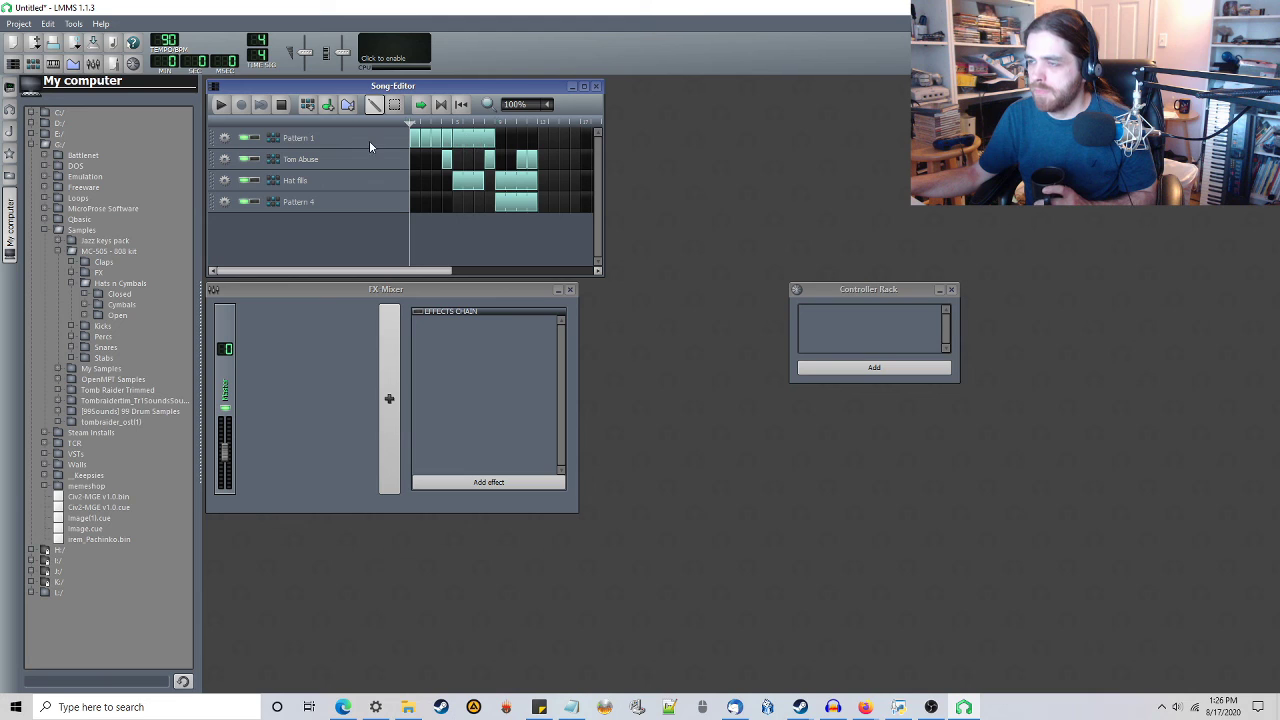
left_click(441, 104)
right_click(538, 123)
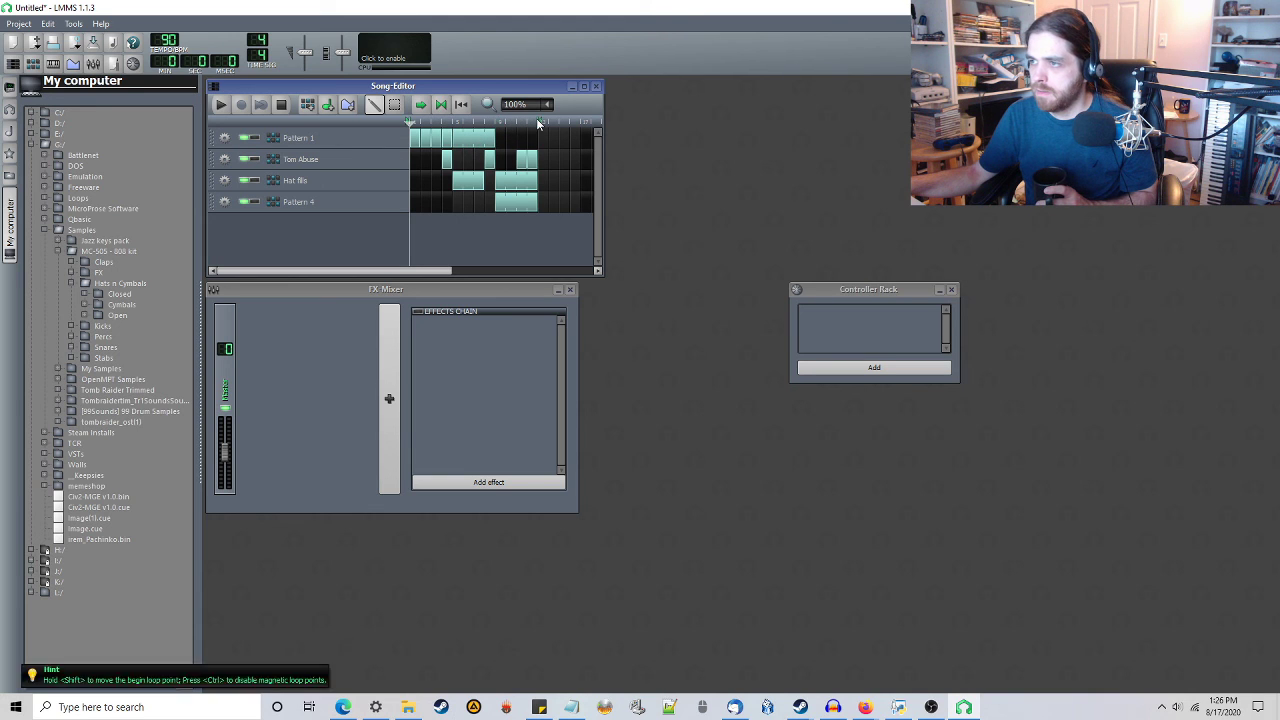
left_click(220, 106)
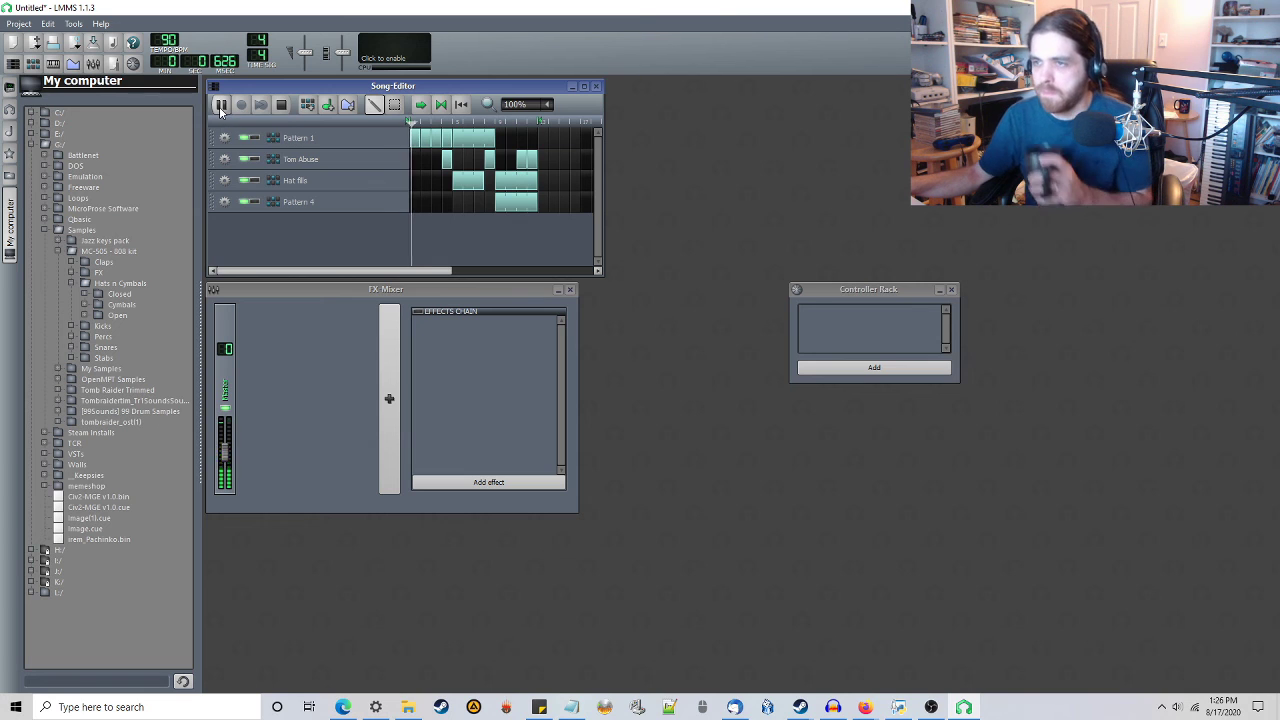